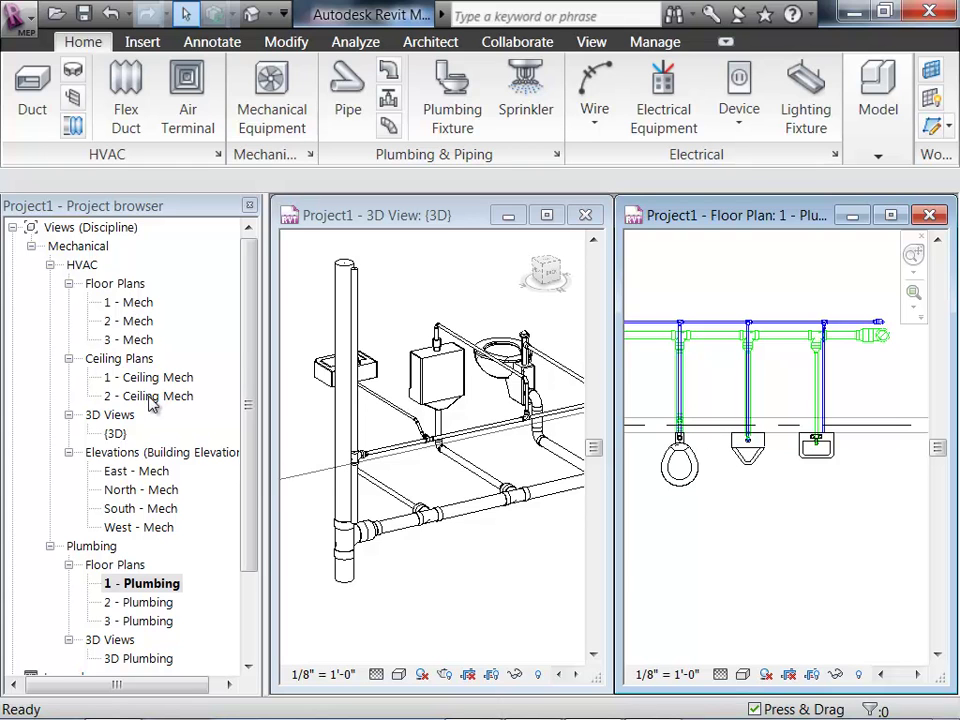
Open the 2 - Mech floor plan, close the 1 - Plumbing plan, and tile the plan beside the 3D view
{"action": "left_click", "coordinate": [140, 324]}
{"action": "double_click", "coordinate": [140, 322]}
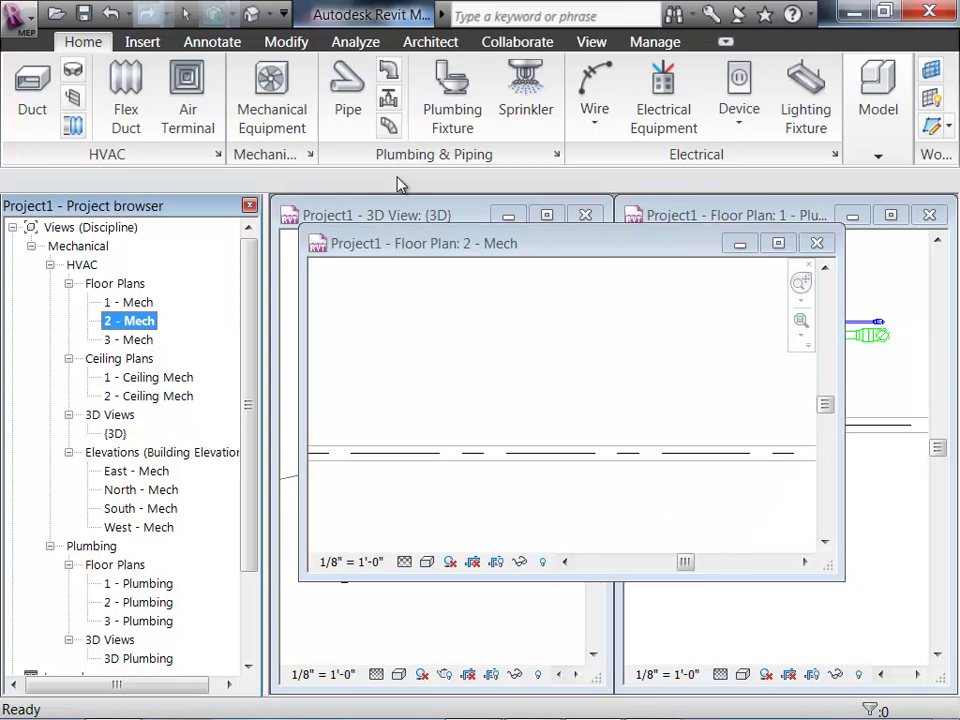
{"action": "left_click", "coordinate": [726, 222]}
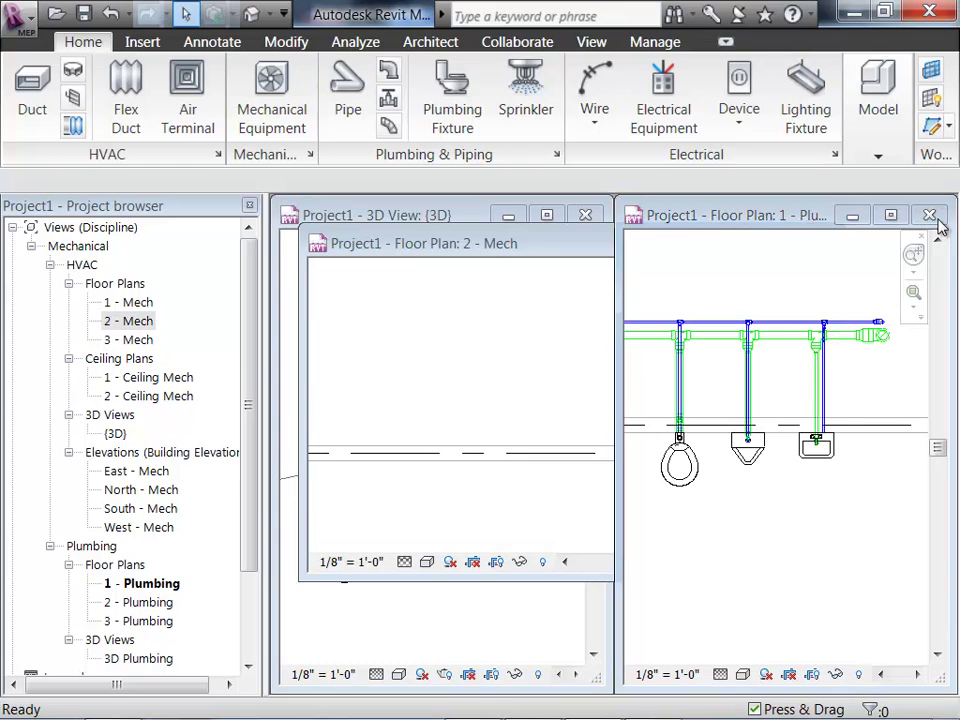
{"action": "left_click", "coordinate": [929, 216]}
{"action": "left_click_drag", "start_coordinate": [500, 246], "coordinate": [543, 300]}
{"action": "left_click", "coordinate": [591, 42]}
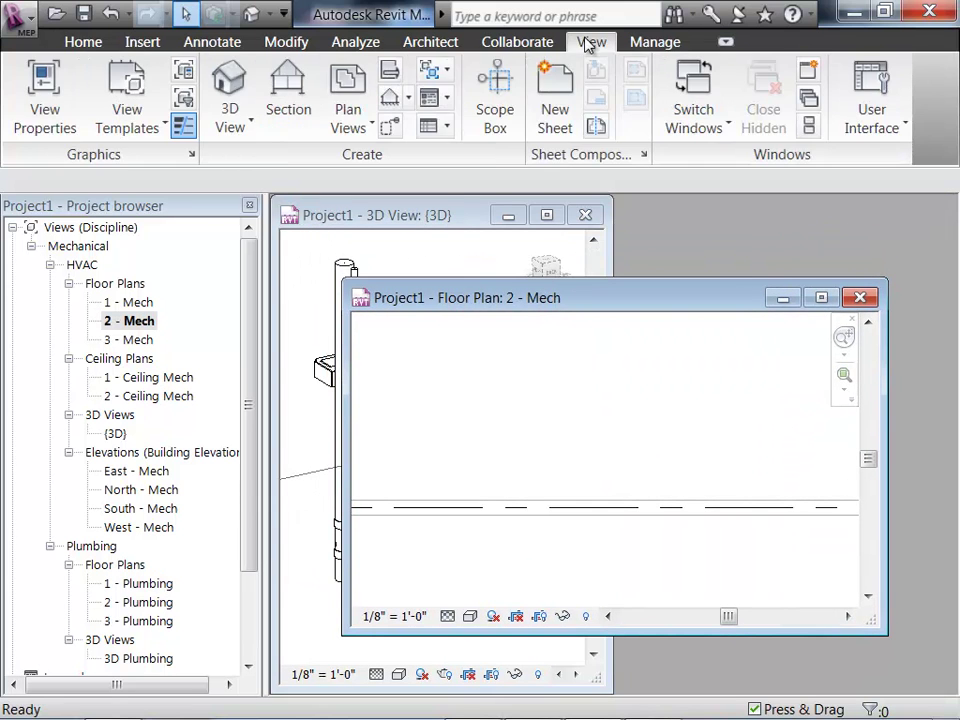
{"action": "left_click", "coordinate": [812, 127]}
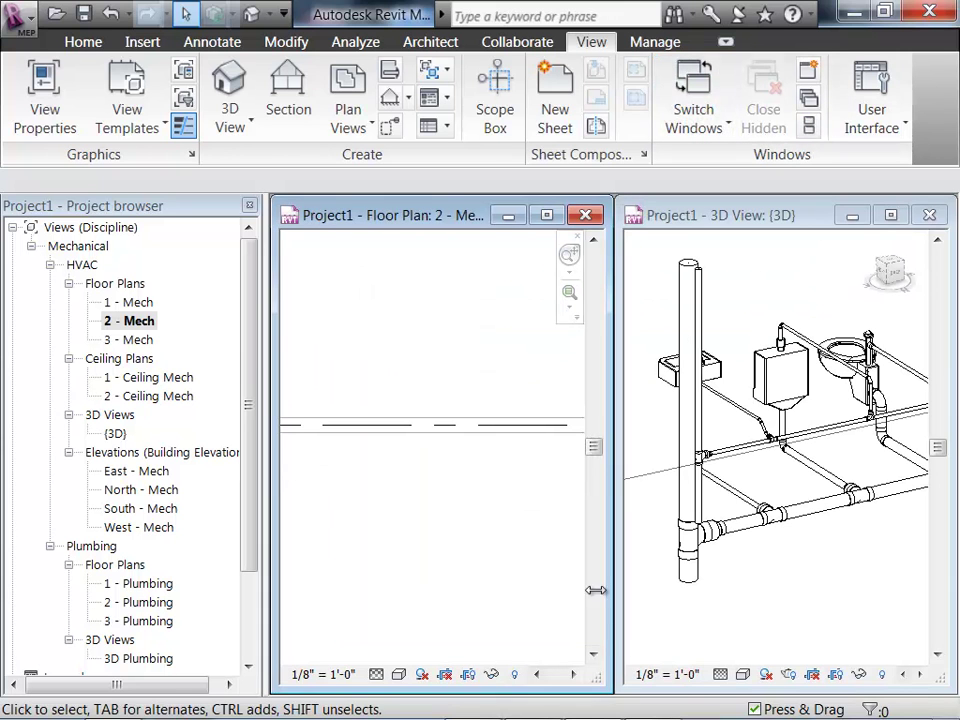
{"action": "left_click", "coordinate": [766, 585]}
{"action": "scroll", "coordinate": [767, 570], "scroll_direction": "down", "scroll_amount": 5}
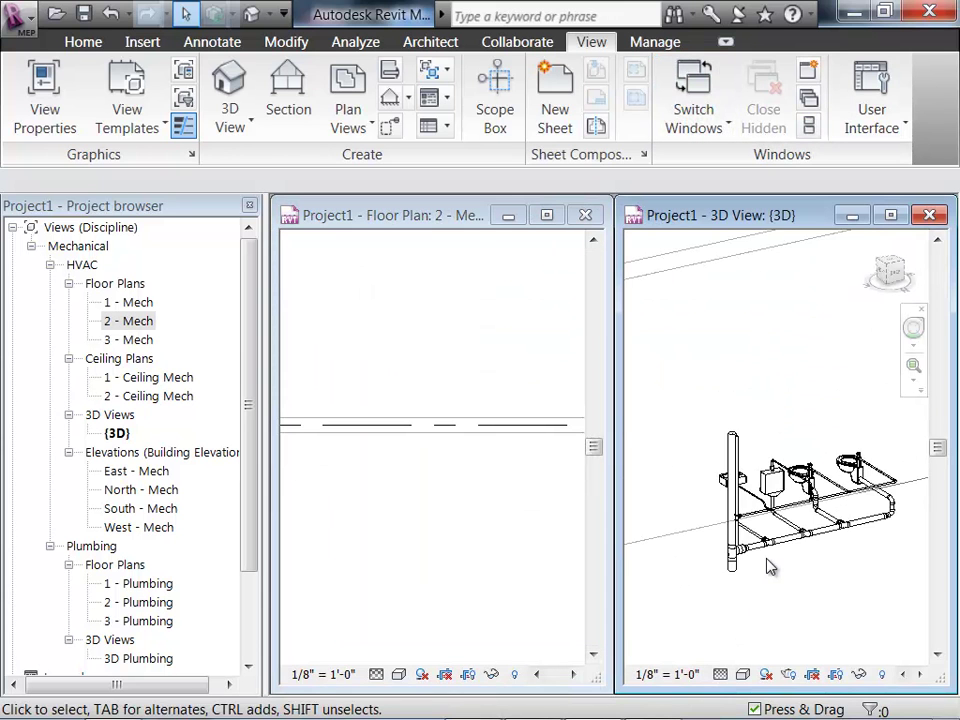
{"action": "middle_click_drag", "start_coordinate": [754, 553], "coordinate": [804, 545]}
{"action": "scroll", "coordinate": [793, 540], "scroll_direction": "down", "scroll_amount": 3}
{"action": "scroll", "coordinate": [760, 600], "scroll_direction": "up", "scroll_amount": 3}
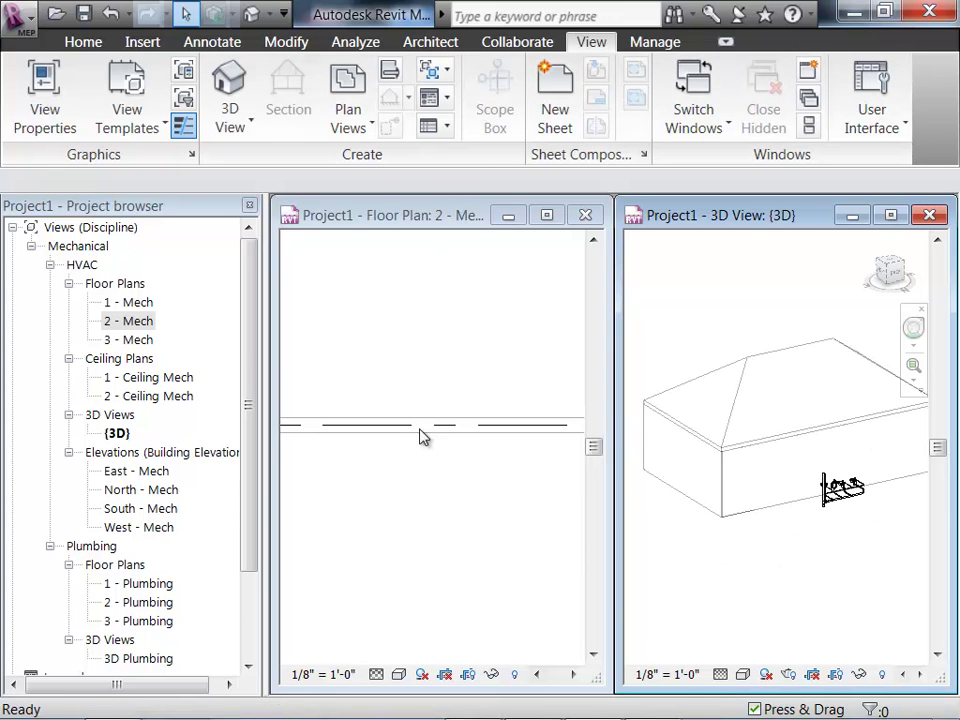
Draw a vertical building section through the plan near grid B, from below grid 2 to above grid 1
{"action": "left_click", "coordinate": [465, 557]}
{"action": "middle_click_drag", "start_coordinate": [465, 557], "coordinate": [388, 428]}
{"action": "scroll", "coordinate": [415, 452], "scroll_direction": "down", "scroll_amount": 2}
{"action": "scroll", "coordinate": [406, 456], "scroll_direction": "down", "scroll_amount": 2}
{"action": "scroll", "coordinate": [406, 456], "scroll_direction": "down", "scroll_amount": 1}
{"action": "left_click", "coordinate": [283, 98]}
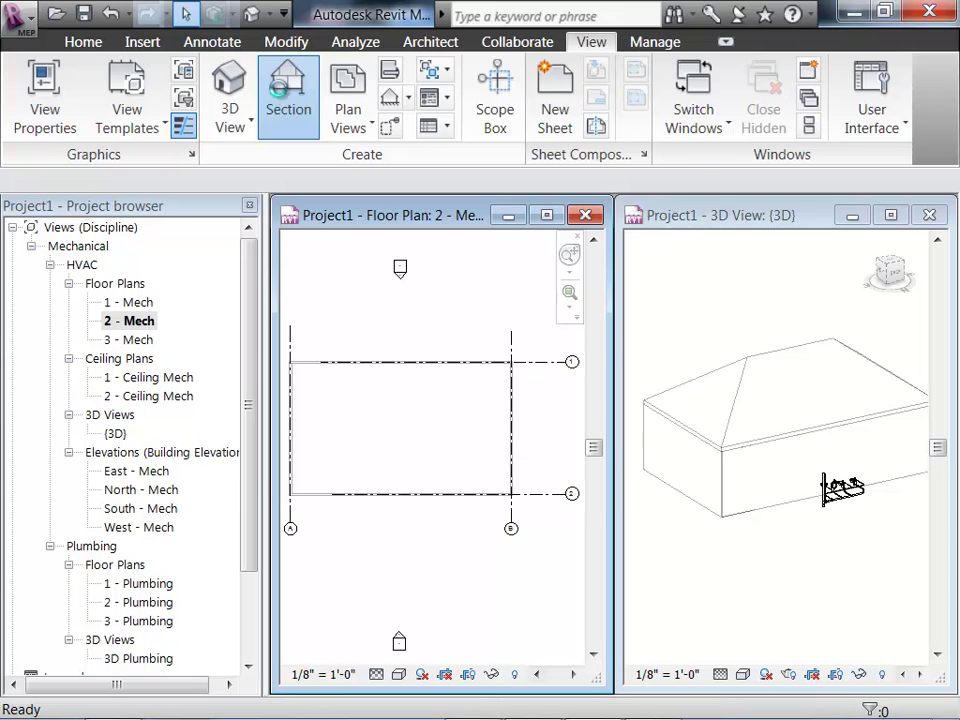
{"action": "left_click", "coordinate": [641, 470]}
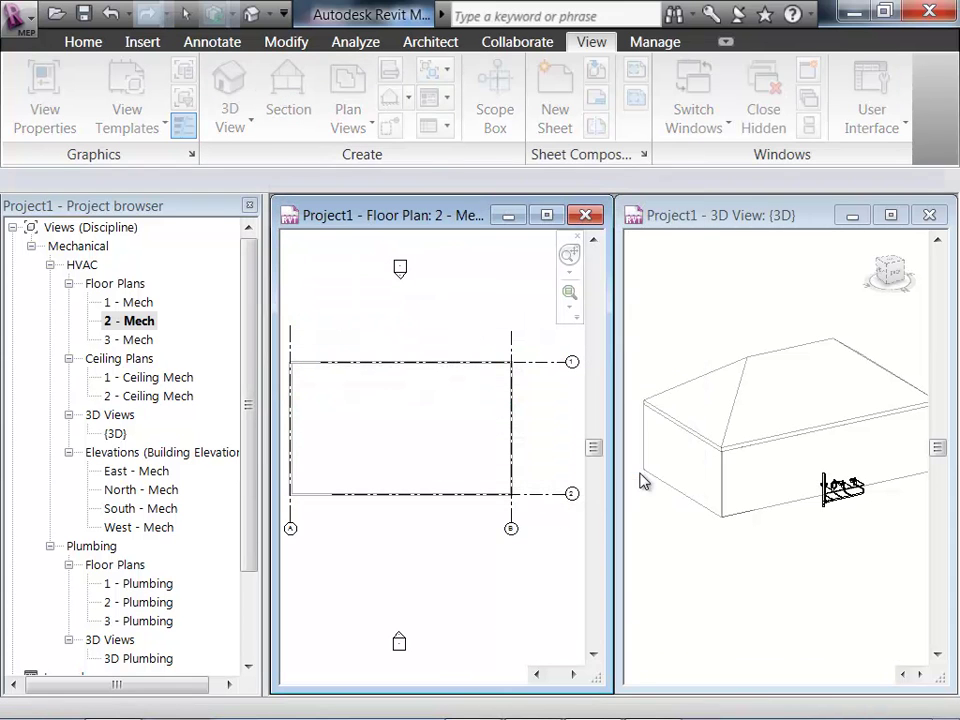
{"action": "left_click", "coordinate": [459, 556]}
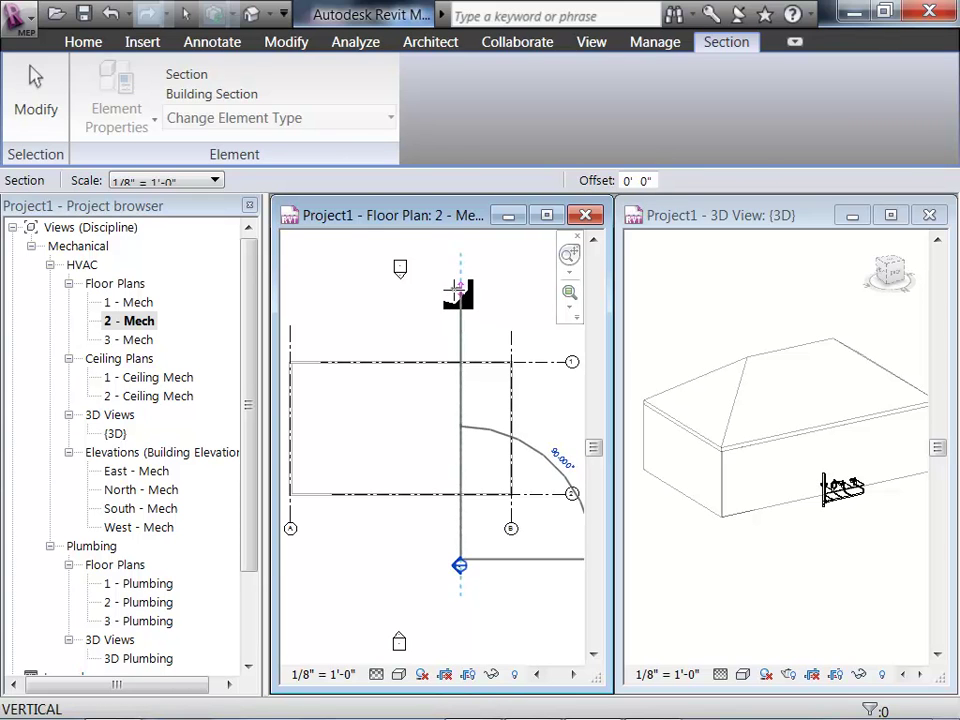
{"action": "left_click", "coordinate": [458, 290]}
{"action": "key", "text": "Escape"}
{"action": "key", "text": "Escape"}
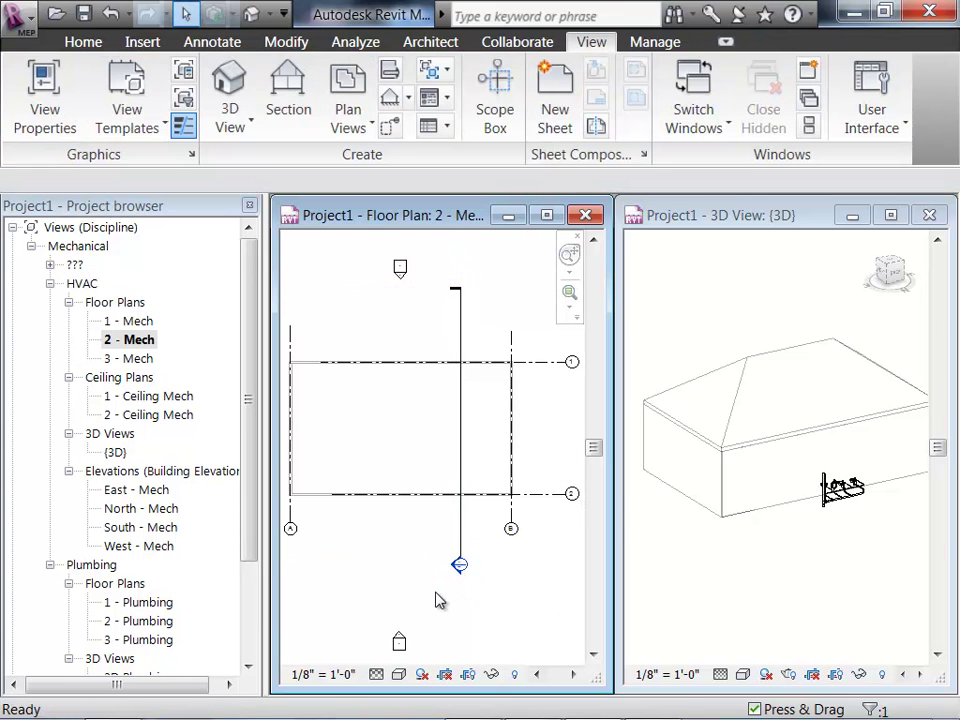
Open the new section's view and raise the upper edge of its crop boundary to take in more of the roof
{"action": "scroll", "coordinate": [443, 595], "scroll_direction": "up", "scroll_amount": 3}
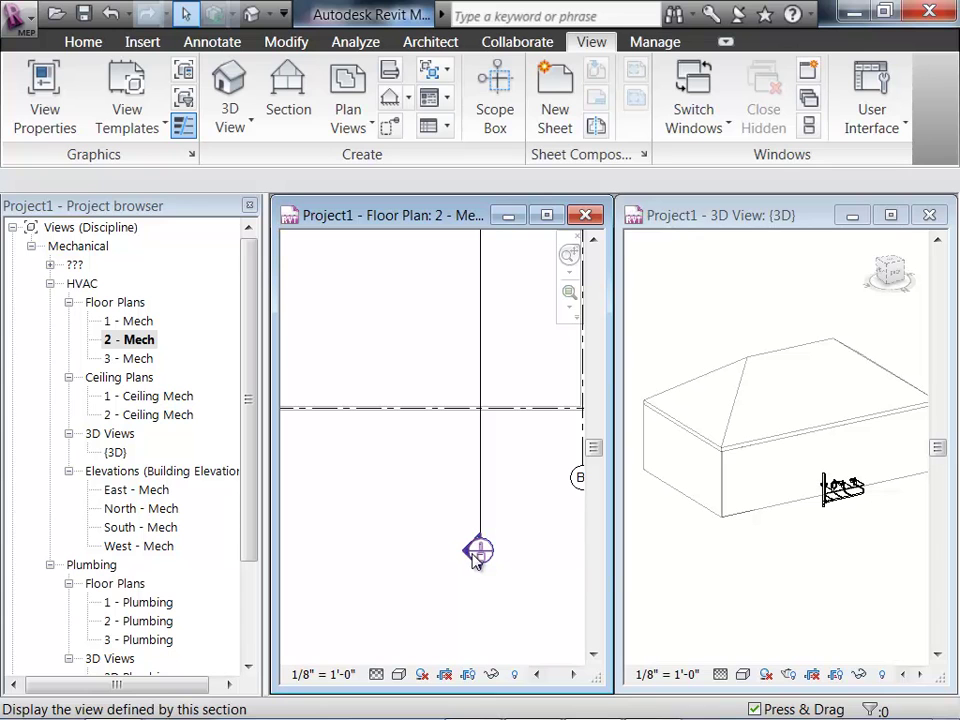
{"action": "double_click", "coordinate": [464, 556]}
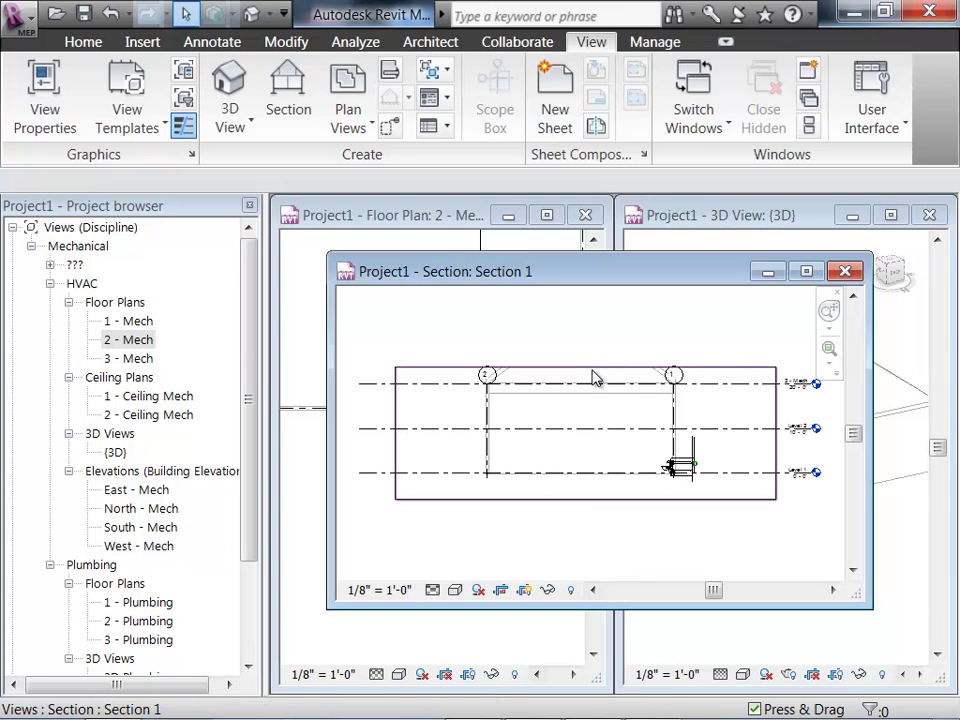
{"action": "left_click", "coordinate": [589, 366]}
{"action": "left_click_drag", "start_coordinate": [586, 318], "coordinate": [585, 313]}
{"action": "left_click", "coordinate": [682, 540]}
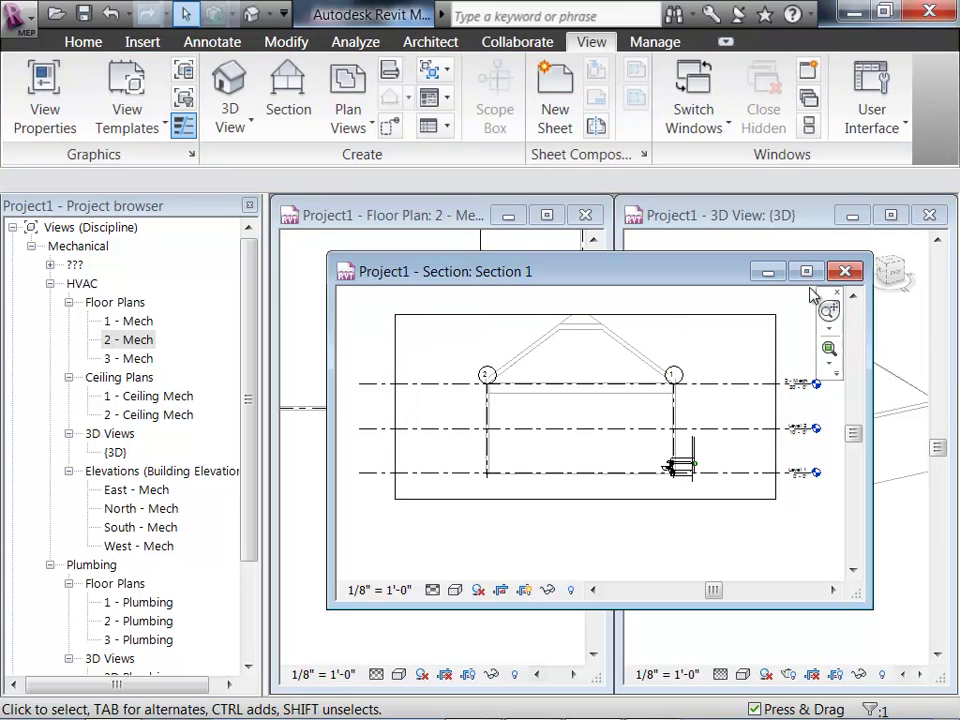
Maximize the section view and examine the levels, the linked architectural model and the plumbing fixtures with their piping
{"action": "left_click", "coordinate": [806, 271]}
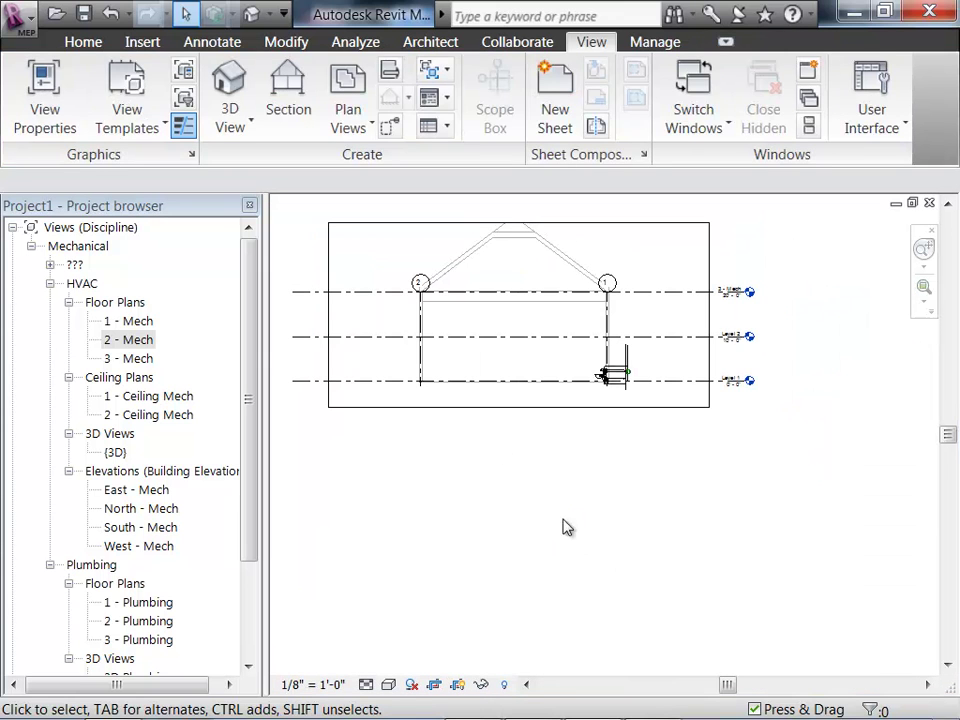
{"action": "scroll", "coordinate": [497, 331], "scroll_direction": "up", "scroll_amount": 3}
{"action": "middle_click_drag", "start_coordinate": [530, 393], "coordinate": [598, 541]}
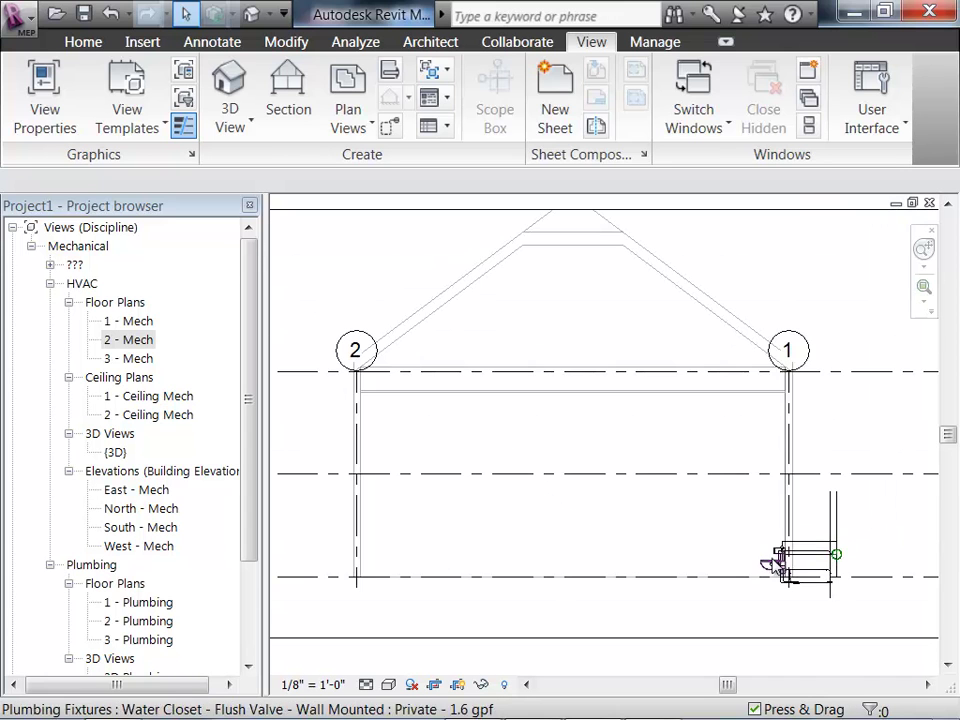
{"action": "scroll", "coordinate": [596, 399], "scroll_direction": "up", "scroll_amount": 3}
{"action": "scroll", "coordinate": [622, 462], "scroll_direction": "down", "scroll_amount": 2}
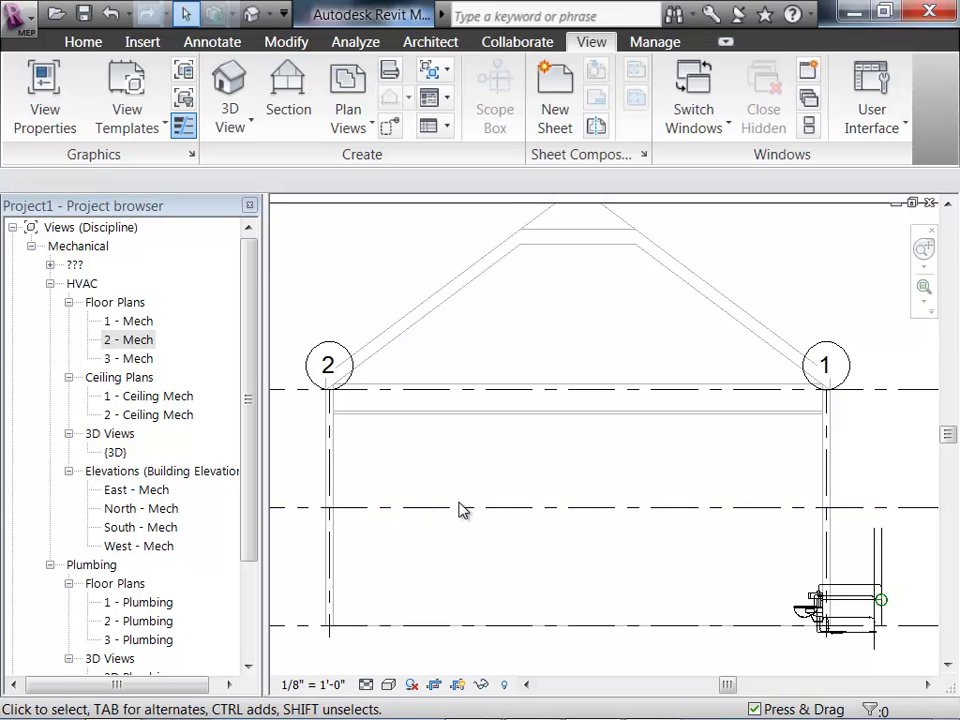
{"action": "left_click", "coordinate": [631, 421]}
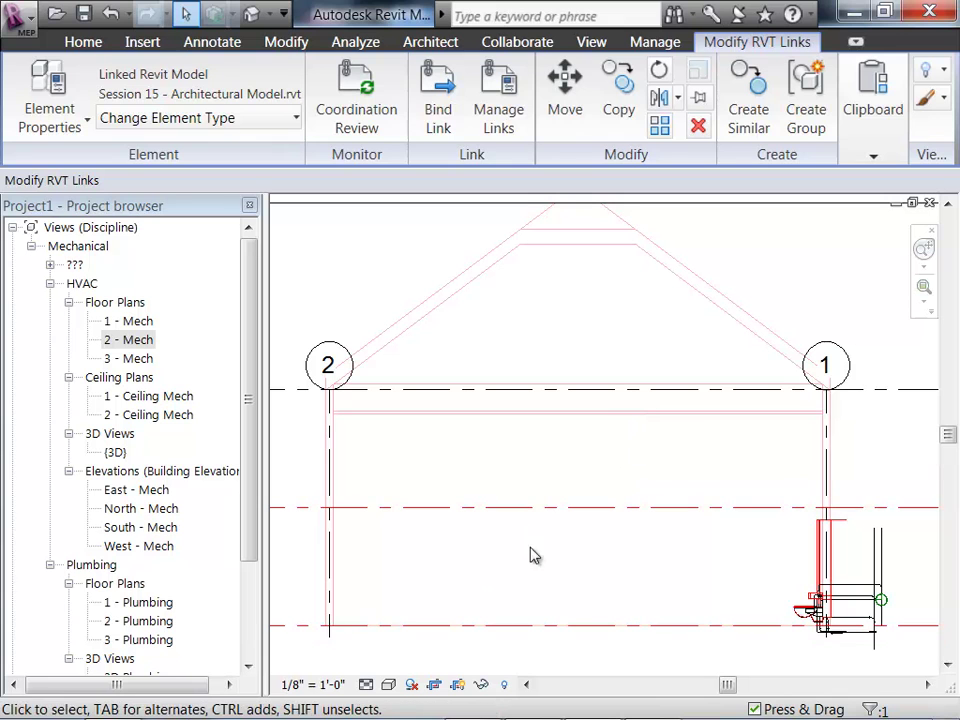
{"action": "left_click", "coordinate": [613, 546]}
{"action": "scroll", "coordinate": [613, 548], "scroll_direction": "down", "scroll_amount": 1}
{"action": "middle_click_drag", "start_coordinate": [632, 570], "coordinate": [606, 467]}
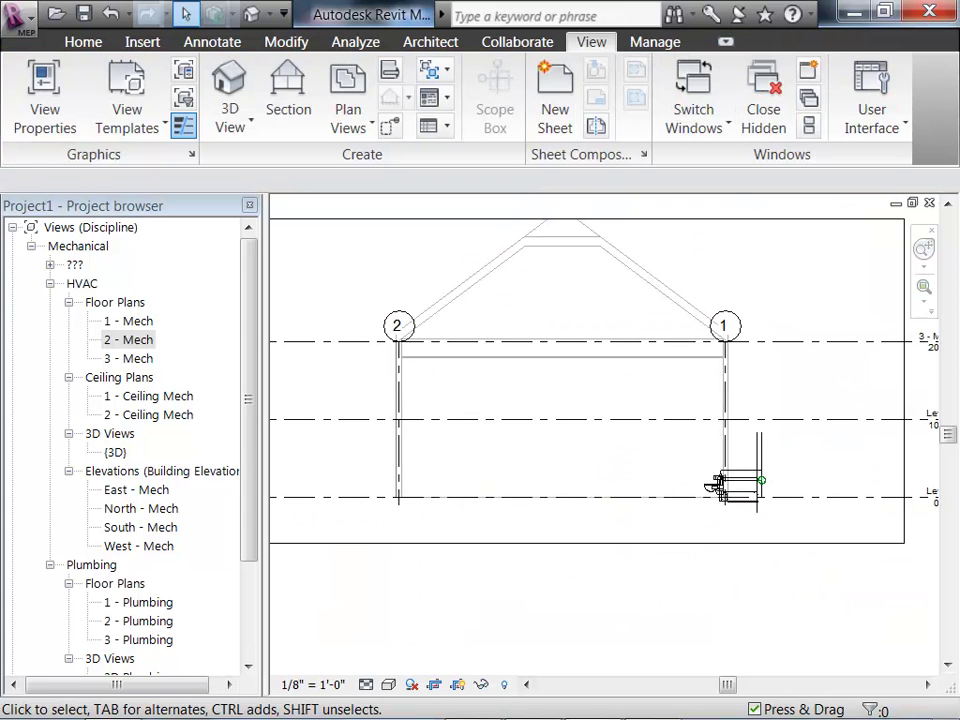
Close the section view, tile the 2 - Mech plan with the 3D view, and widen the plan window
{"action": "left_click", "coordinate": [930, 204]}
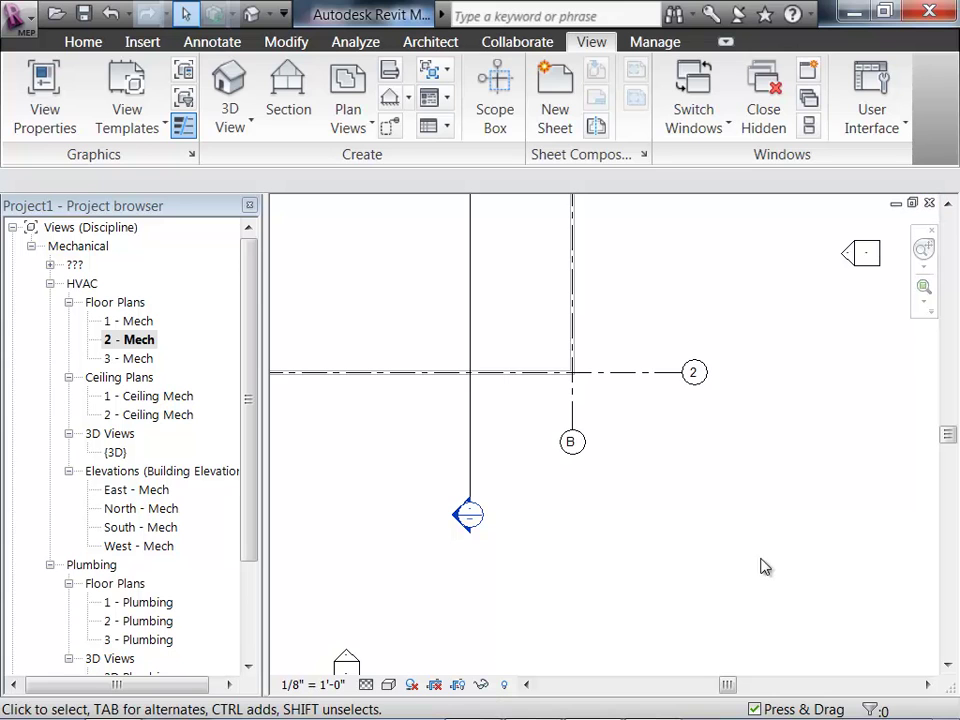
{"action": "scroll", "coordinate": [781, 521], "scroll_direction": "down", "scroll_amount": 1}
{"action": "scroll", "coordinate": [781, 521], "scroll_direction": "down", "scroll_amount": 1}
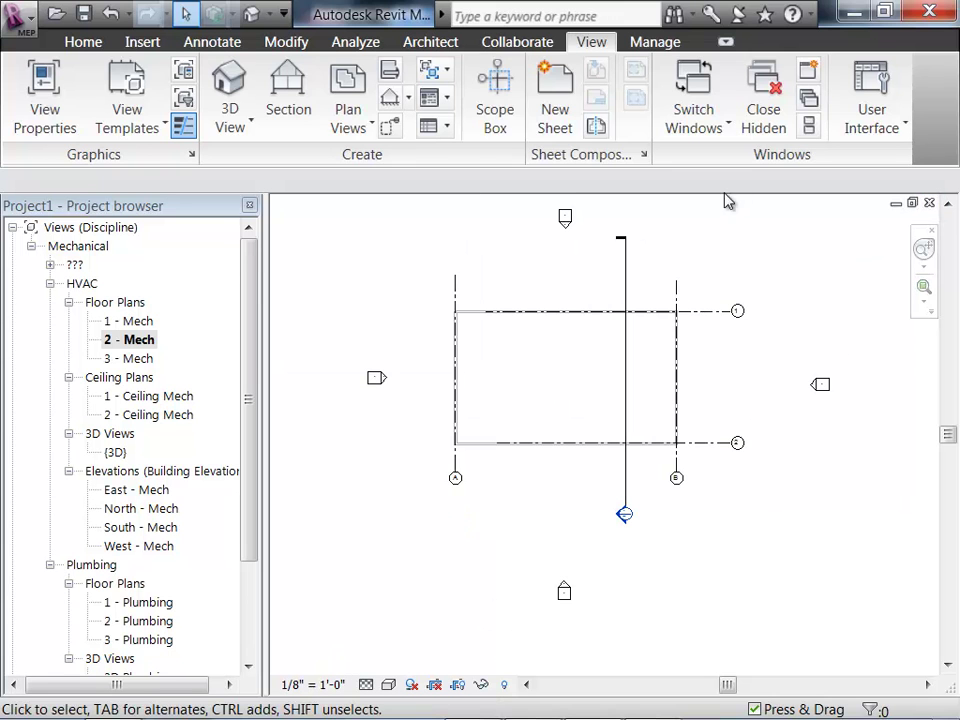
{"action": "left_click", "coordinate": [806, 127]}
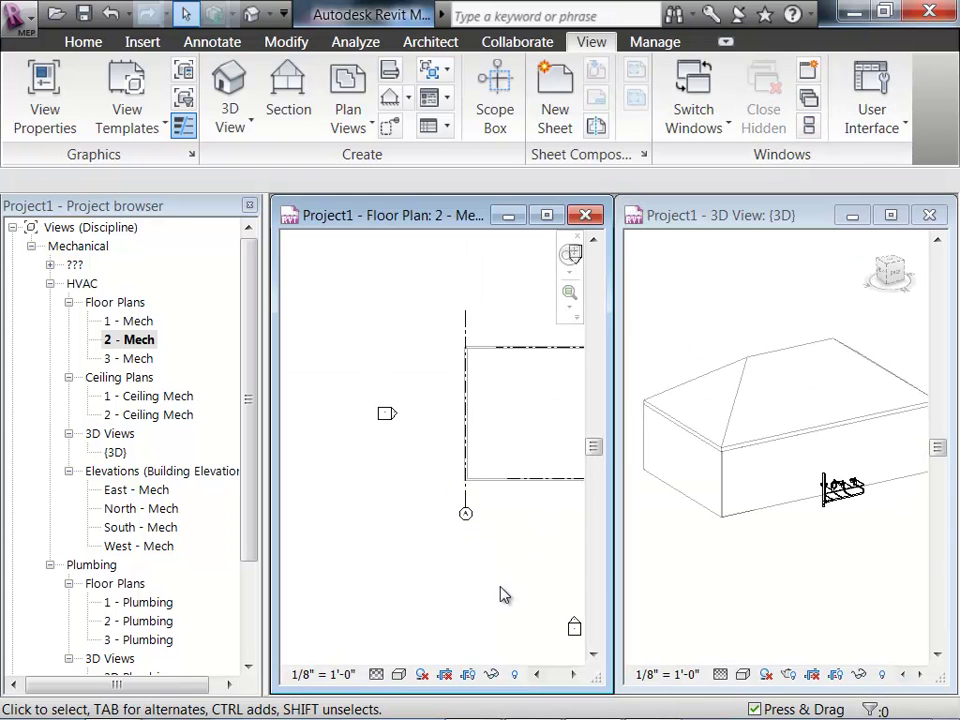
{"action": "middle_click_drag", "start_coordinate": [531, 593], "coordinate": [509, 597]}
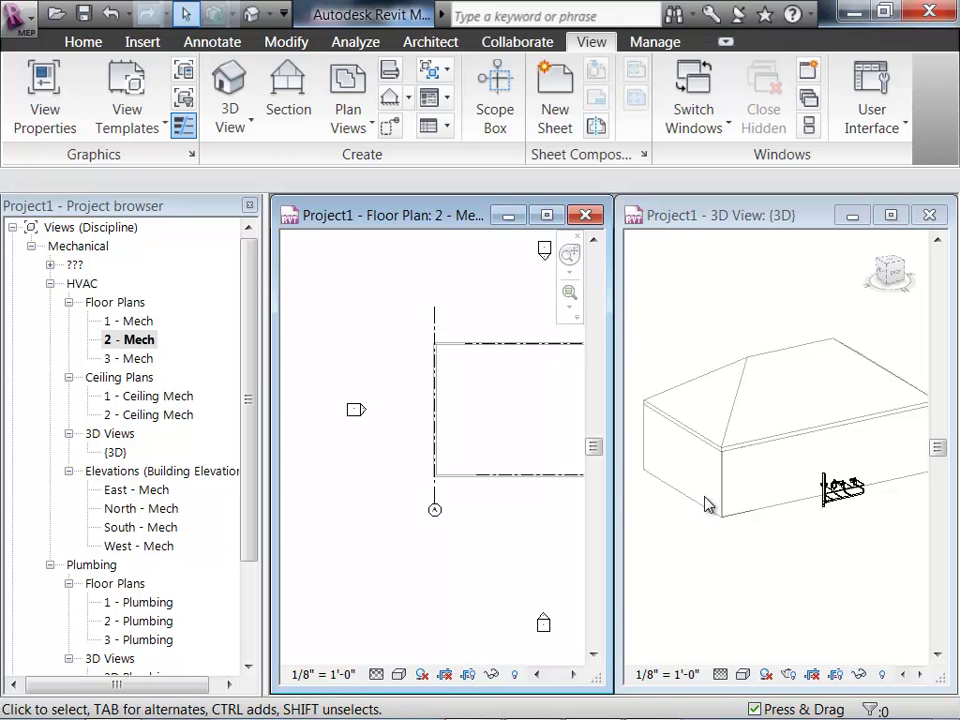
{"action": "left_click_drag", "start_coordinate": [617, 483], "coordinate": [733, 467]}
{"action": "left_click_drag", "start_coordinate": [611, 506], "coordinate": [724, 476]}
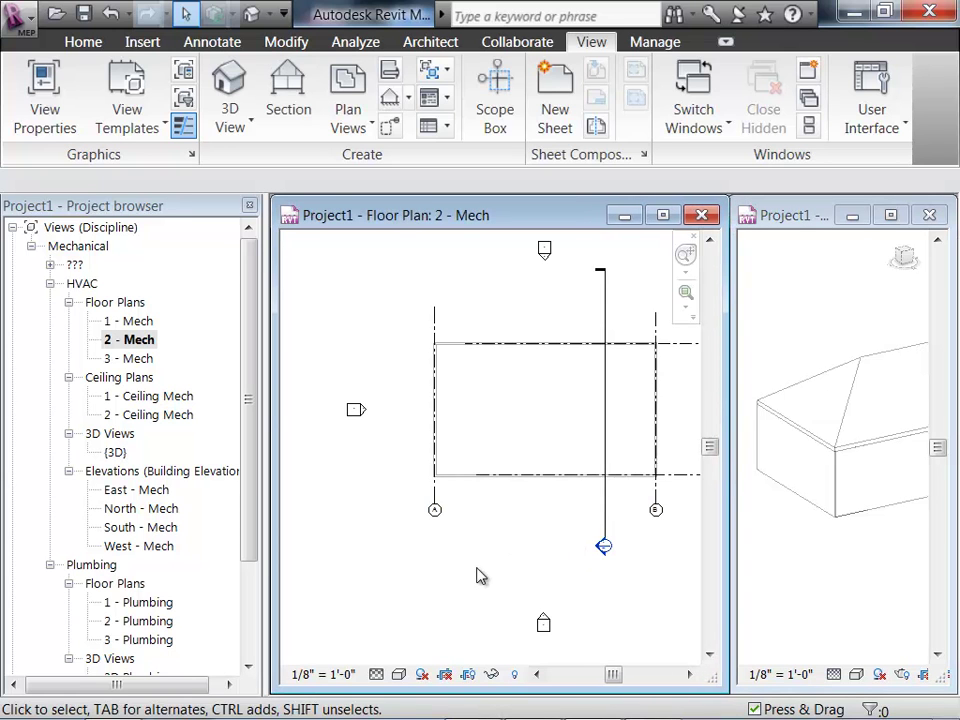
{"action": "mouse_move", "coordinate": [533, 578]}
{"action": "middle_mouse_down"}
{"action": "mouse_move", "coordinate": [534, 587]}
{"action": "mouse_move", "coordinate": [531, 566]}
{"action": "middle_mouse_up"}
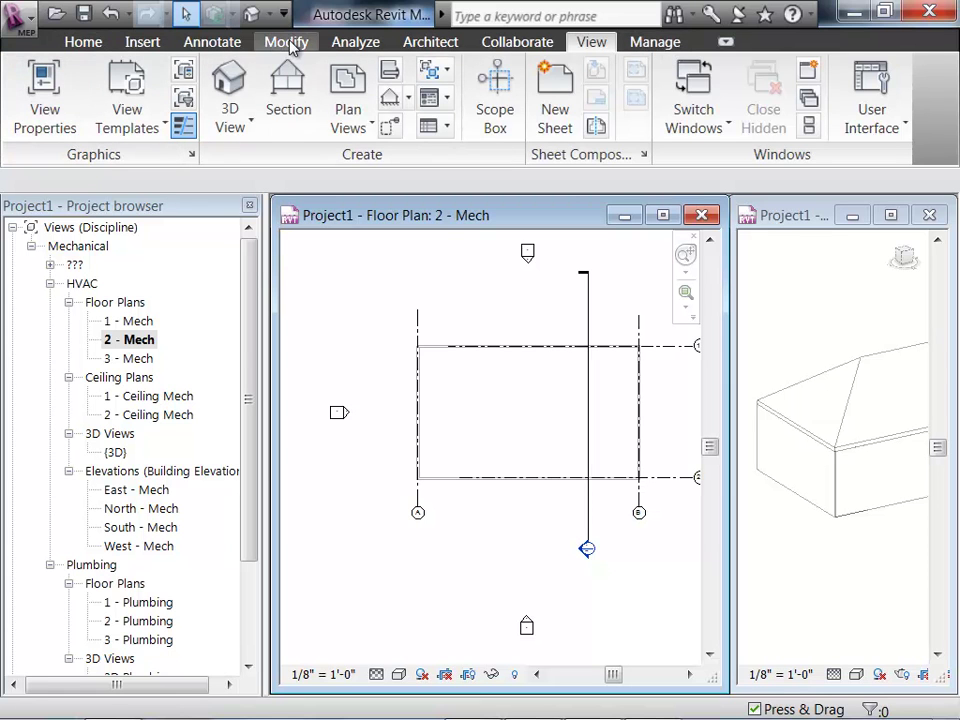
Display the System Browser for the project
{"action": "left_click", "coordinate": [345, 45]}
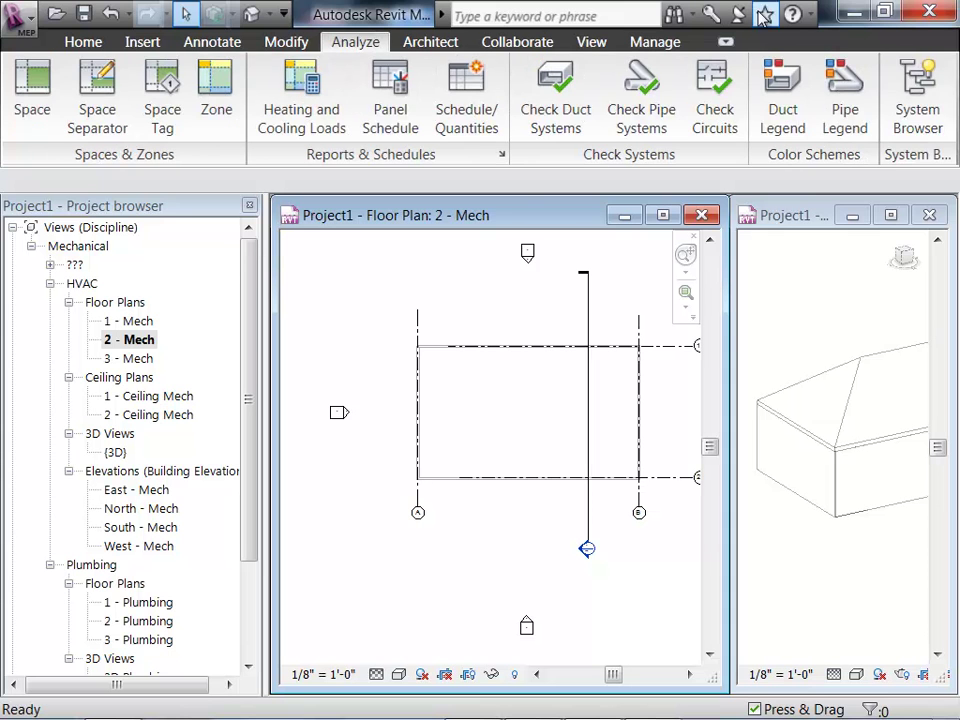
{"action": "left_click", "coordinate": [930, 132]}
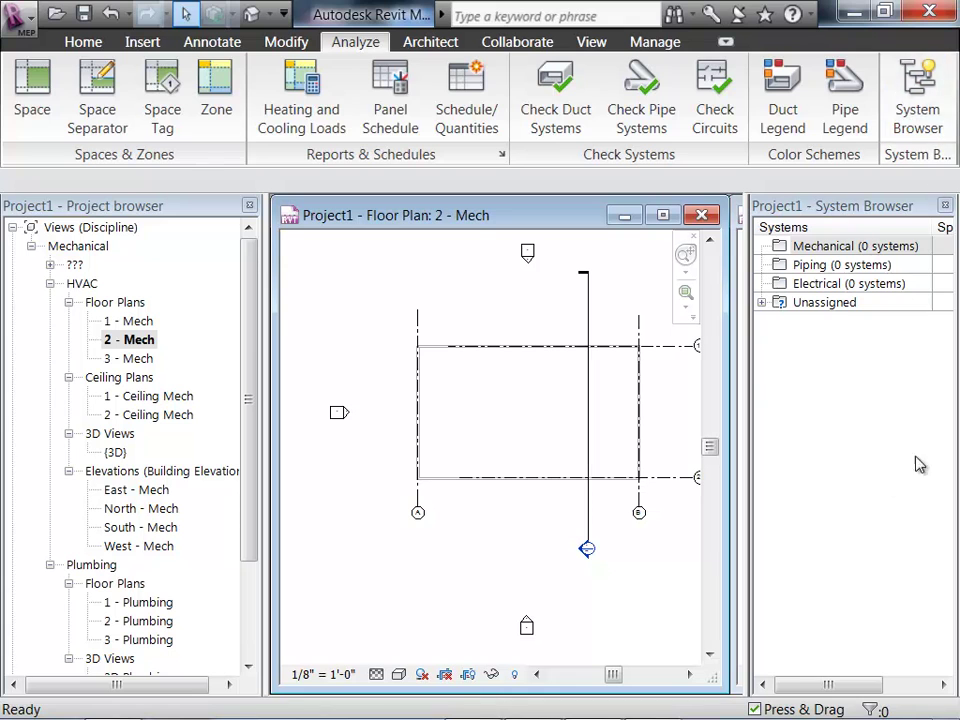
{"action": "left_click", "coordinate": [919, 468]}
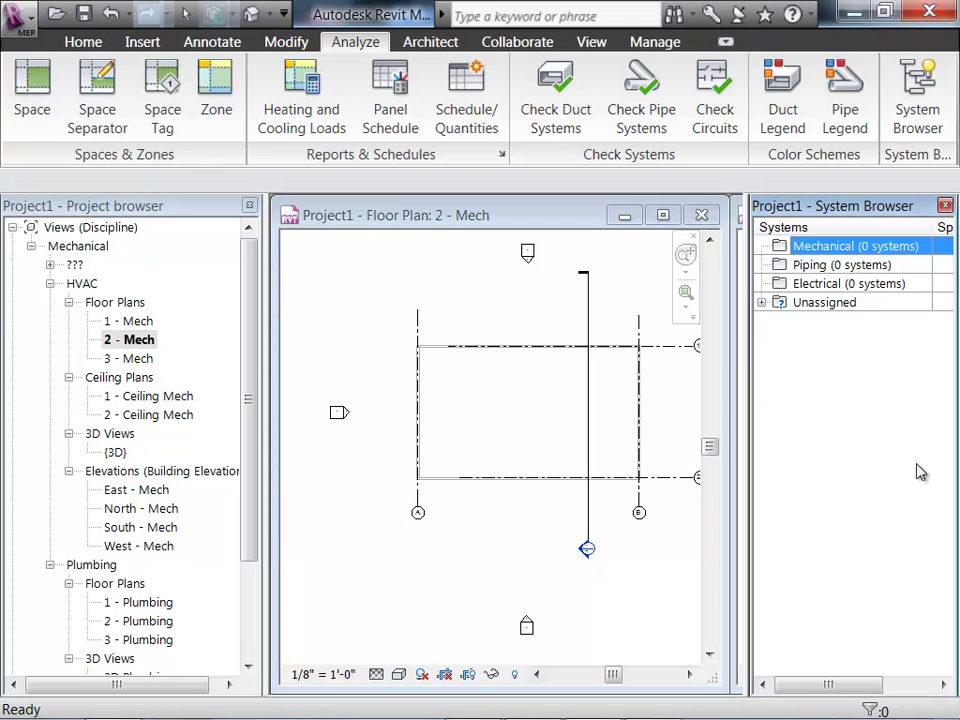
Examine the fixtures under the unassigned Default Sanitary, domestic hot and domestic cold water systems, then collapse the tree
{"action": "left_click", "coordinate": [761, 302]}
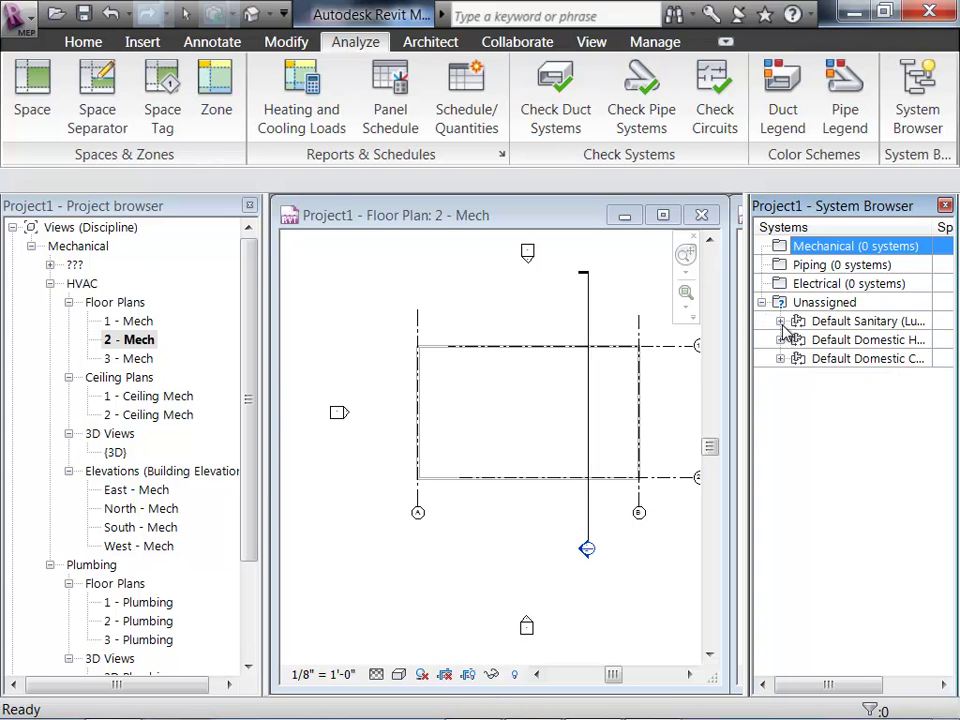
{"action": "left_click", "coordinate": [790, 322]}
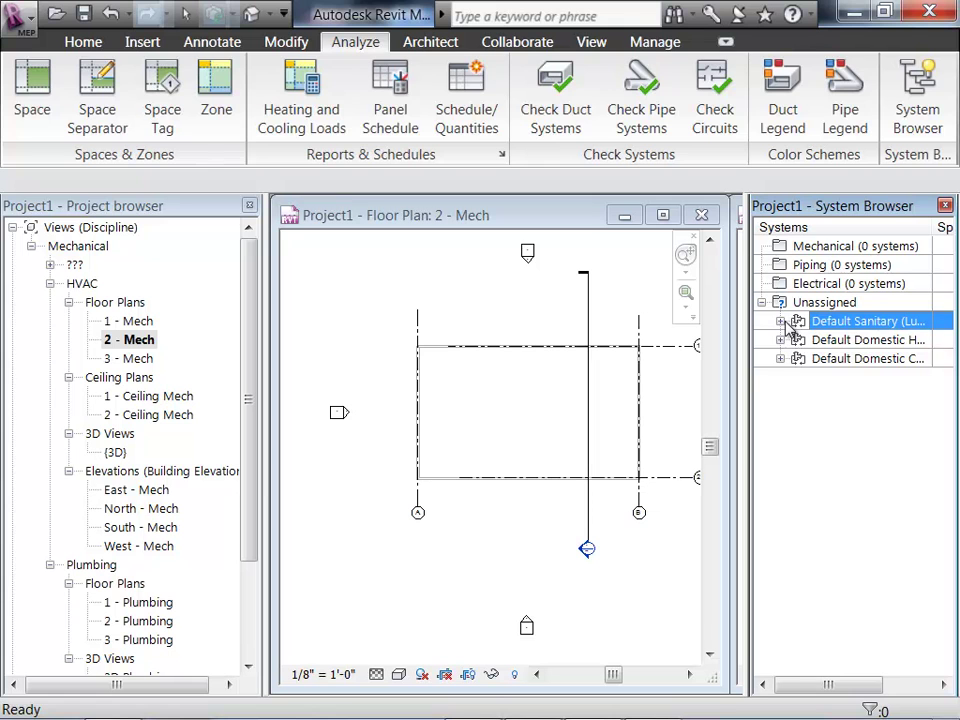
{"action": "left_click", "coordinate": [780, 321]}
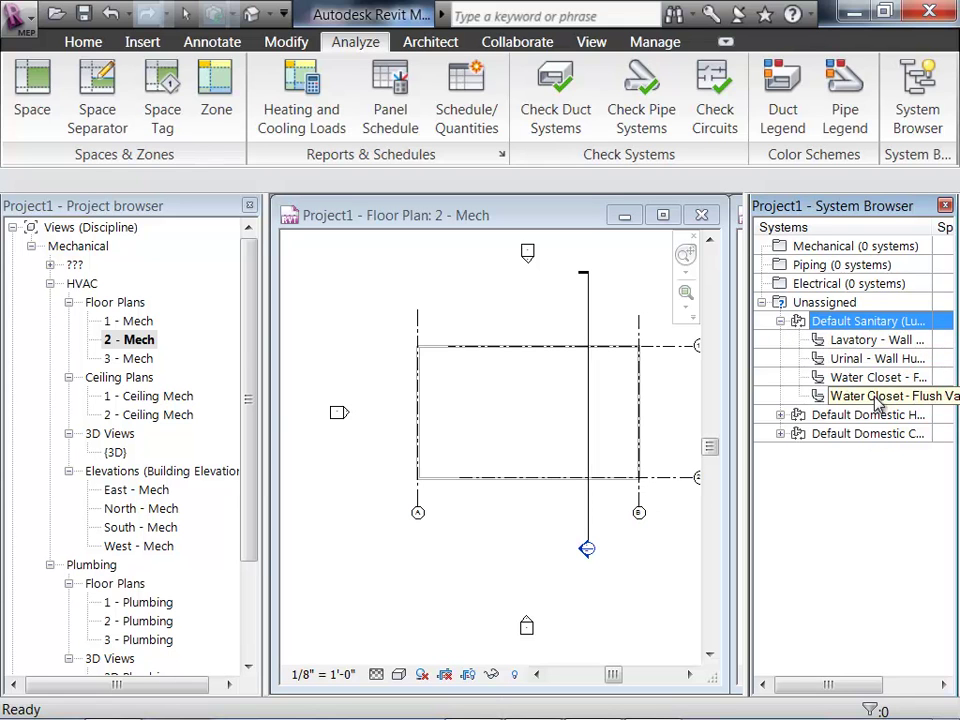
{"action": "left_click", "coordinate": [780, 415]}
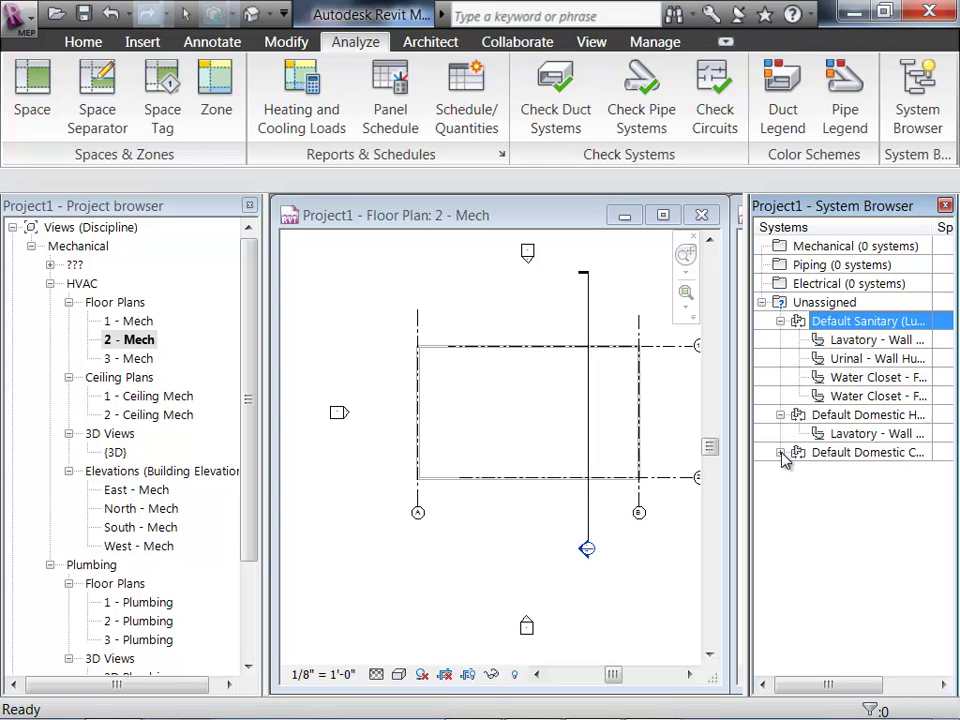
{"action": "left_click", "coordinate": [780, 452]}
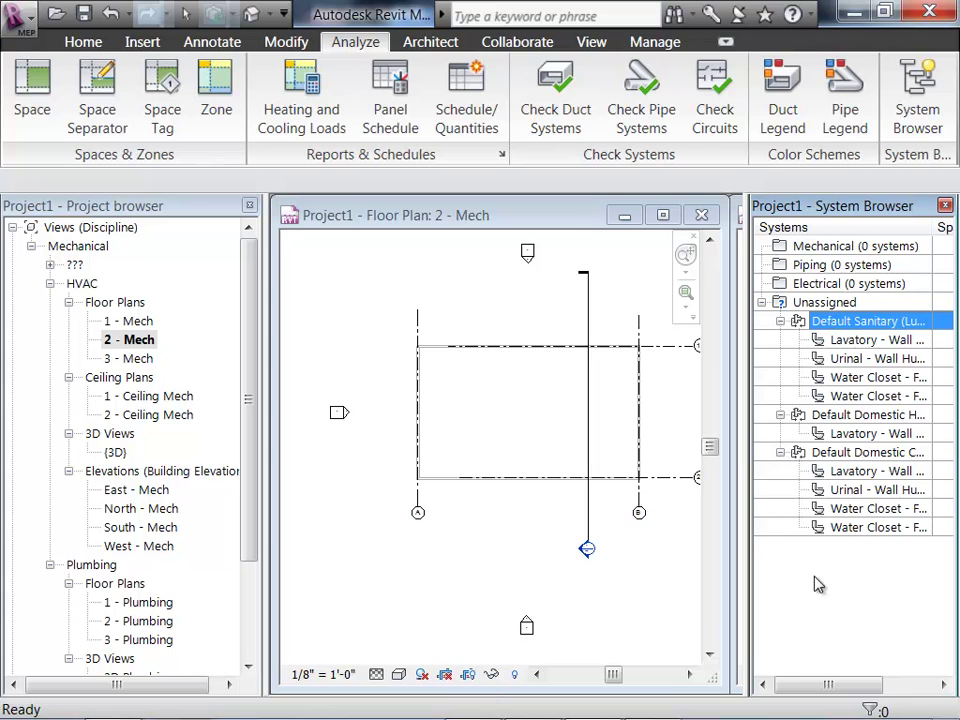
{"action": "left_click", "coordinate": [780, 452]}
{"action": "left_click", "coordinate": [781, 415]}
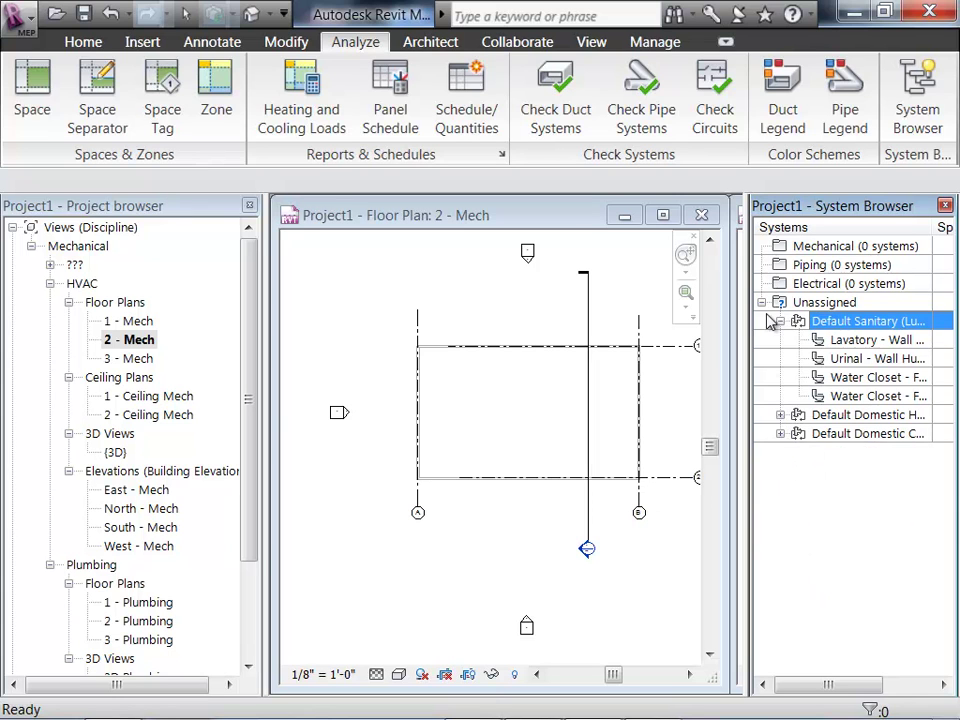
{"action": "left_click", "coordinate": [781, 321]}
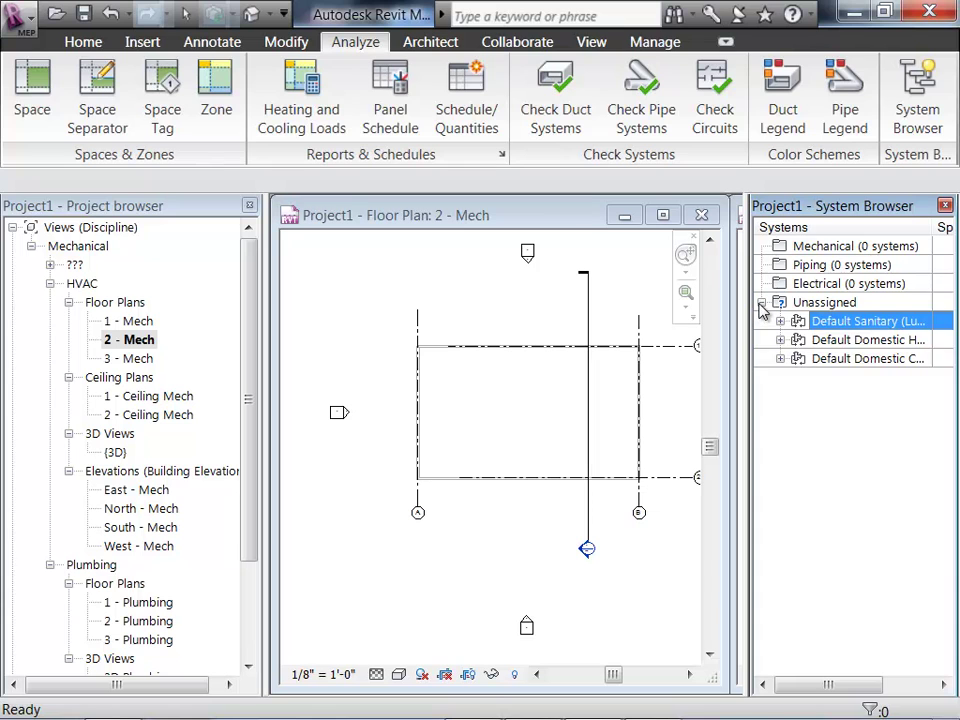
{"action": "left_click", "coordinate": [762, 304]}
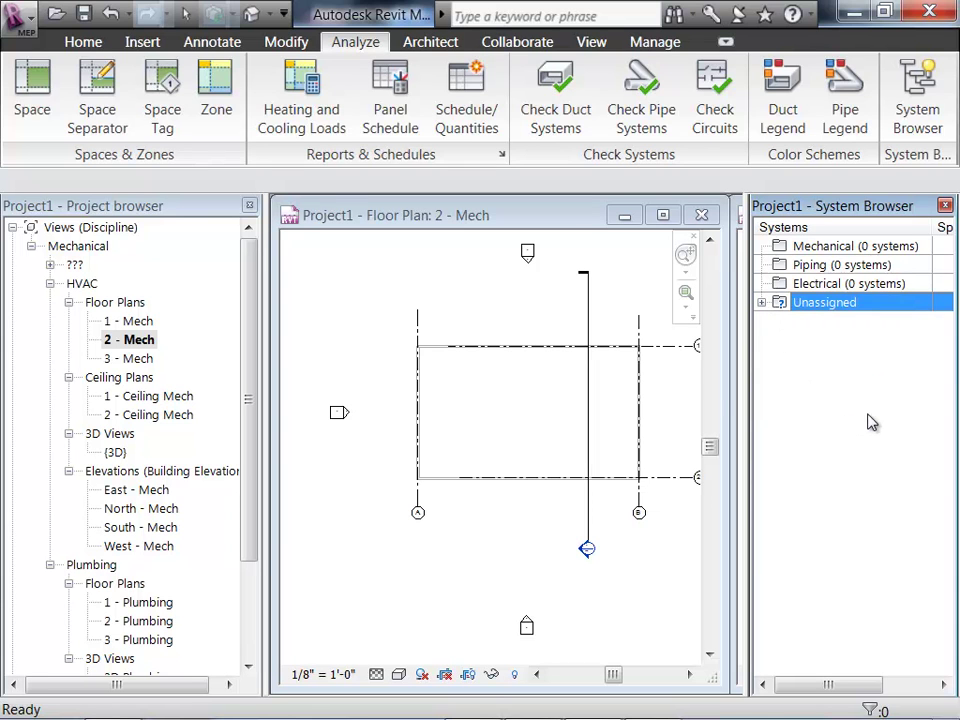
{"action": "left_click", "coordinate": [814, 268]}
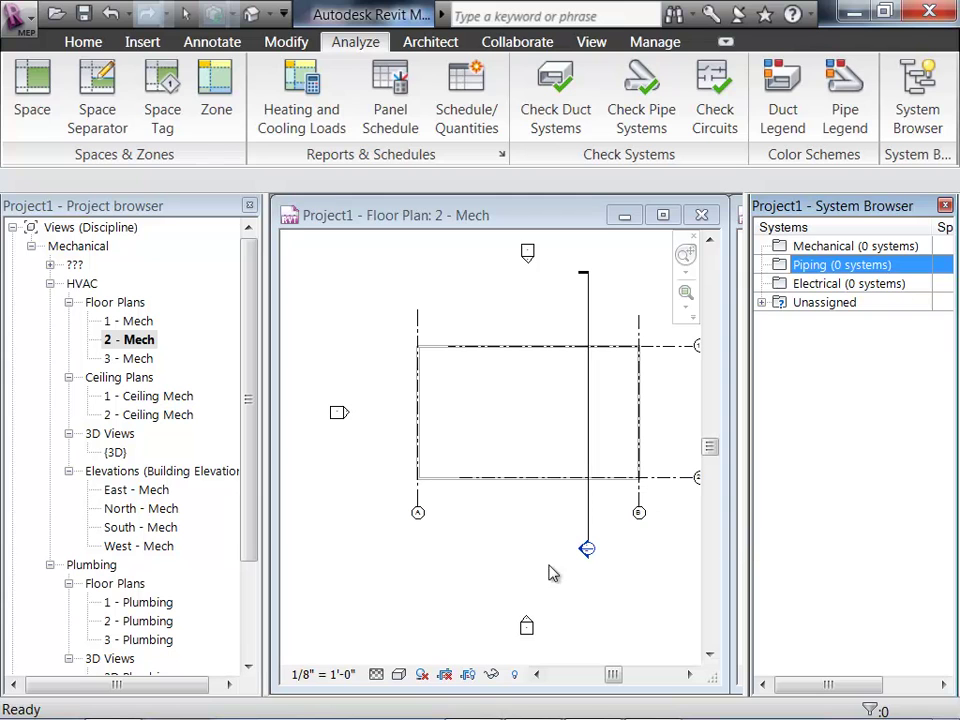
{"action": "left_click", "coordinate": [440, 567]}
{"action": "scroll", "coordinate": [446, 568], "scroll_direction": "down", "scroll_amount": 1}
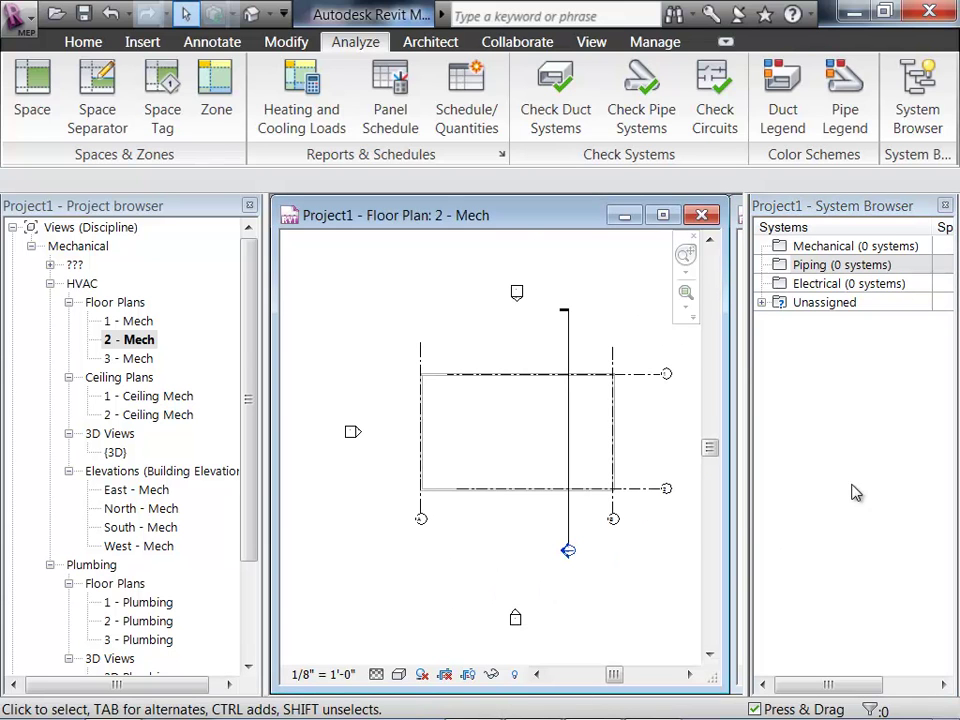
{"action": "left_click", "coordinate": [884, 471]}
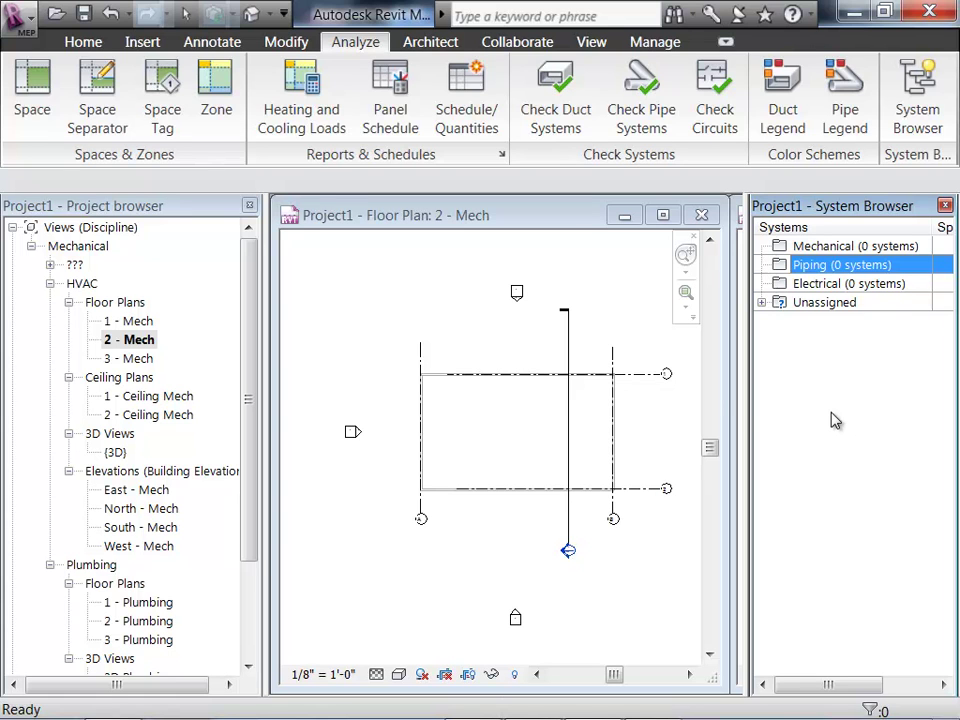
Check the System Browser's view options for systems, zones and disciplines without changing the display
{"action": "right_click", "coordinate": [841, 233]}
{"action": "left_click", "coordinate": [812, 316]}
{"action": "right_click", "coordinate": [836, 240]}
{"action": "mouse_move", "coordinate": [828, 258]}
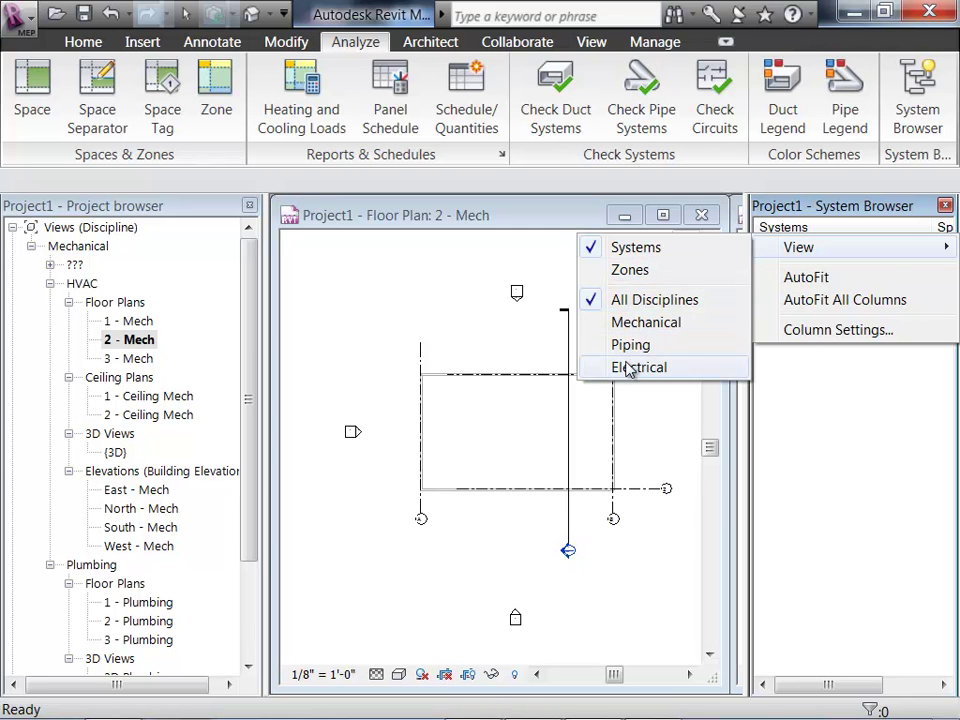
{"action": "left_click", "coordinate": [670, 342]}
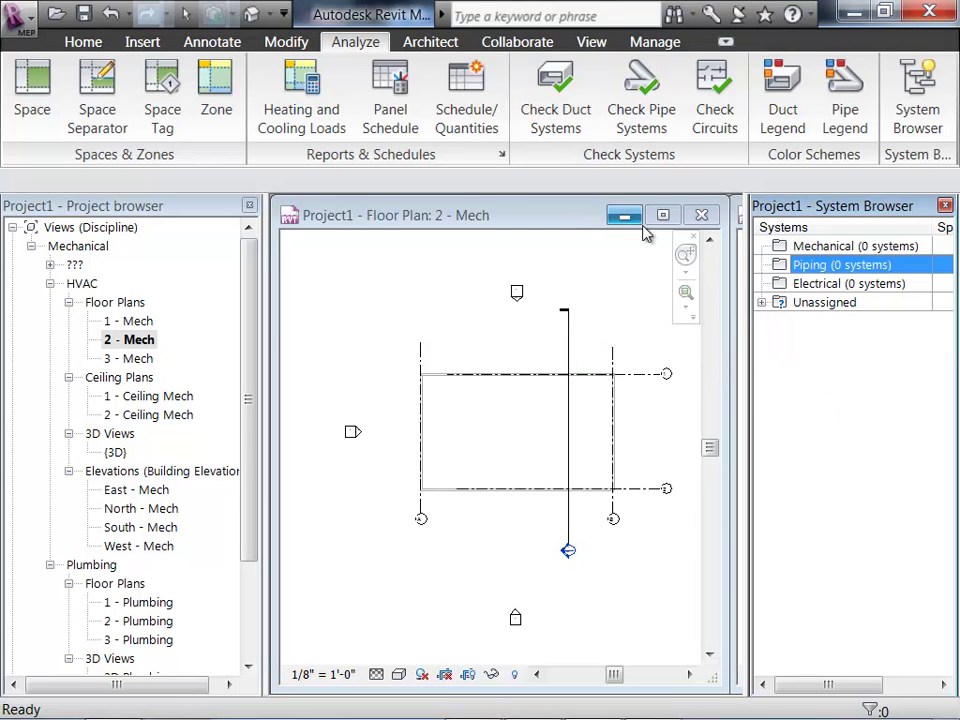
{"action": "left_click", "coordinate": [520, 217]}
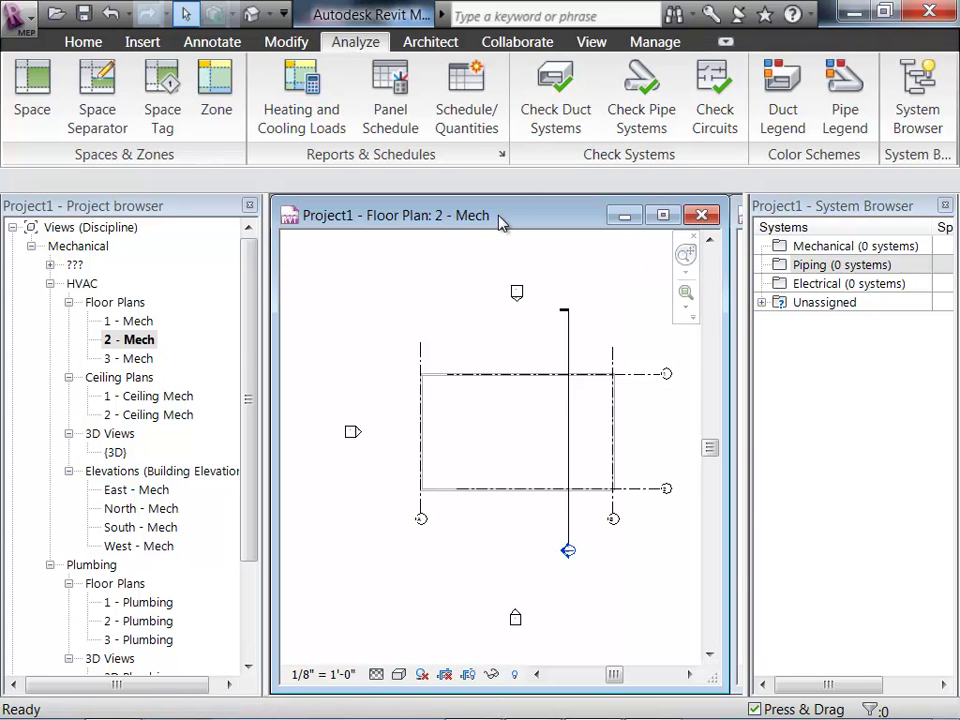
Close the System Browser so the 3D view beside the 2 - Mech plan is uncovered
{"action": "left_click", "coordinate": [945, 206]}
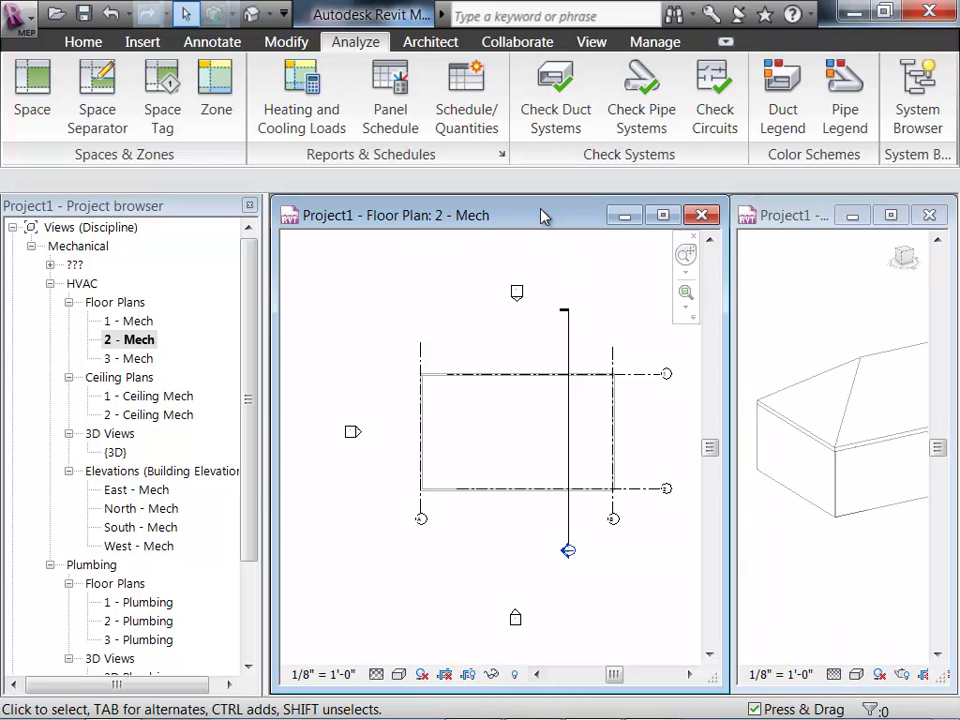
{"action": "scroll", "coordinate": [531, 459], "scroll_direction": "up", "scroll_amount": 2}
{"action": "middle_click_drag", "start_coordinate": [531, 459], "coordinate": [519, 437]}
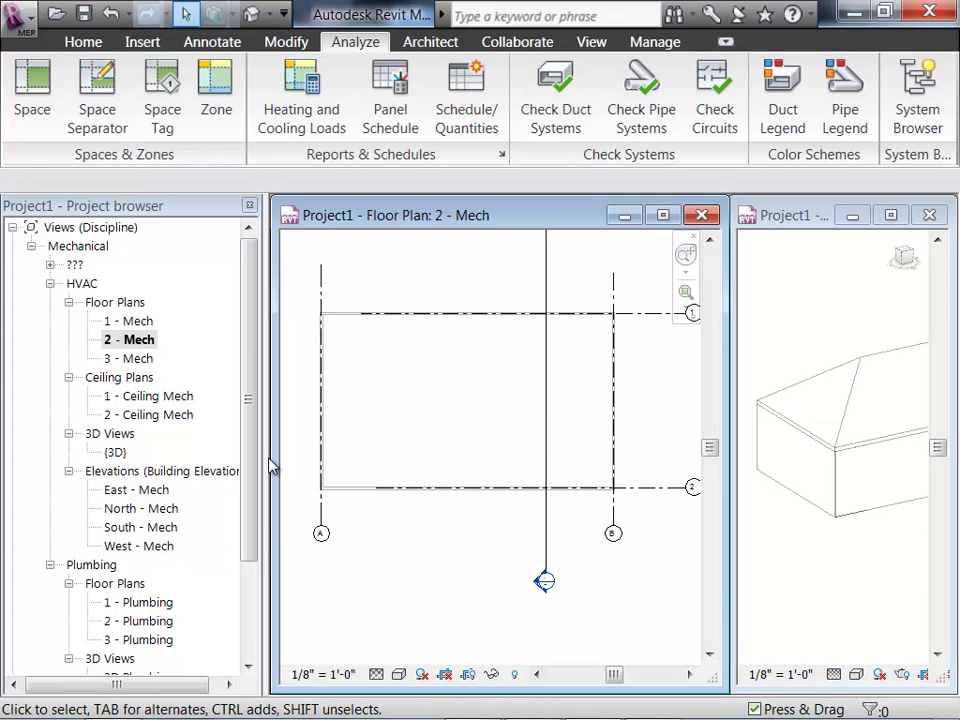
Open the 2 - Ceiling Mech reflected ceiling plan and close the 2 - Mech floor plan
{"action": "left_click", "coordinate": [160, 415]}
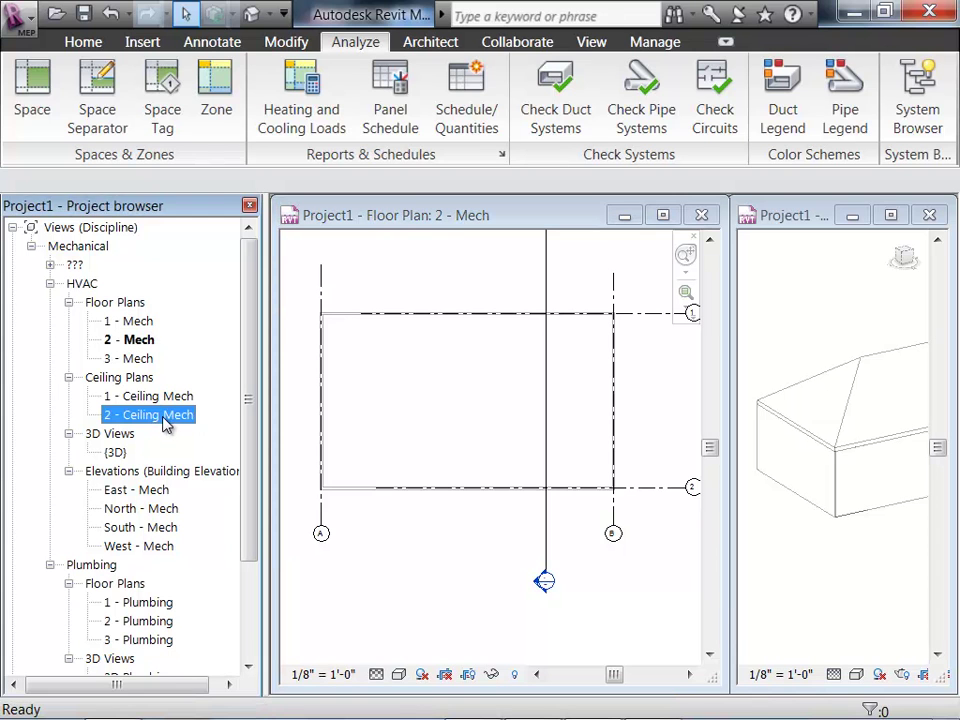
{"action": "double_click", "coordinate": [164, 421]}
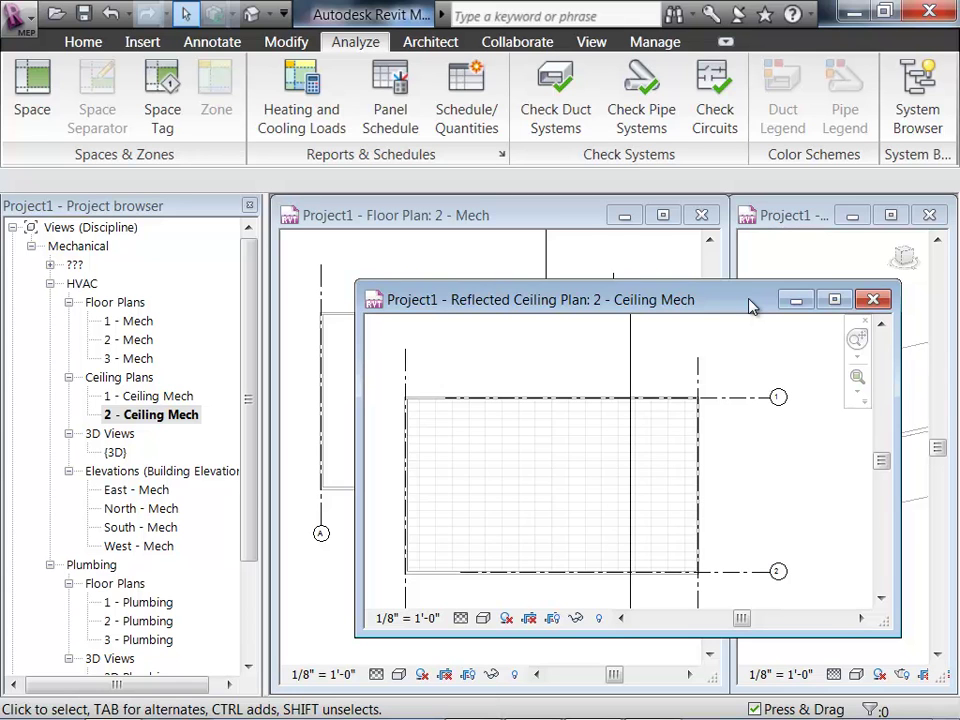
{"action": "left_click", "coordinate": [706, 220]}
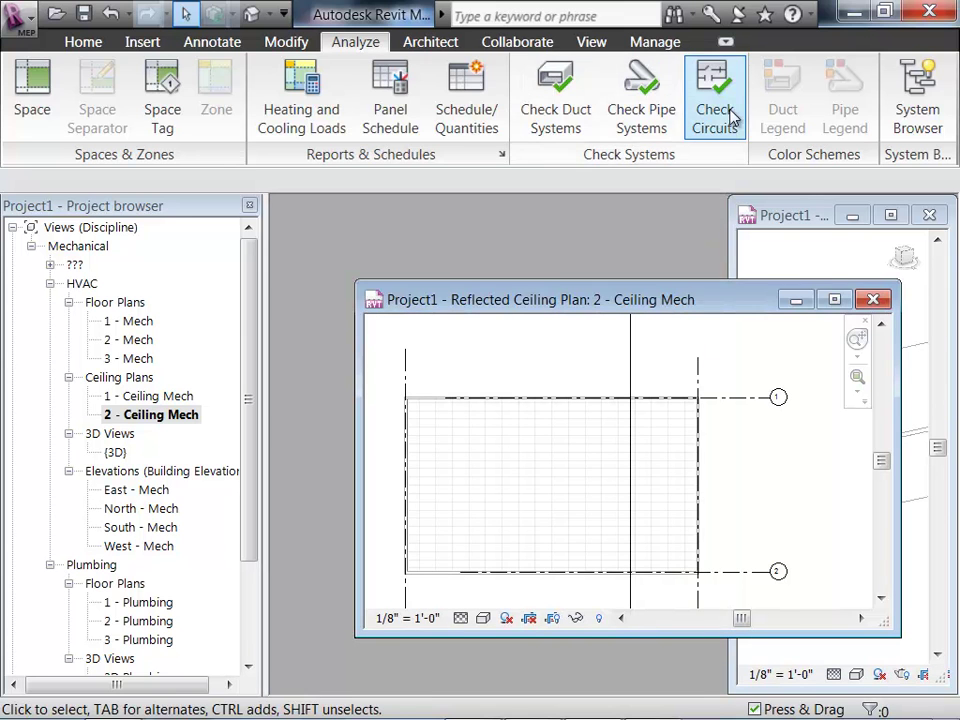
Tile the 2 - Ceiling Mech plan with the 3D view, narrowing the 3D window and widening the ceiling plan window
{"action": "left_click", "coordinate": [580, 47]}
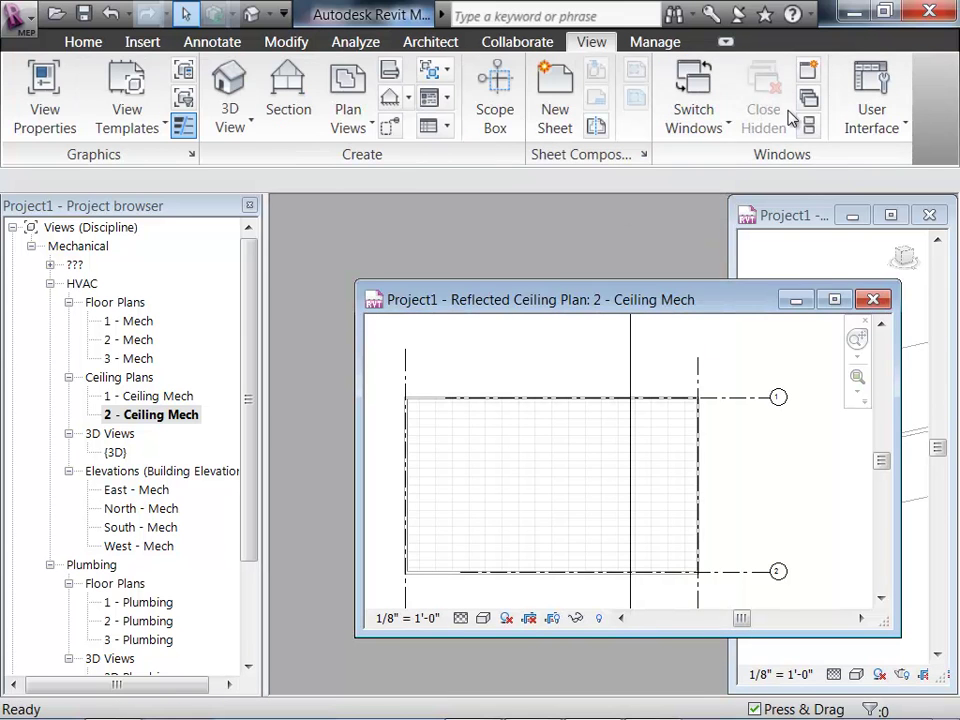
{"action": "key", "text": "w"}
{"action": "key", "text": "t"}
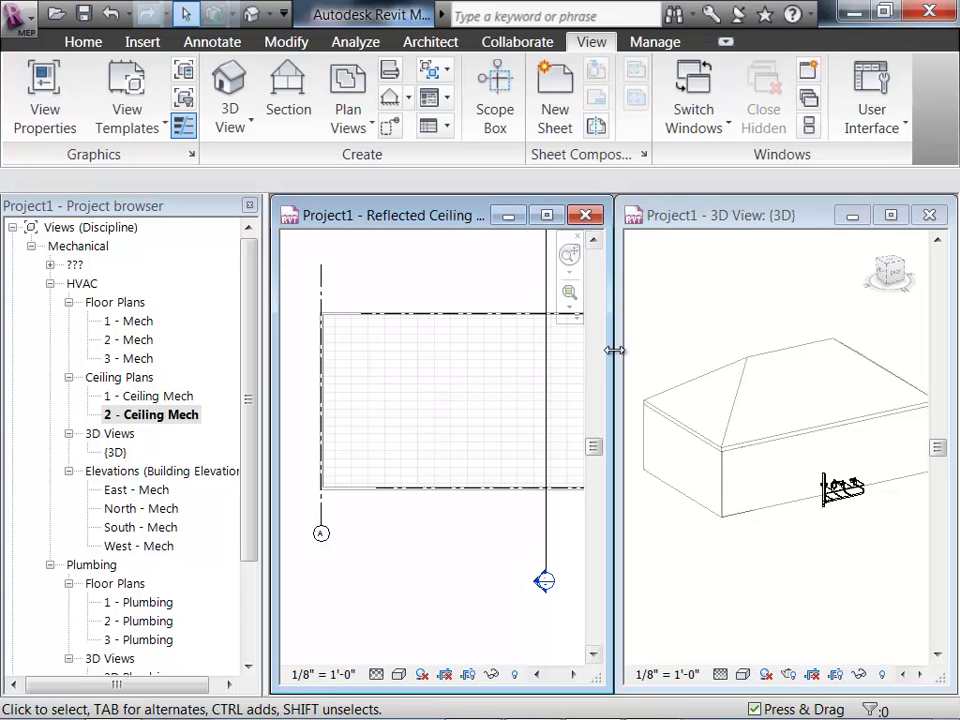
{"action": "left_click_drag", "start_coordinate": [615, 347], "coordinate": [757, 343]}
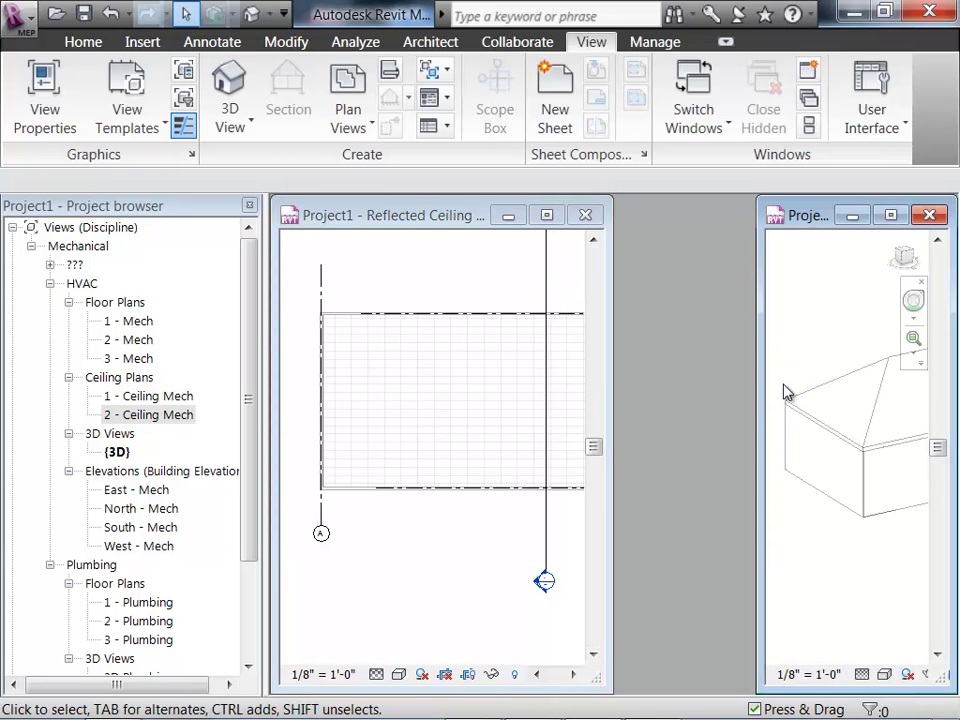
{"action": "left_click_drag", "start_coordinate": [613, 384], "coordinate": [750, 375]}
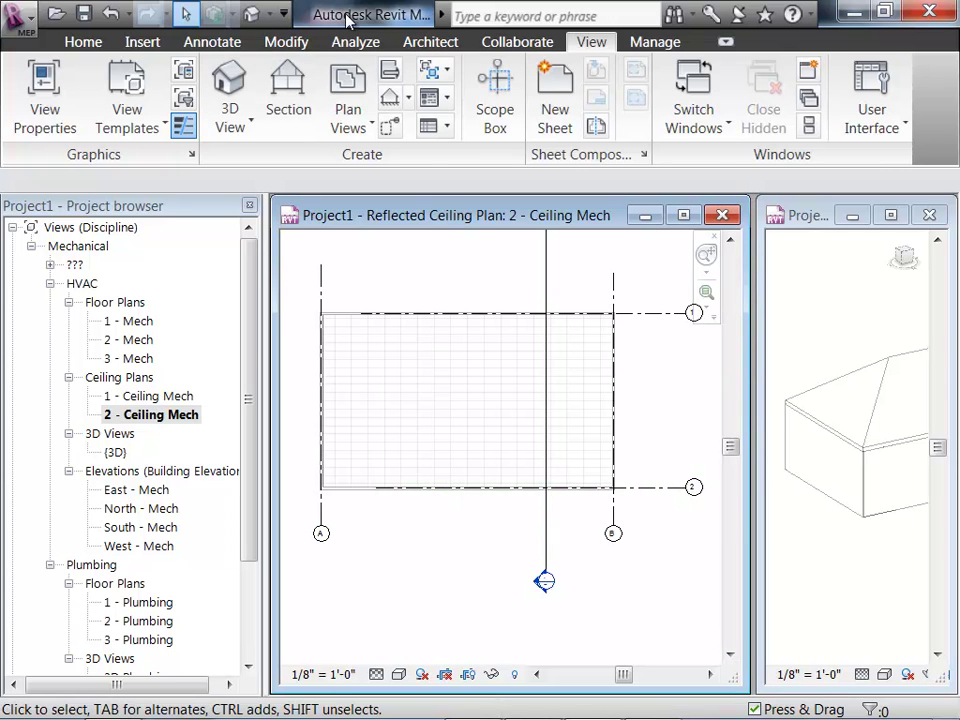
Start placing an air terminal and review the available exhaust, return and supply element types
{"action": "left_click", "coordinate": [82, 42]}
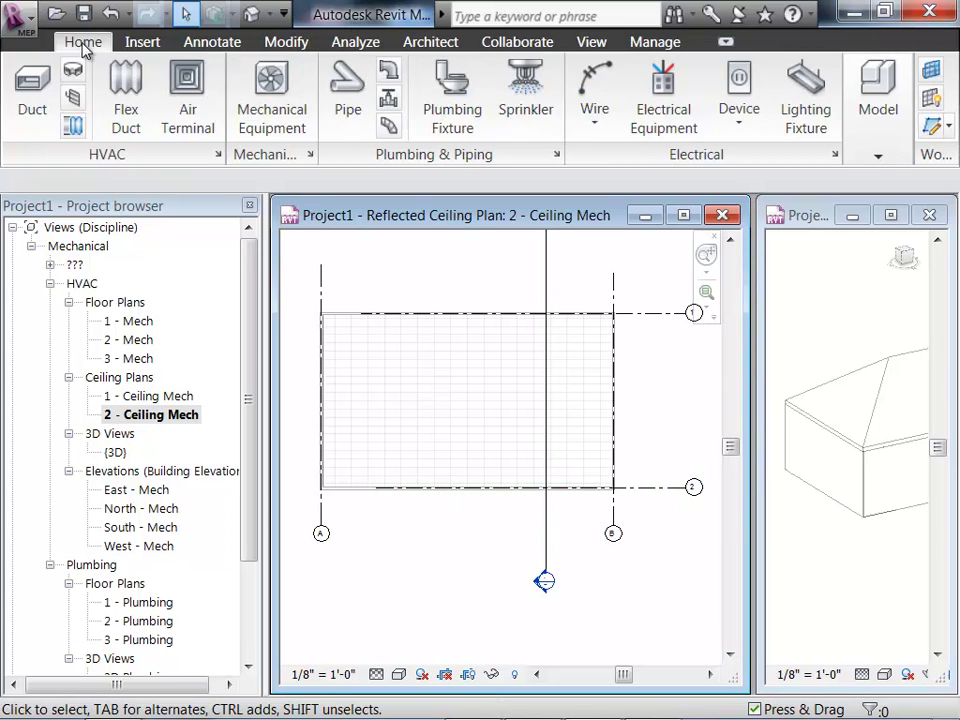
{"action": "left_click", "coordinate": [196, 120]}
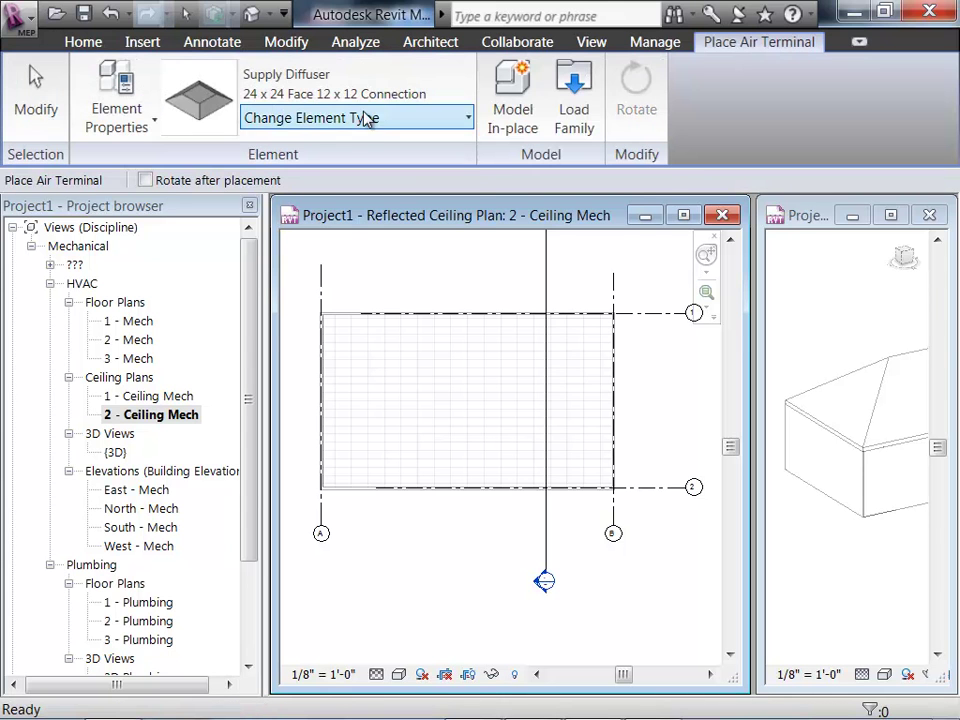
{"action": "left_click", "coordinate": [380, 118]}
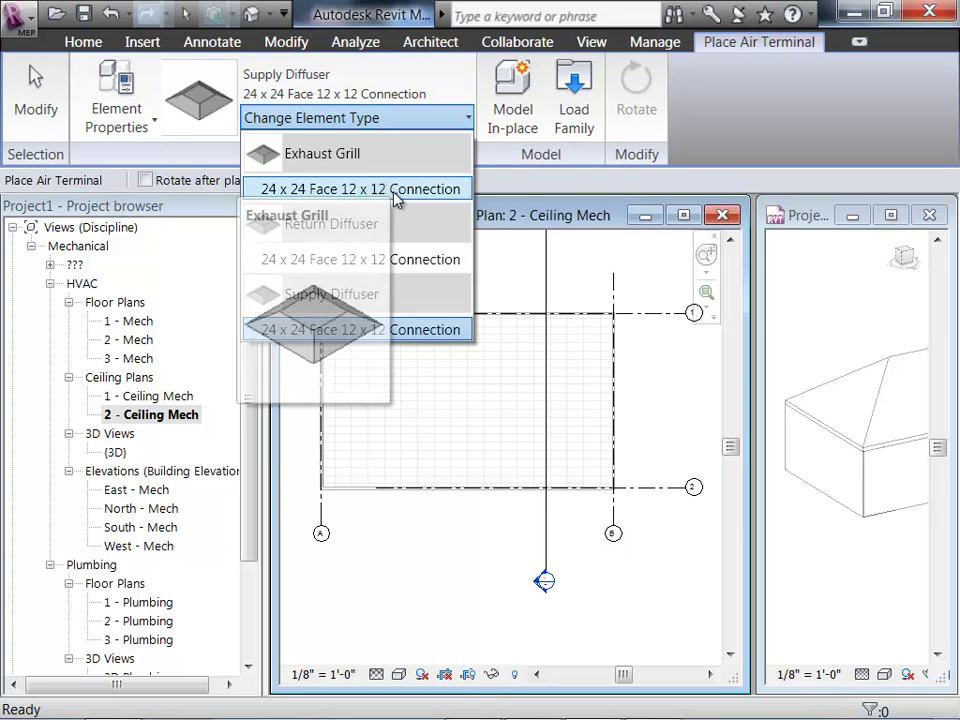
{"action": "mouse_move", "coordinate": [425, 263]}
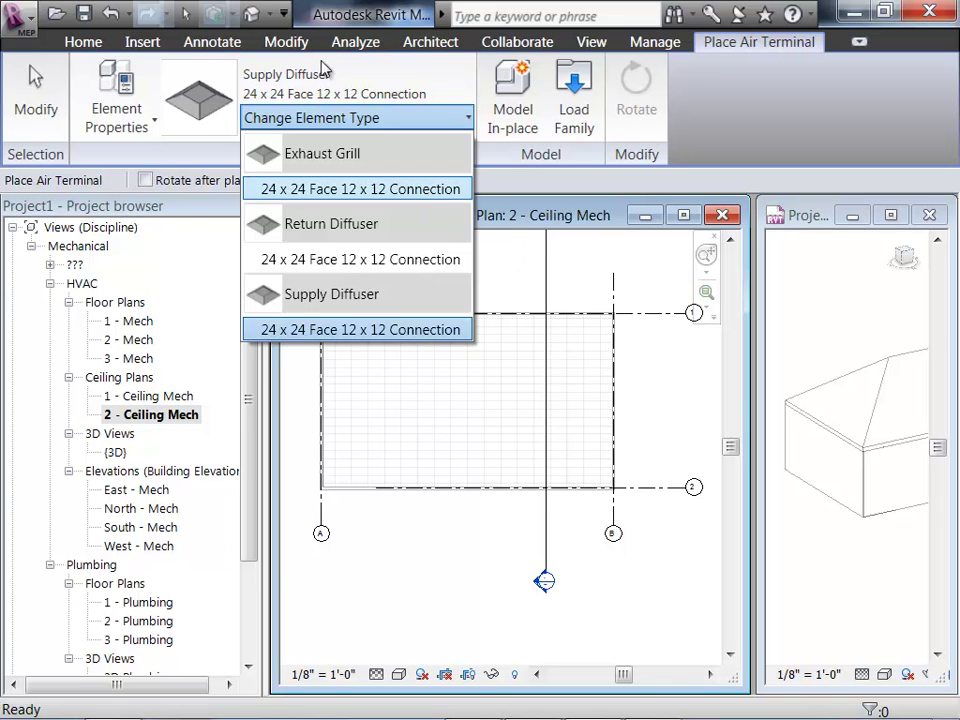
{"action": "left_click", "coordinate": [574, 88]}
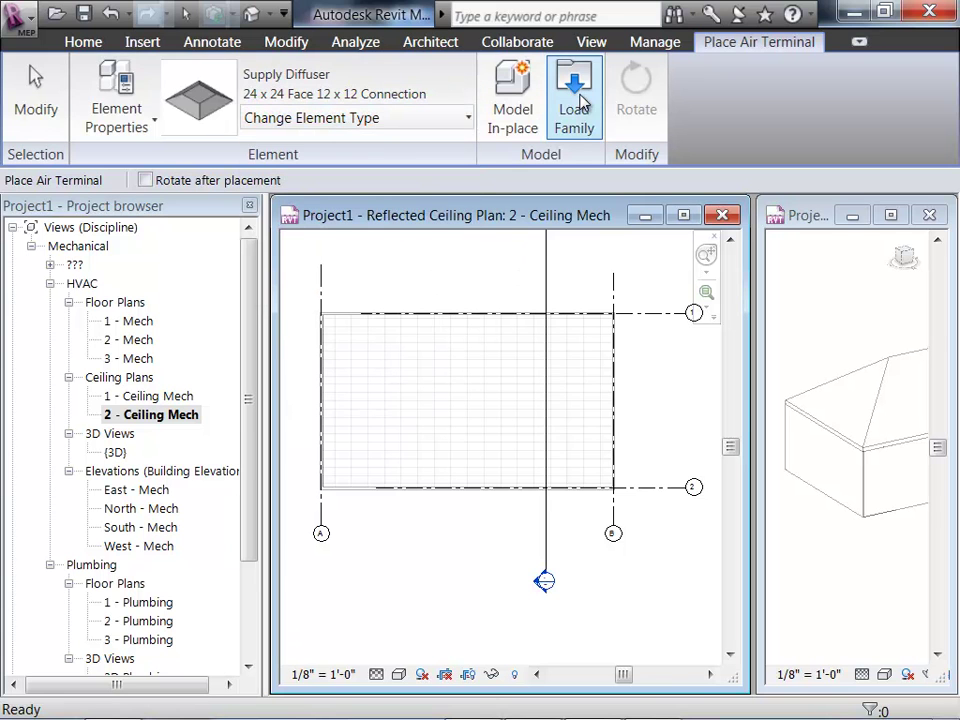
Browse the Imperial Library for a family to load, down to Mechanical Components, Air-Side Components, Air Terminals
{"action": "left_click", "coordinate": [574, 90]}
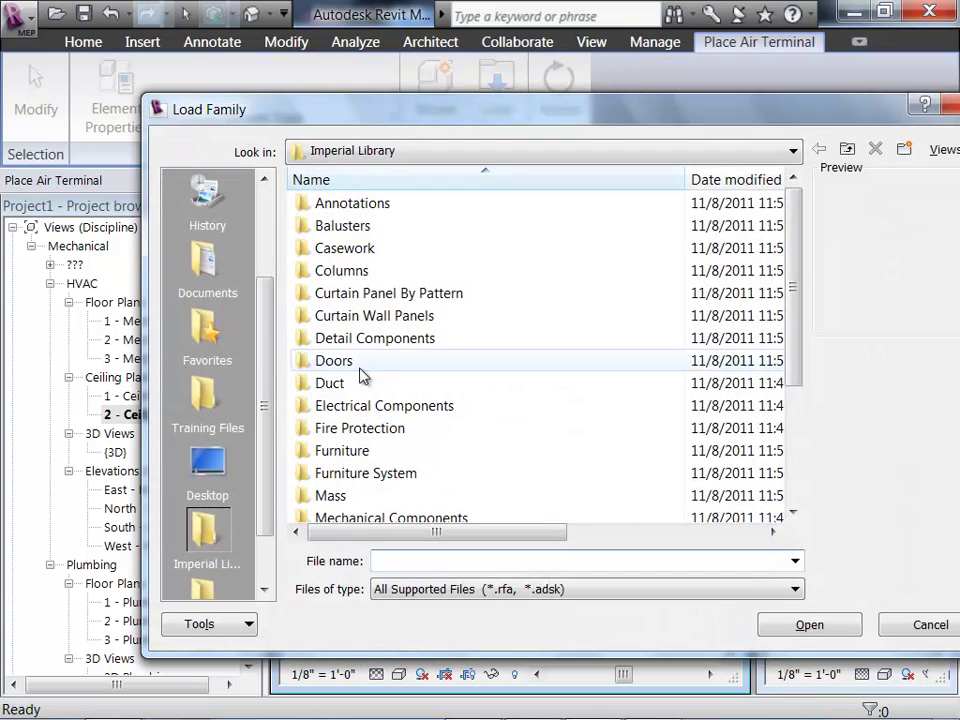
{"action": "double_click", "coordinate": [330, 518]}
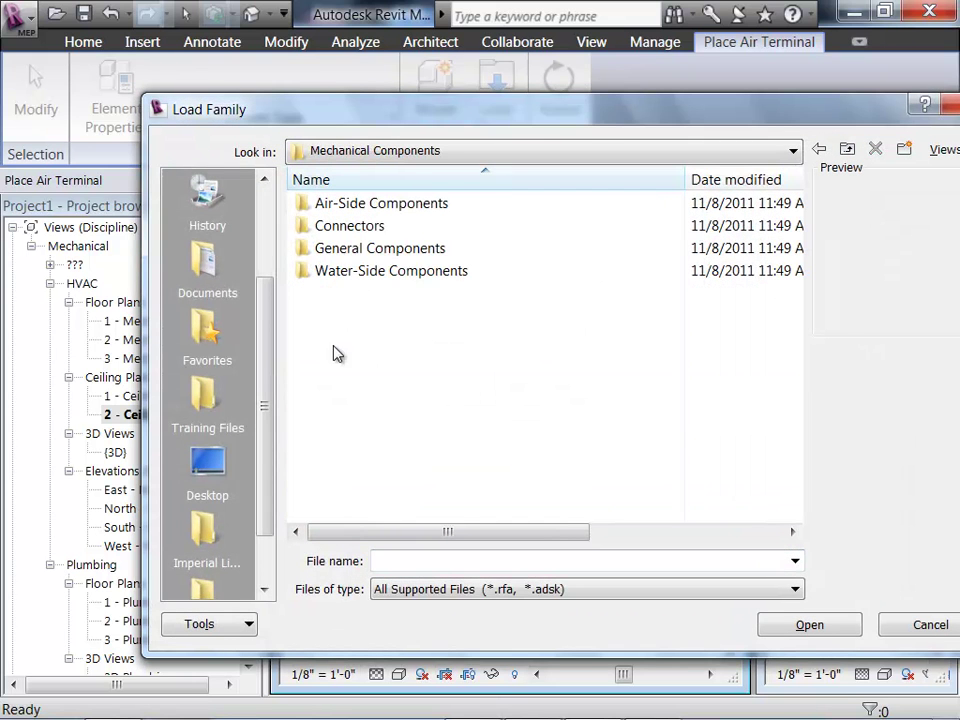
{"action": "double_click", "coordinate": [339, 210]}
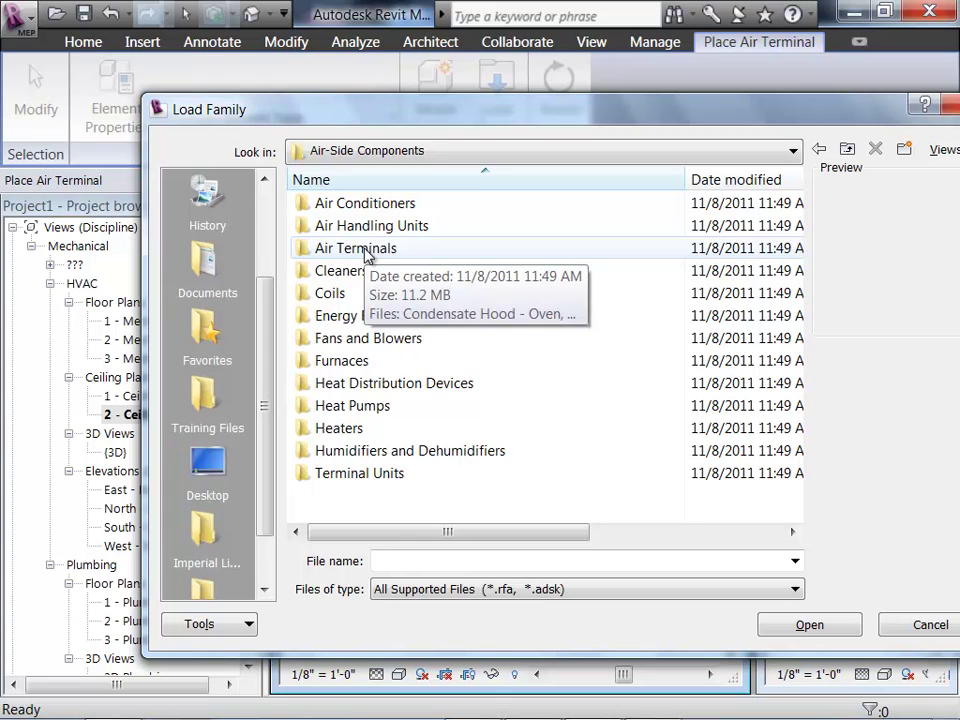
{"action": "double_click", "coordinate": [366, 256]}
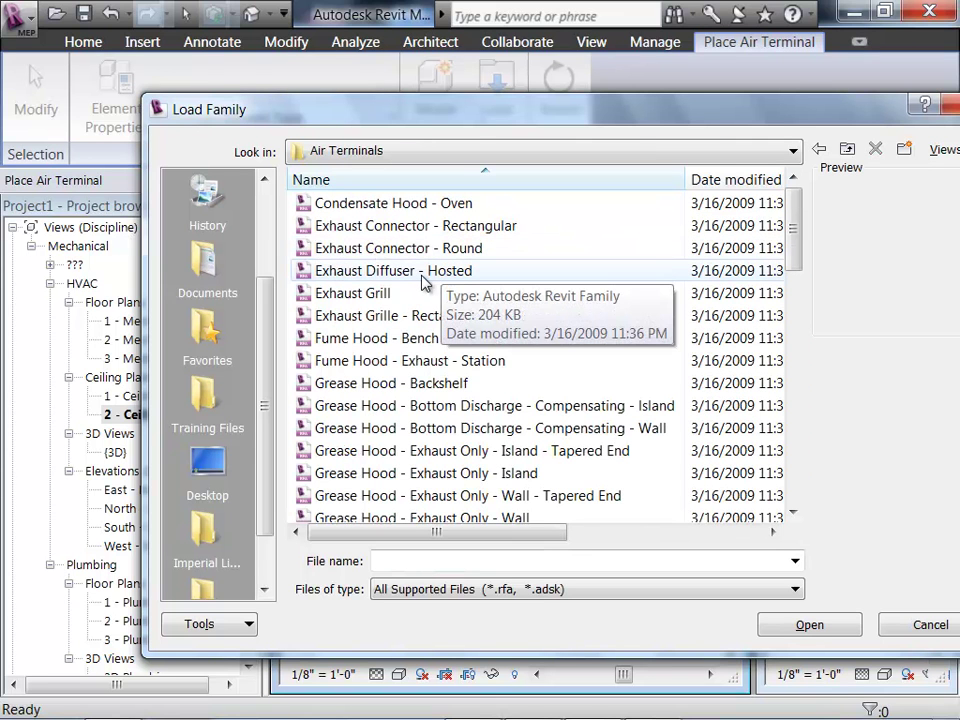
Load the Exhaust Diffuser - Hosted, Return Diffuser - Hosted and Supply Diffuser - Hosted families together
{"action": "left_click", "coordinate": [424, 272]}
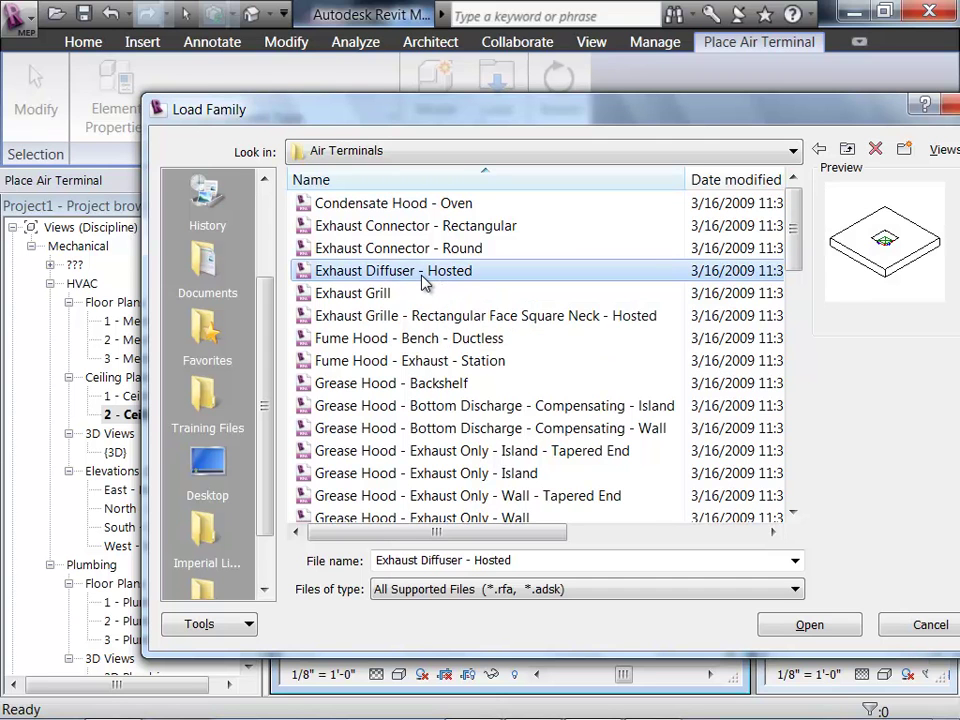
{"action": "scroll", "coordinate": [405, 280], "scroll_direction": "down", "scroll_amount": 1}
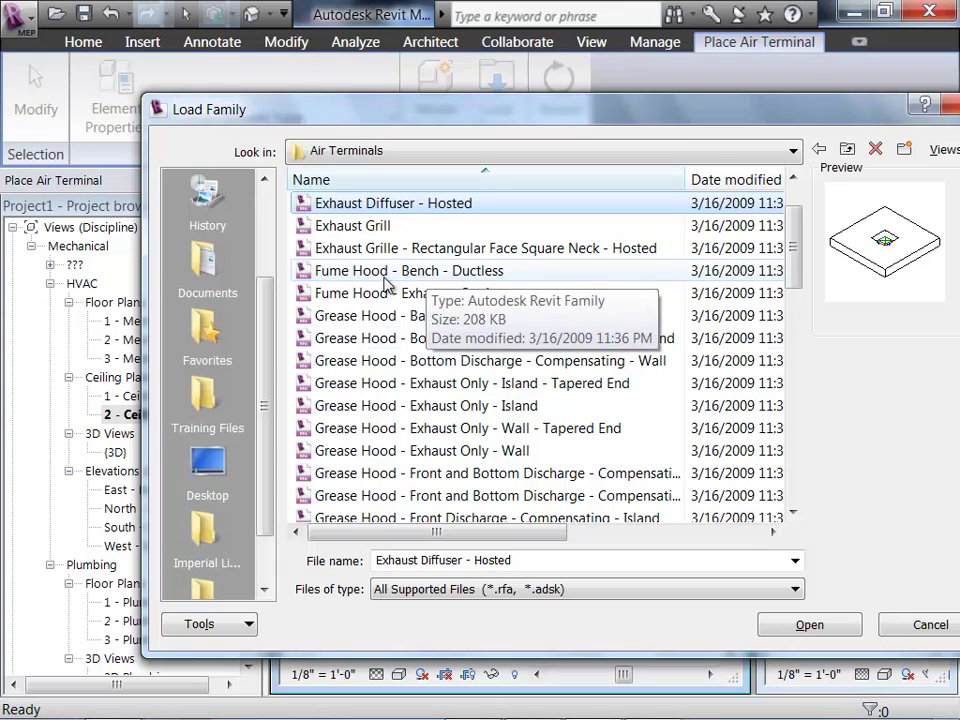
{"action": "scroll", "coordinate": [443, 425], "scroll_direction": "down", "scroll_amount": 2}
{"action": "scroll", "coordinate": [443, 427], "scroll_direction": "down", "scroll_amount": 1}
{"action": "scroll", "coordinate": [540, 386], "scroll_direction": "down", "scroll_amount": 3}
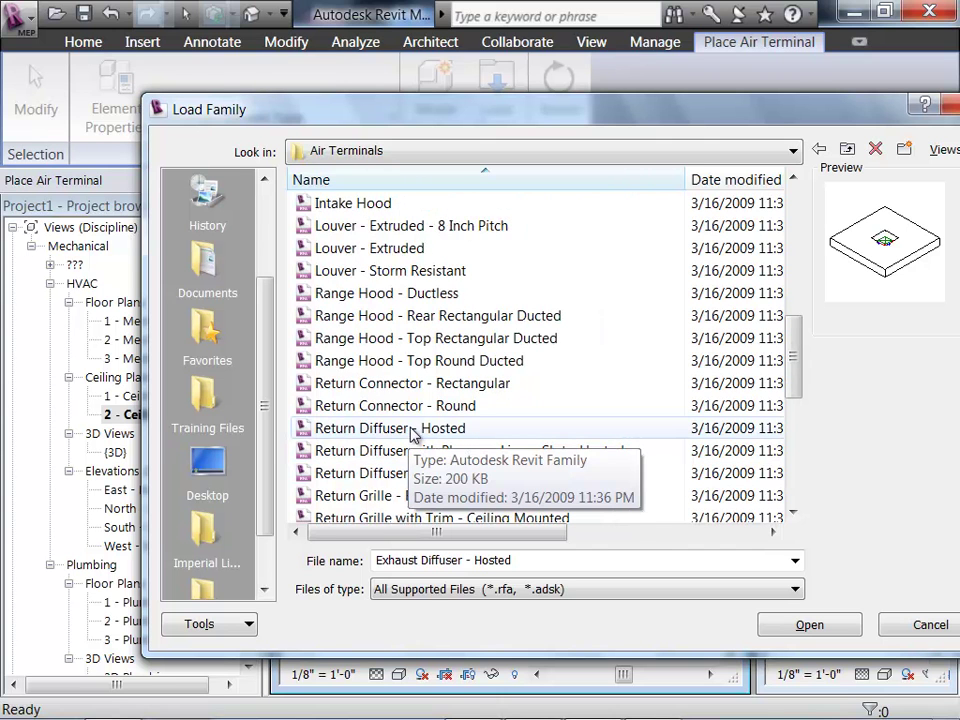
{"action": "left_click", "coordinate": [410, 428], "text": "ctrl"}
{"action": "scroll", "coordinate": [420, 432], "scroll_direction": "down", "scroll_amount": 4}
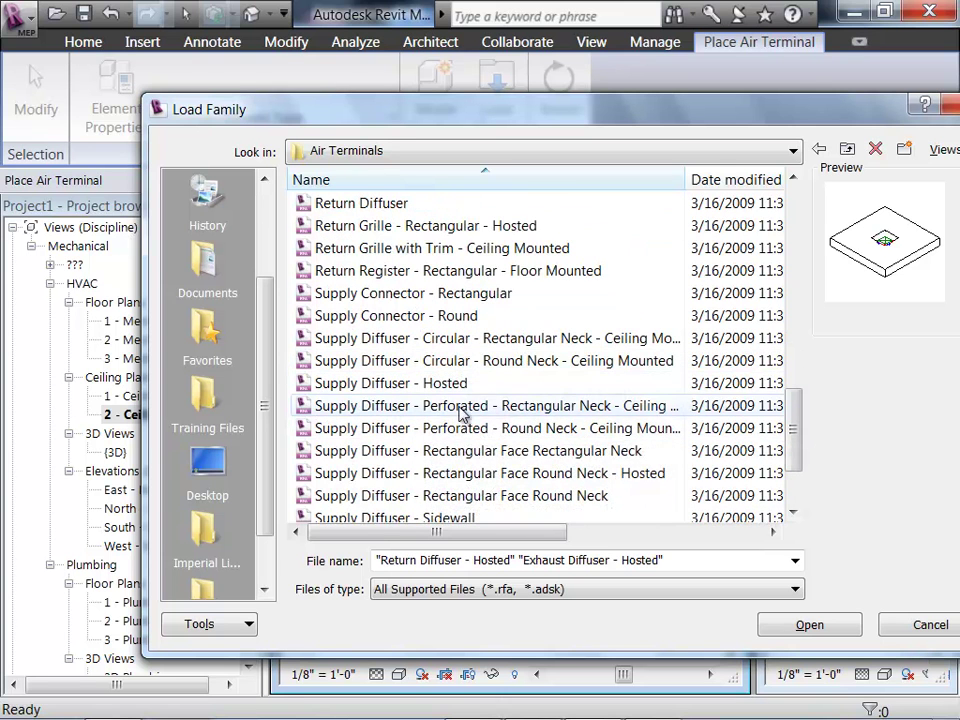
{"action": "left_click", "coordinate": [437, 386], "text": "ctrl"}
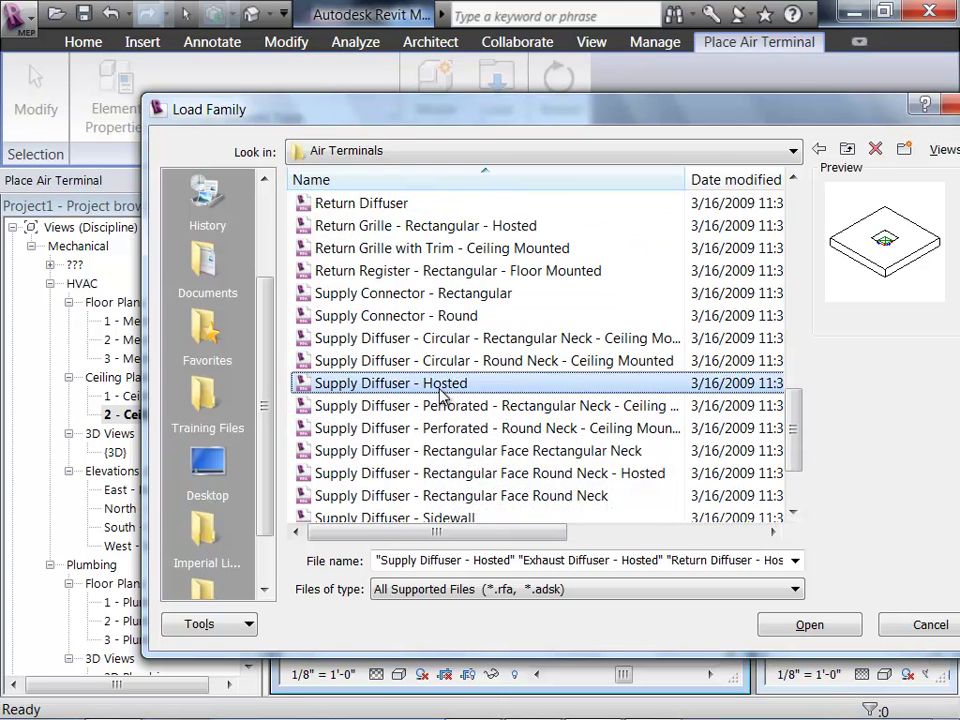
{"action": "left_click", "coordinate": [807, 625]}
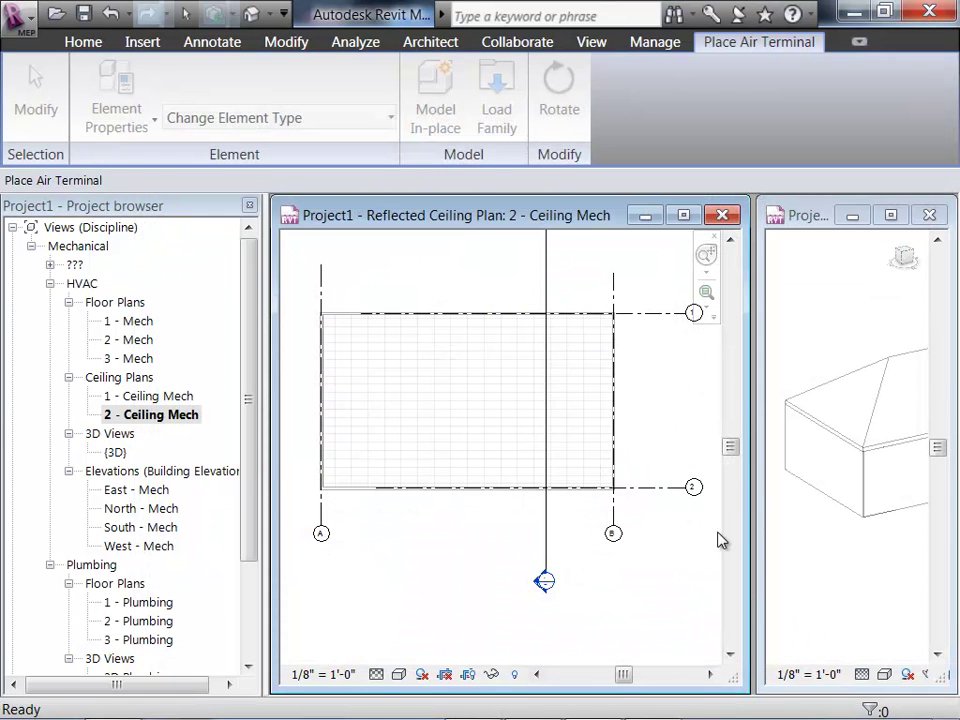
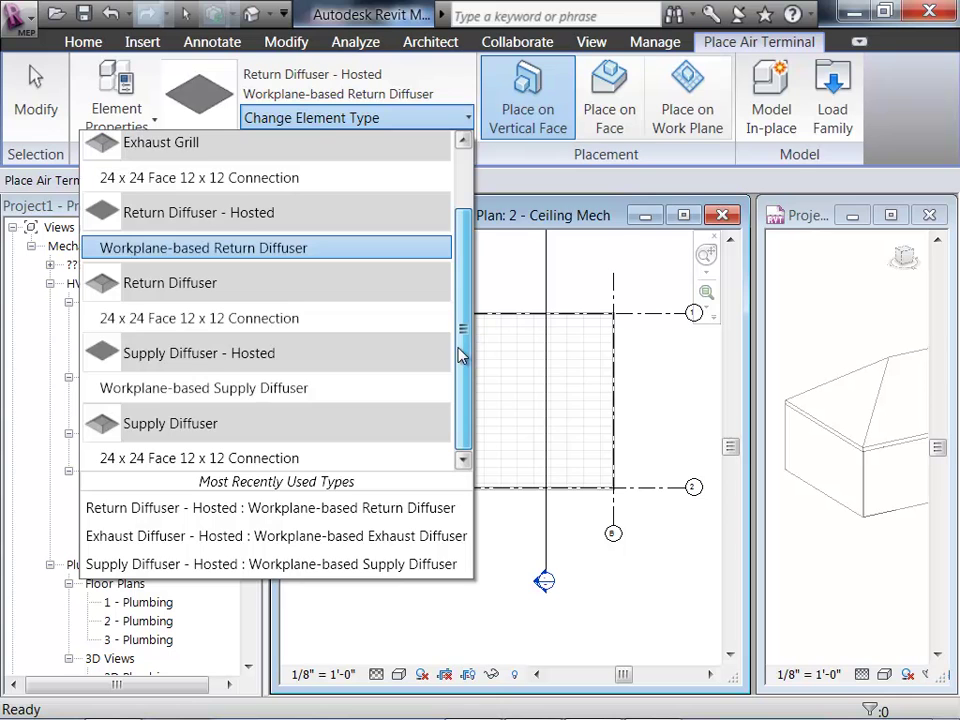
Place a Workplane-based Supply Diffuser on the ceiling face near grids A and 1, about 61' from the grid B wall and 35' from grid 2's
{"action": "left_click", "coordinate": [154, 394]}
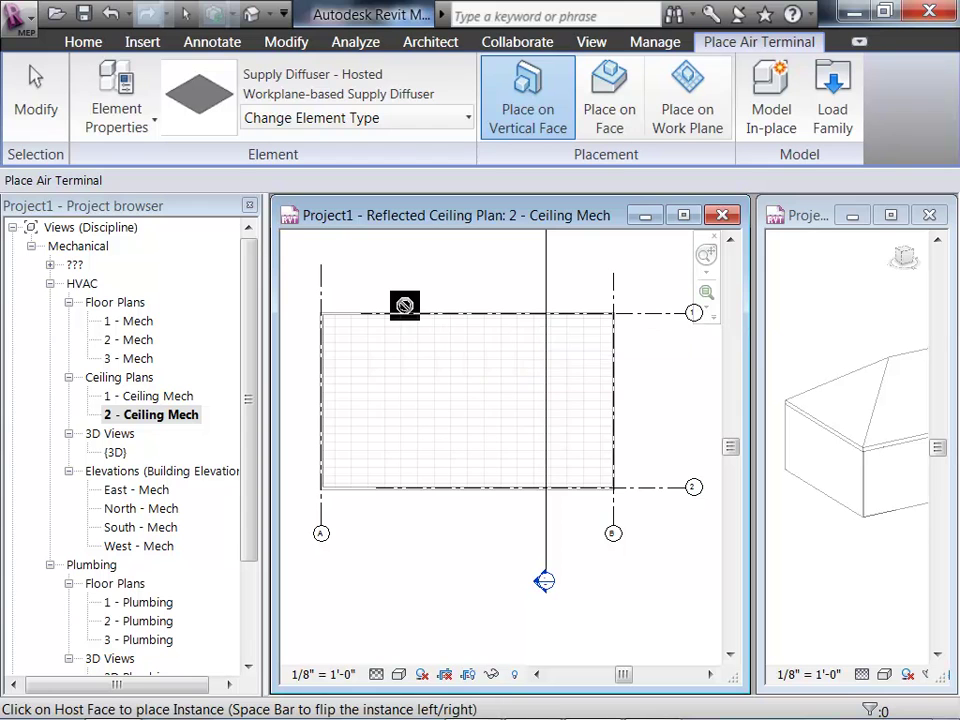
{"action": "left_click", "coordinate": [618, 110]}
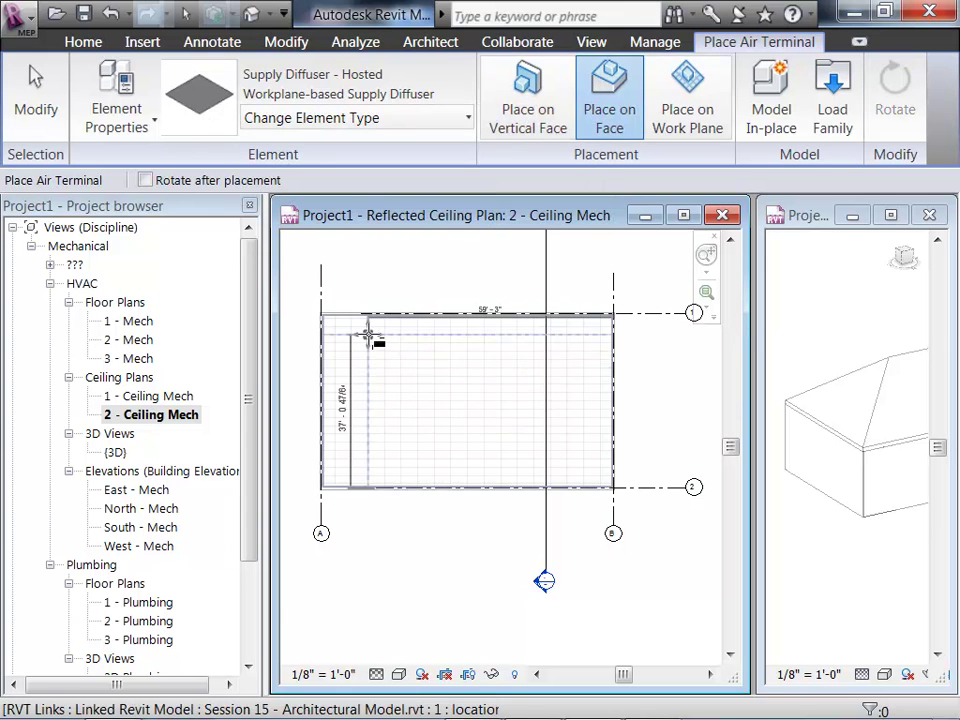
{"action": "scroll", "coordinate": [370, 333], "scroll_direction": "up", "scroll_amount": 3}
{"action": "middle_click_drag", "start_coordinate": [370, 333], "coordinate": [435, 306]}
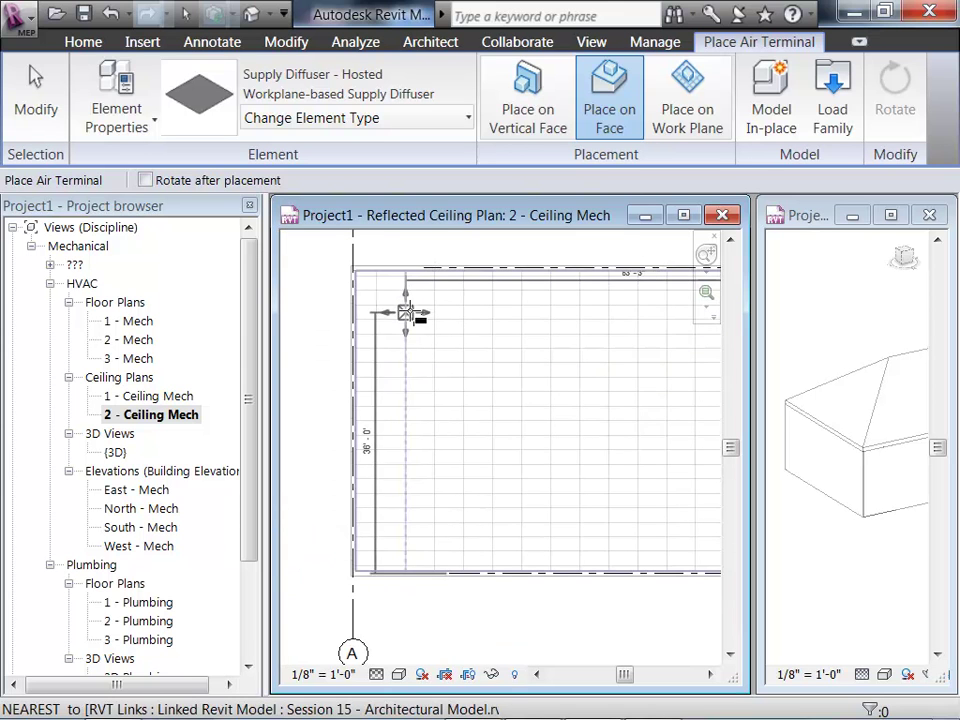
{"action": "left_click", "coordinate": [424, 318]}
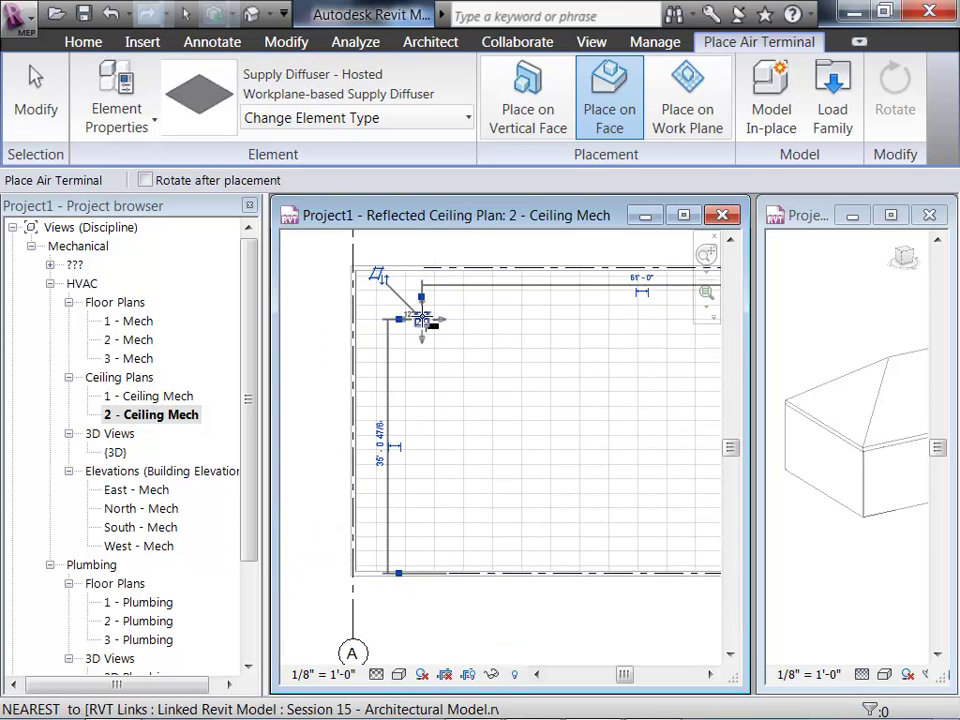
Place two more Workplane-based Supply Diffusers on the ceiling face in line with the first, one near mid-length and one near grid B
{"action": "scroll", "coordinate": [424, 320], "scroll_direction": "down", "scroll_amount": 2}
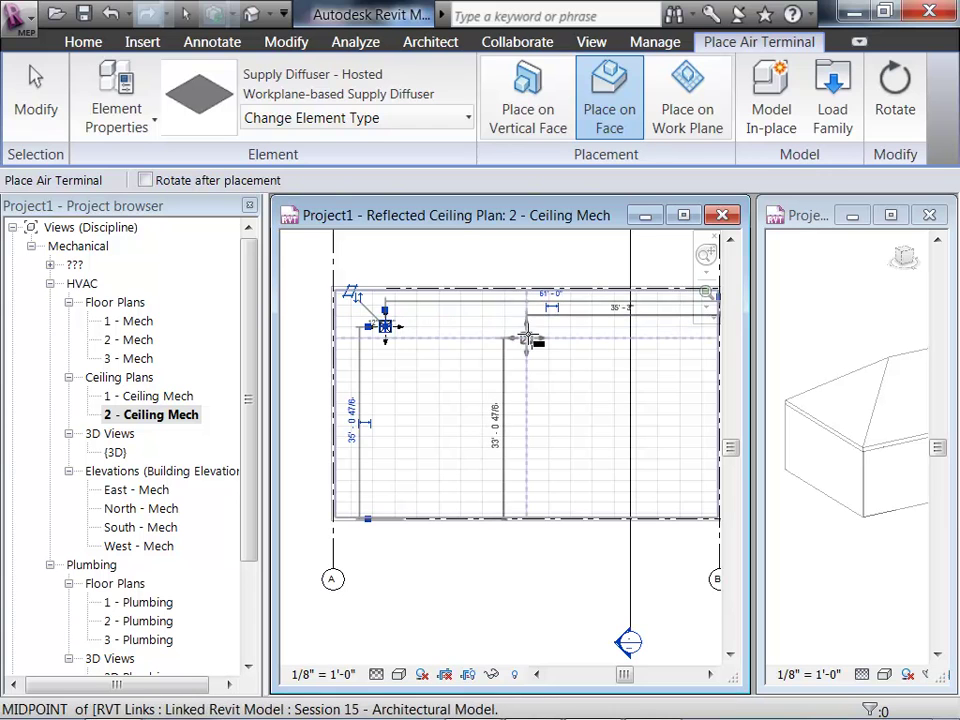
{"action": "left_click", "coordinate": [519, 327]}
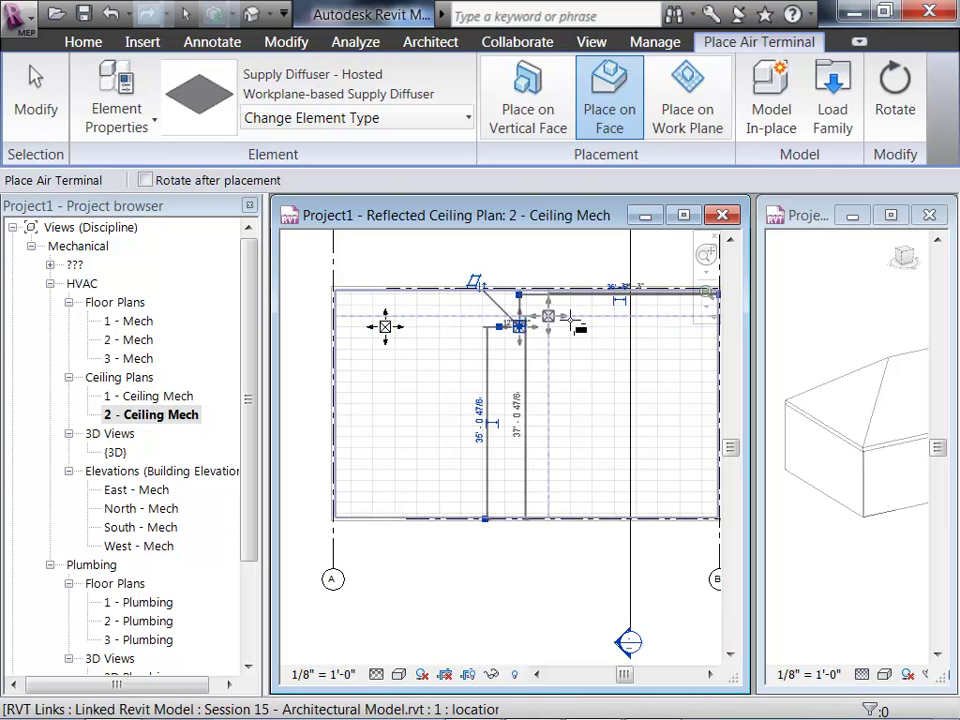
{"action": "left_click", "coordinate": [651, 328]}
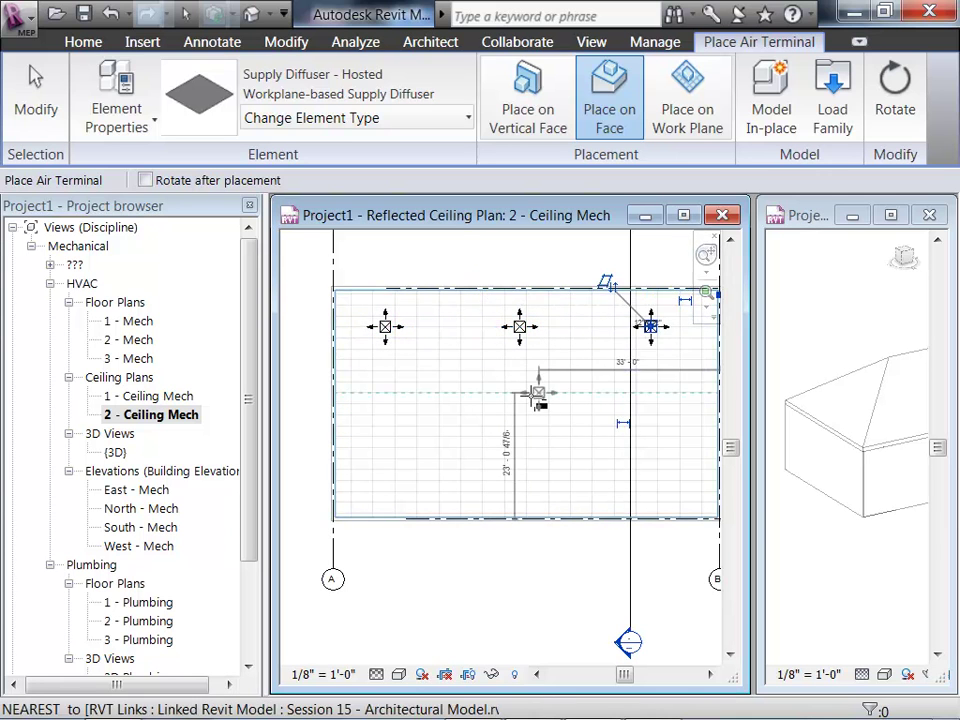
{"action": "scroll", "coordinate": [530, 390], "scroll_direction": "down", "scroll_amount": 2}
{"action": "middle_click_drag", "start_coordinate": [524, 385], "coordinate": [515, 450]}
{"action": "scroll", "coordinate": [513, 343], "scroll_direction": "up", "scroll_amount": 2}
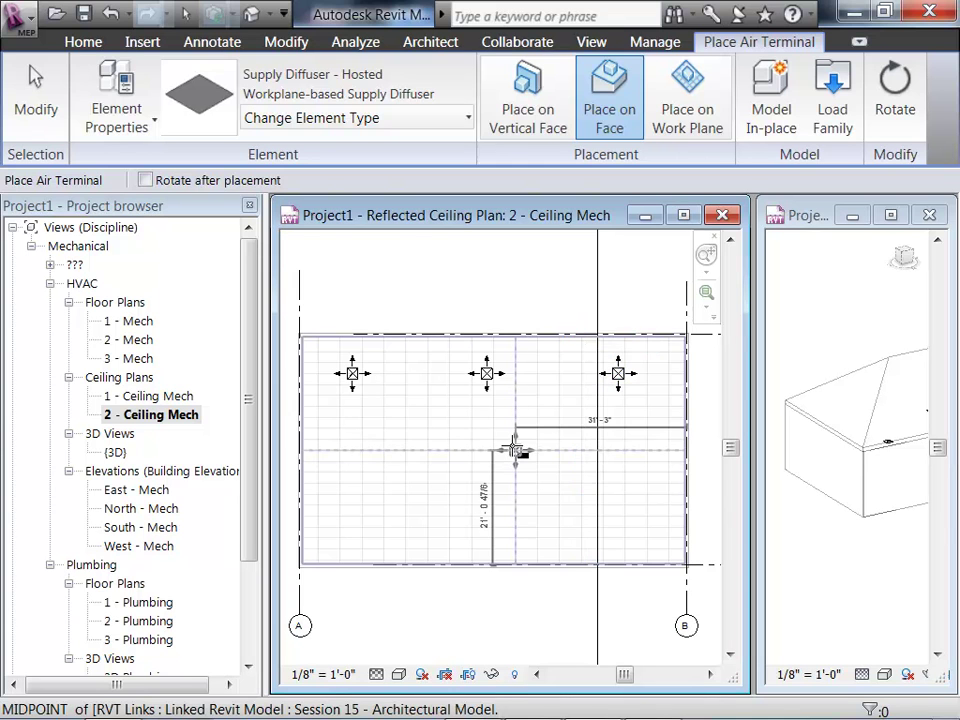
{"action": "key", "text": "Escape"}
{"action": "key", "text": "Escape"}
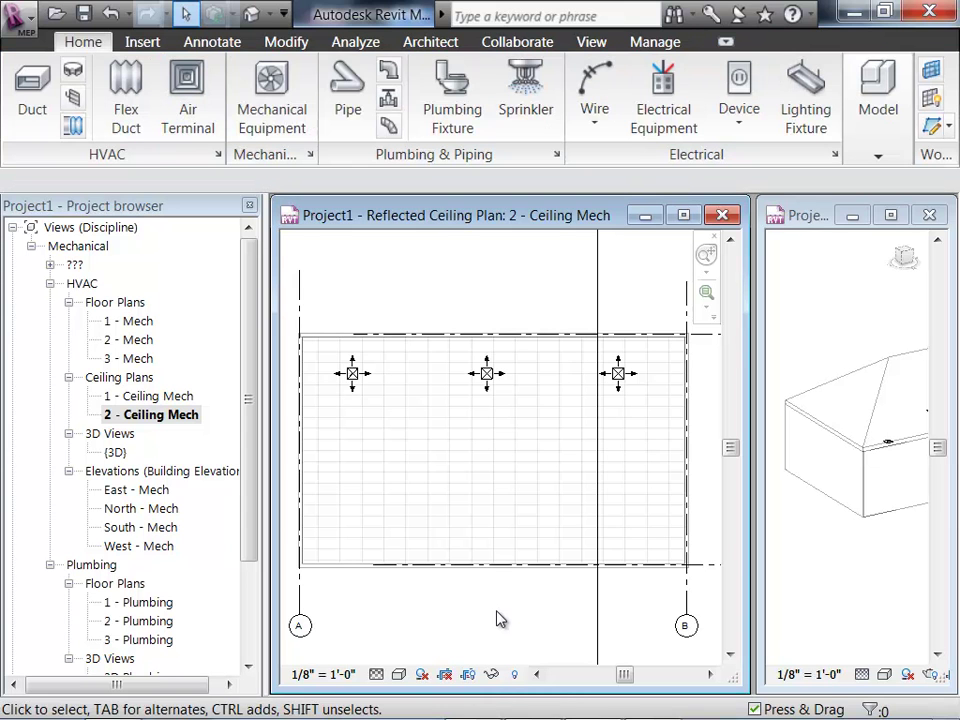
Inspect the placed supply diffusers in the 3D view
{"action": "left_click", "coordinate": [830, 558]}
{"action": "scroll", "coordinate": [880, 565], "scroll_direction": "up", "scroll_amount": 5}
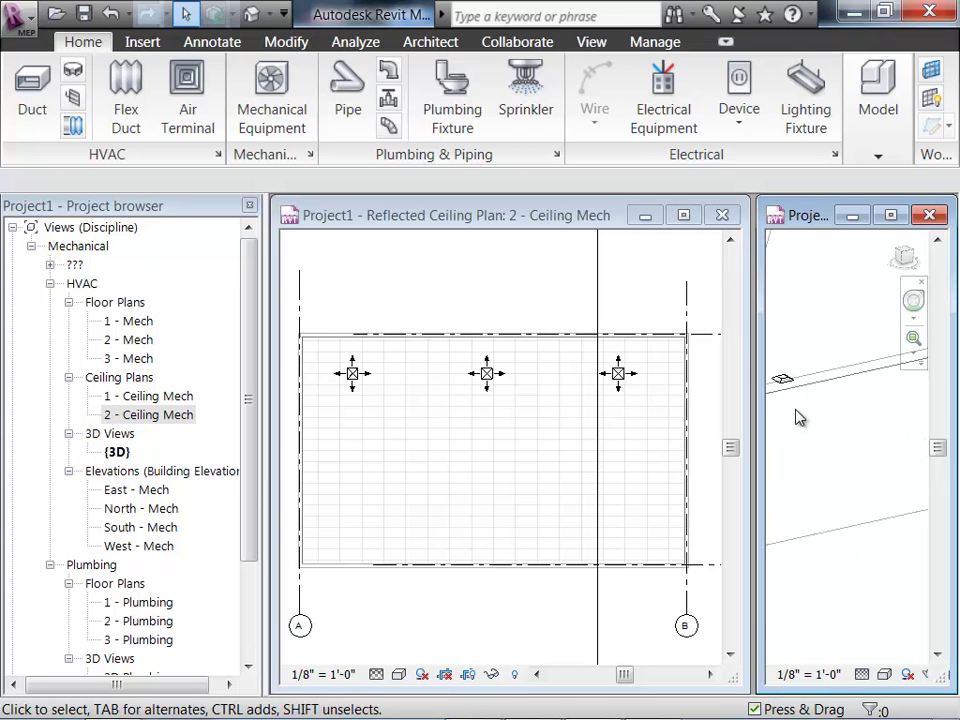
{"action": "scroll", "coordinate": [834, 433], "scroll_direction": "down", "scroll_amount": 4}
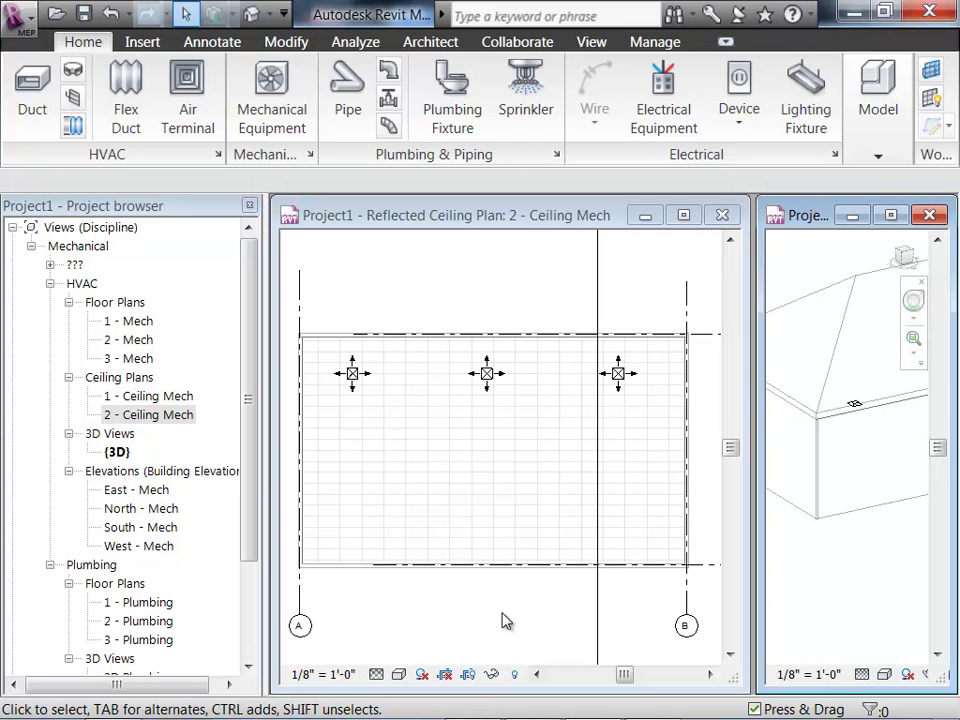
Open the view of the section crossing the ceiling plan, examine the supply diffuser's height at the ceiling, and close that view
{"action": "scroll", "coordinate": [514, 602], "scroll_direction": "down", "scroll_amount": 3}
{"action": "middle_click_drag", "start_coordinate": [514, 602], "coordinate": [528, 582]}
{"action": "scroll", "coordinate": [534, 588], "scroll_direction": "up", "scroll_amount": 2}
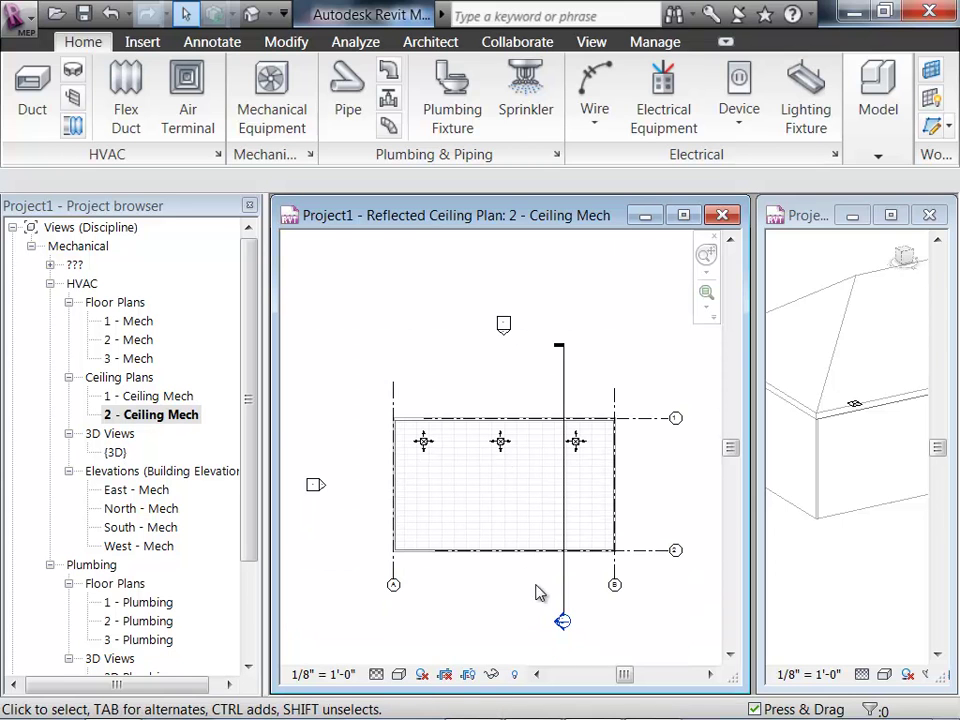
{"action": "scroll", "coordinate": [565, 645], "scroll_direction": "up", "scroll_amount": 3}
{"action": "scroll", "coordinate": [558, 632], "scroll_direction": "up", "scroll_amount": 2}
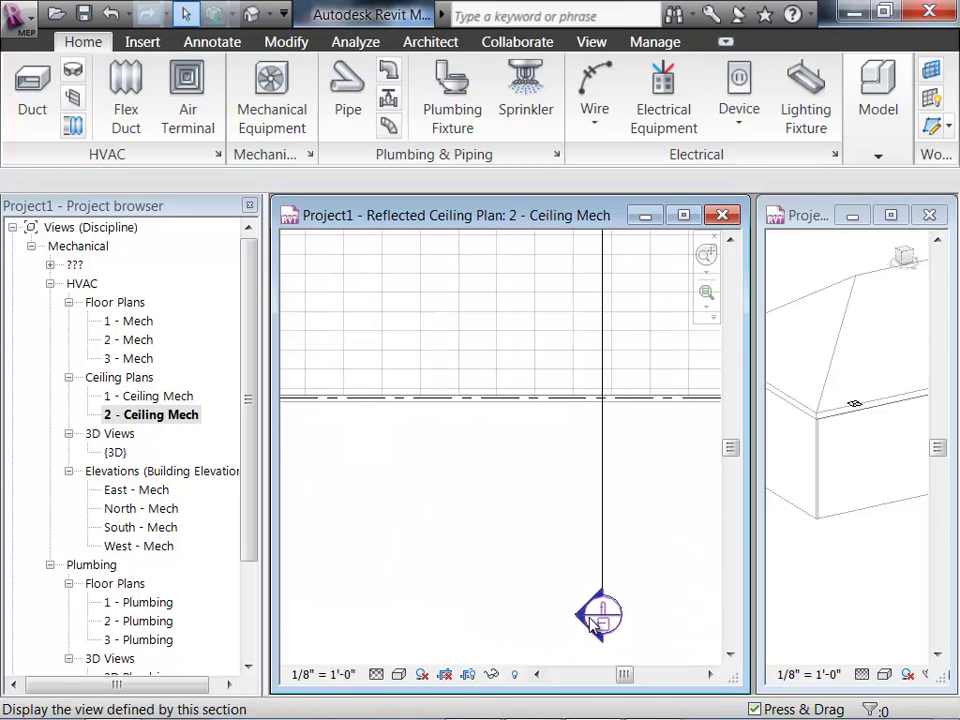
{"action": "double_click", "coordinate": [587, 618]}
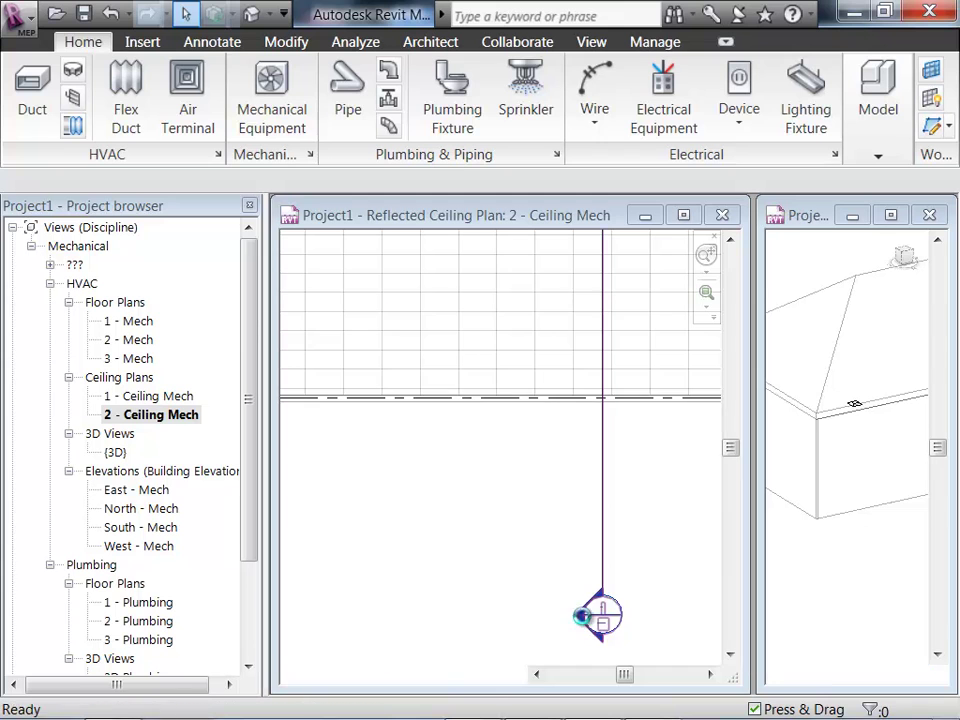
{"action": "scroll", "coordinate": [672, 481], "scroll_direction": "up", "scroll_amount": 4}
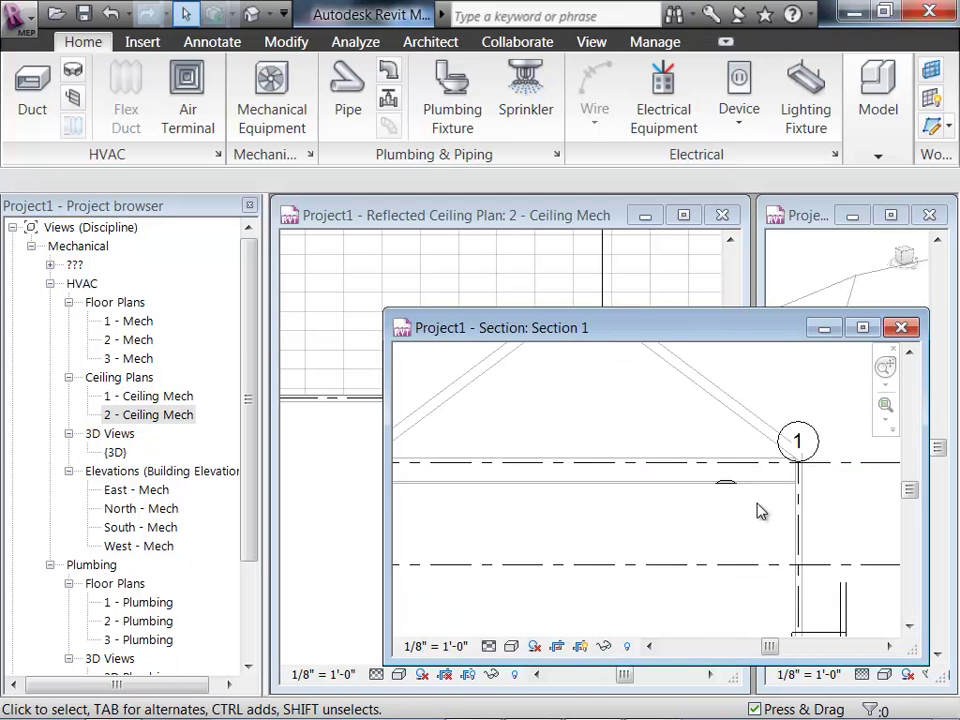
{"action": "scroll", "coordinate": [703, 461], "scroll_direction": "up", "scroll_amount": 1}
{"action": "scroll", "coordinate": [681, 473], "scroll_direction": "down", "scroll_amount": 4}
{"action": "middle_click_drag", "start_coordinate": [671, 510], "coordinate": [652, 490]}
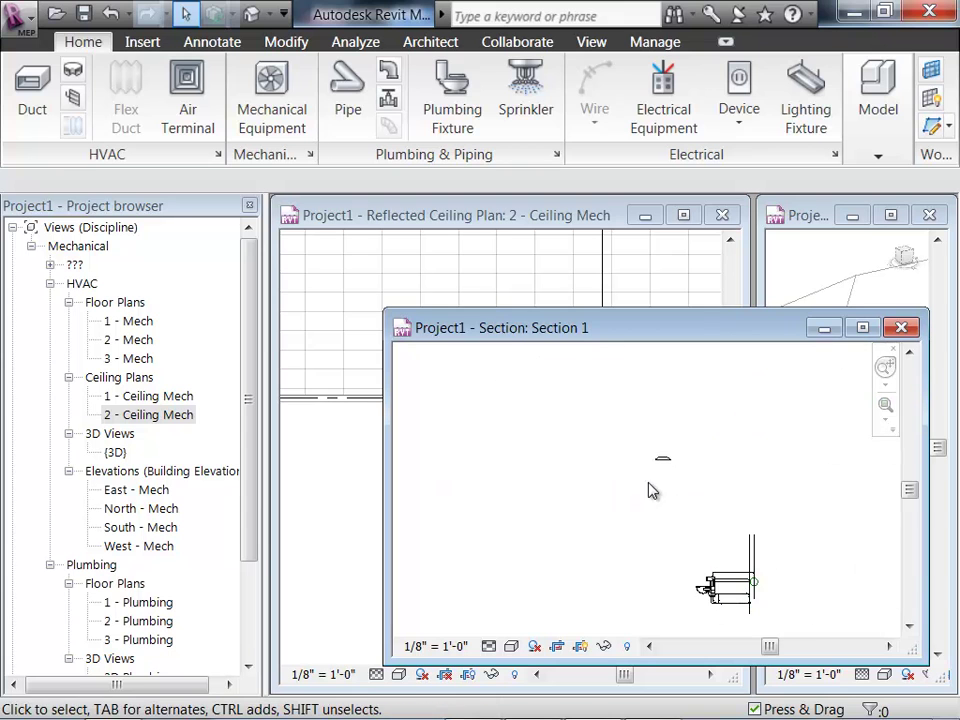
{"action": "left_click", "coordinate": [901, 327]}
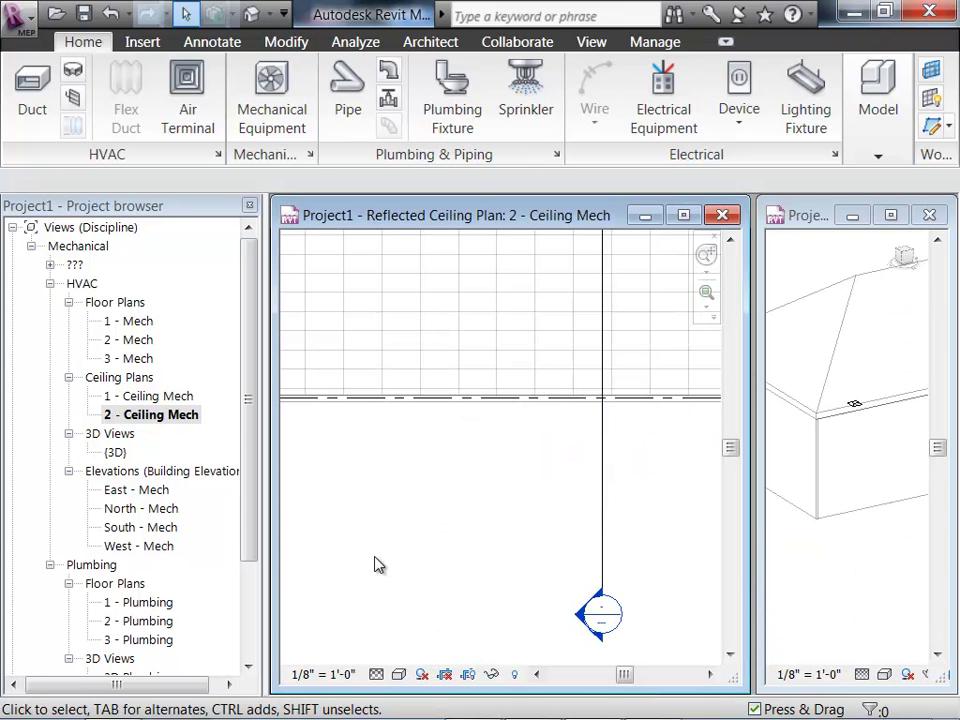
Place a Workplane-based Return Diffuser on the ceiling face, aligned with the first supply diffuser, about 9'-6" from grid A and 10' from grid 2
{"action": "middle_click_drag", "start_coordinate": [516, 525], "coordinate": [476, 559]}
{"action": "scroll", "coordinate": [500, 535], "scroll_direction": "down", "scroll_amount": 3}
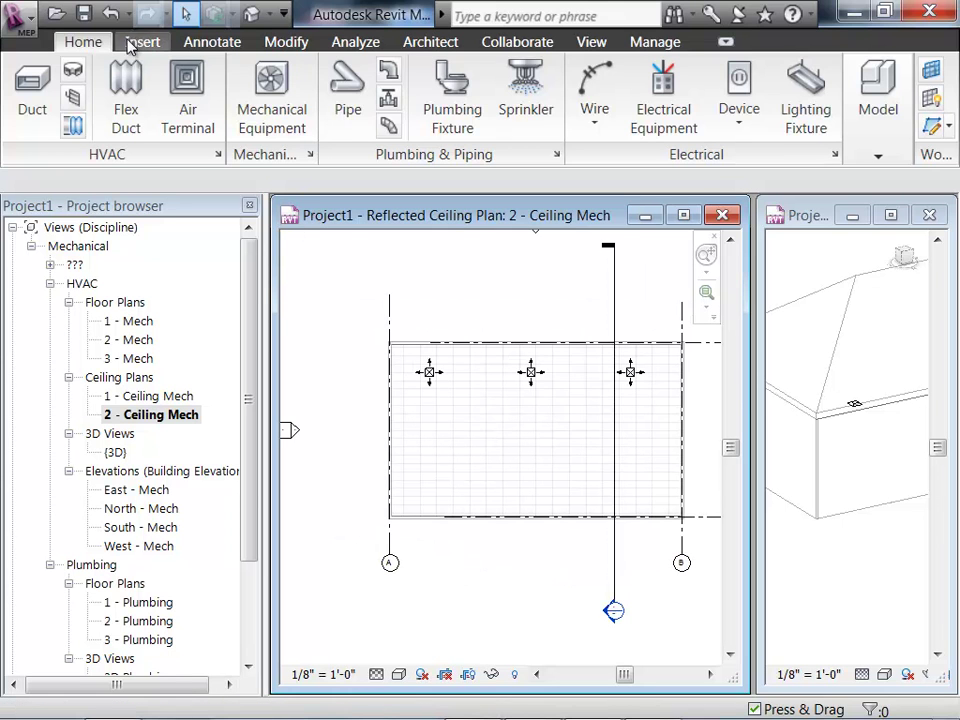
{"action": "left_click", "coordinate": [187, 100]}
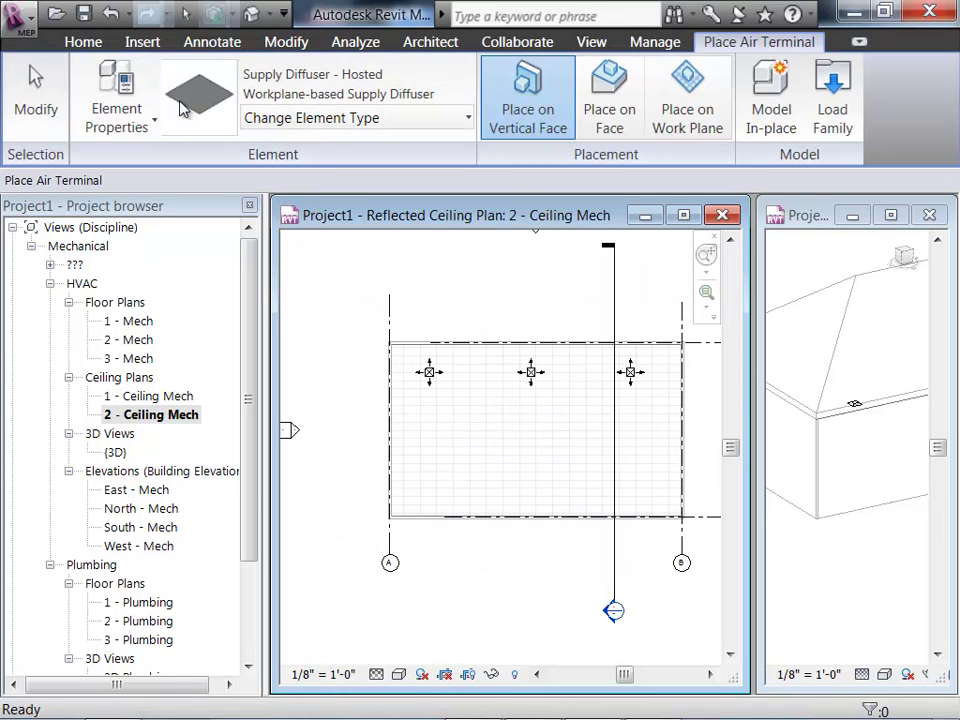
{"action": "left_click", "coordinate": [388, 132]}
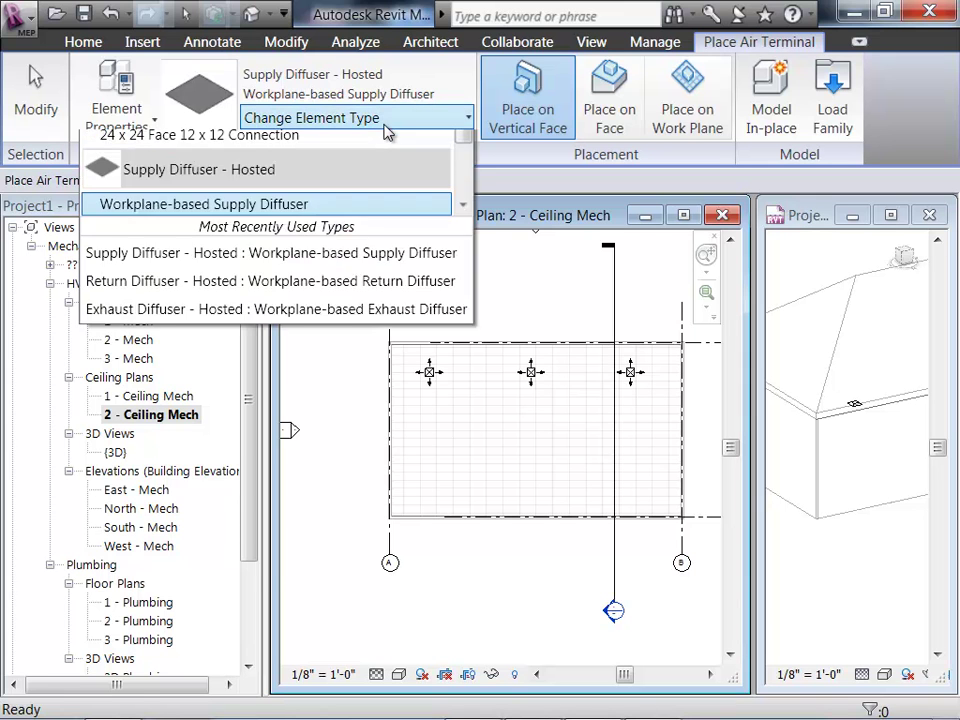
{"action": "scroll", "coordinate": [465, 318], "scroll_direction": "down", "scroll_amount": 2}
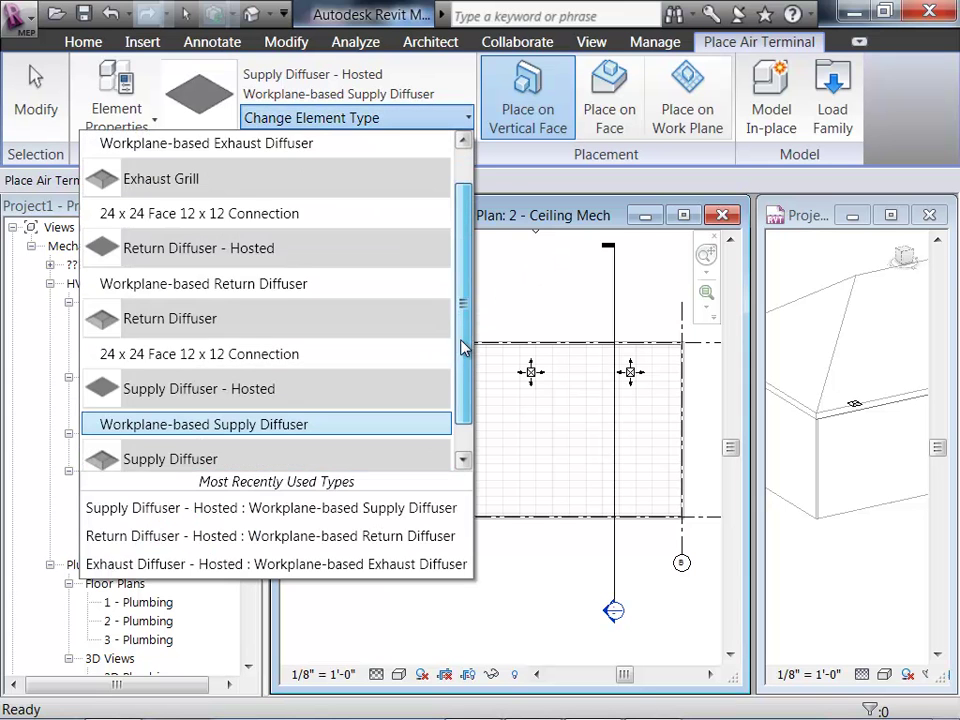
{"action": "scroll", "coordinate": [452, 330], "scroll_direction": "up", "scroll_amount": 2}
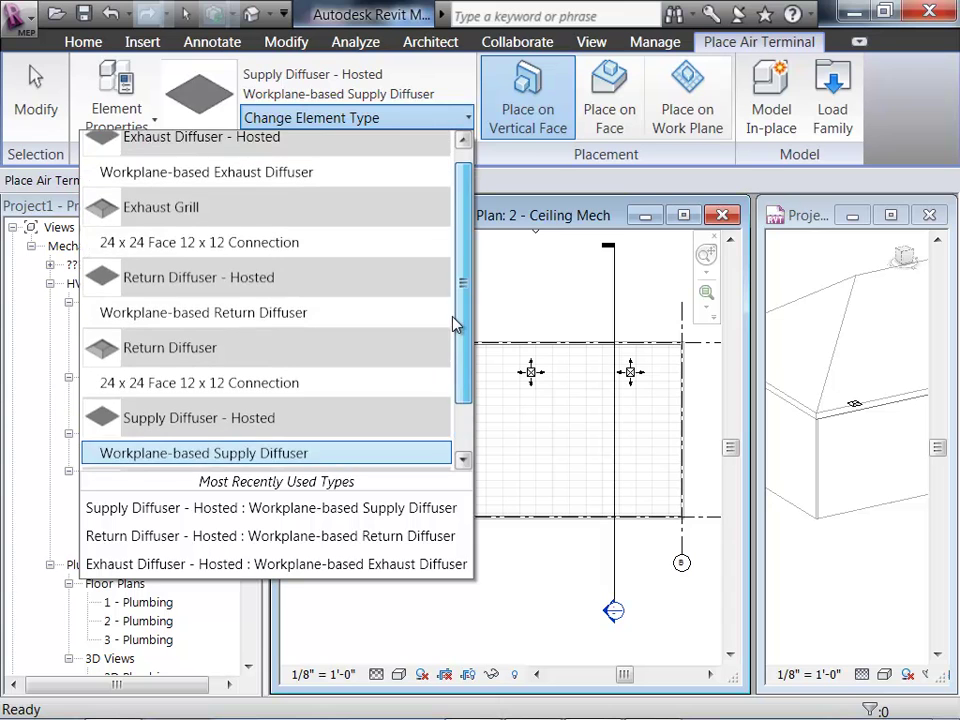
{"action": "left_click", "coordinate": [186, 334]}
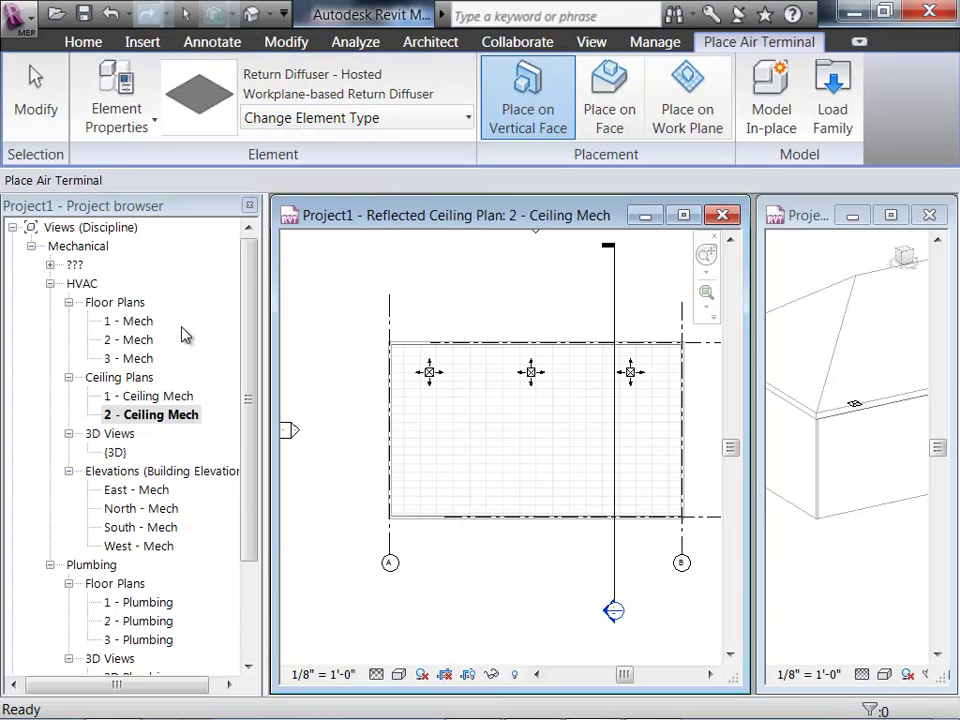
{"action": "left_click", "coordinate": [619, 111]}
{"action": "scroll", "coordinate": [433, 500], "scroll_direction": "up", "scroll_amount": 3}
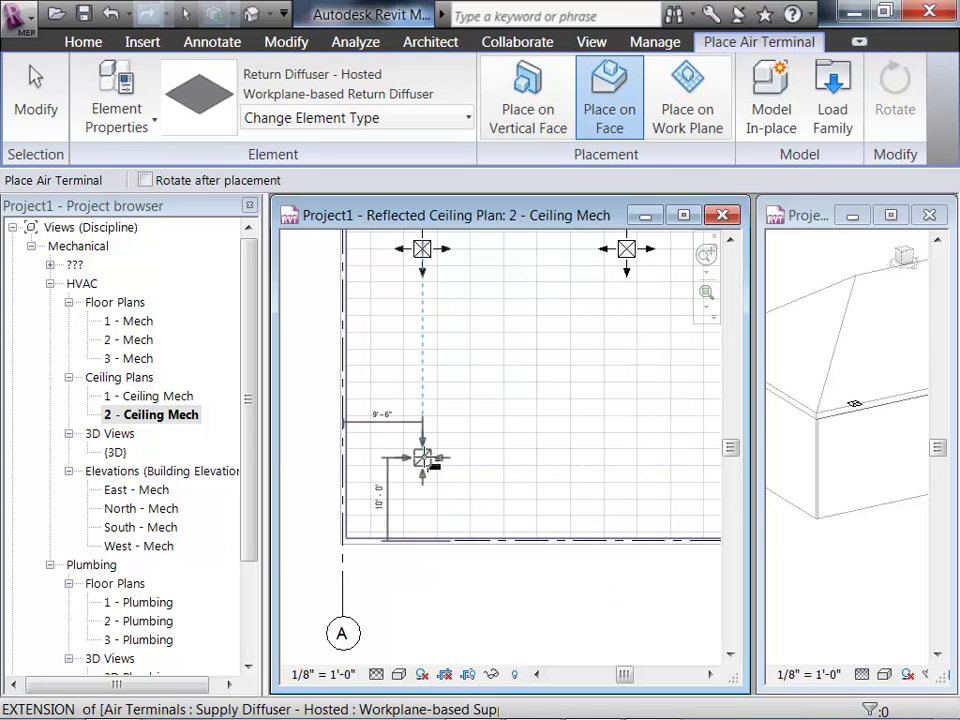
{"action": "left_click", "coordinate": [424, 459]}
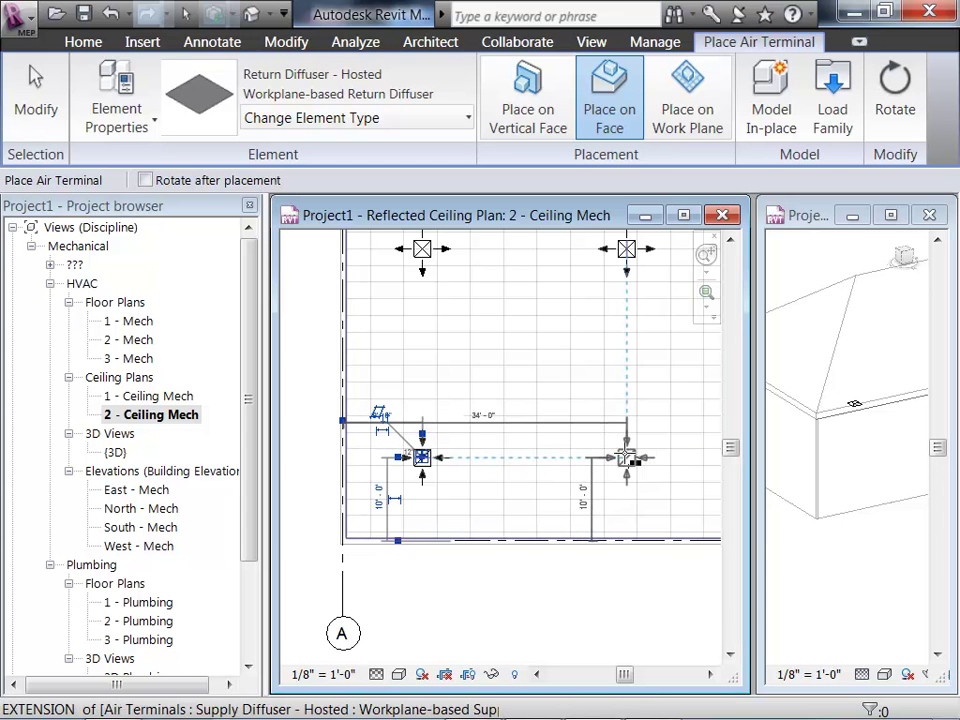
Place two more return diffusers on the ceiling: about 34' from grid A and 11' from grid 2, and 13'-6" from grid B and 12' from grid 2
{"action": "left_click", "coordinate": [627, 452]}
{"action": "scroll", "coordinate": [610, 450], "scroll_direction": "down", "scroll_amount": 2}
{"action": "middle_click_drag", "start_coordinate": [591, 446], "coordinate": [567, 420]}
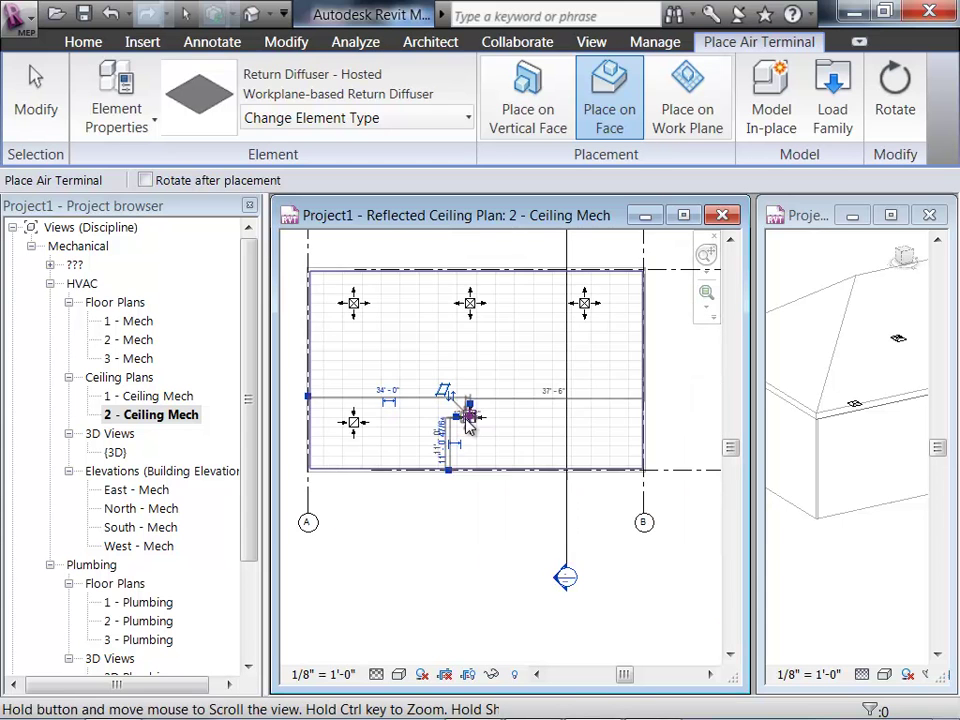
{"action": "scroll", "coordinate": [575, 417], "scroll_direction": "up", "scroll_amount": 2}
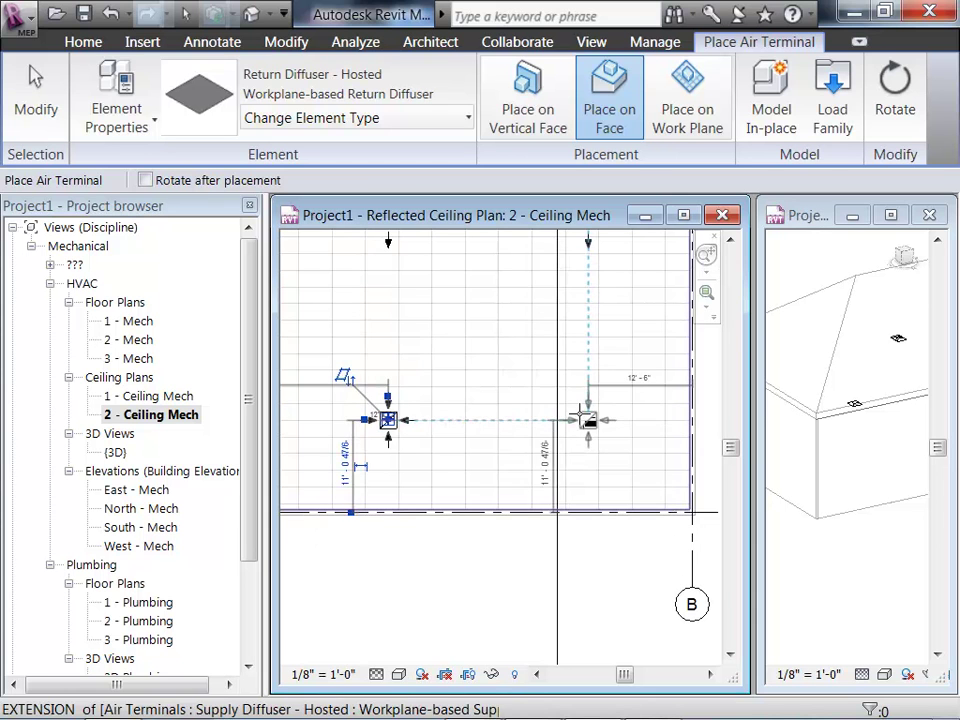
{"action": "left_click", "coordinate": [584, 414]}
{"action": "scroll", "coordinate": [606, 489], "scroll_direction": "down", "scroll_amount": 2}
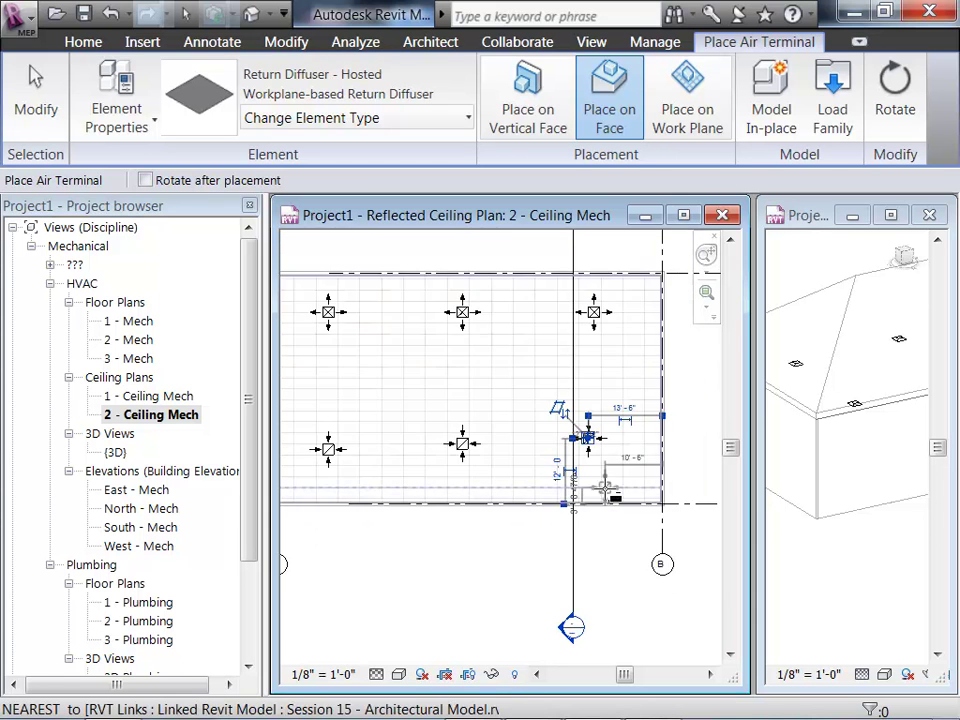
{"action": "middle_click_drag", "start_coordinate": [606, 489], "coordinate": [642, 454]}
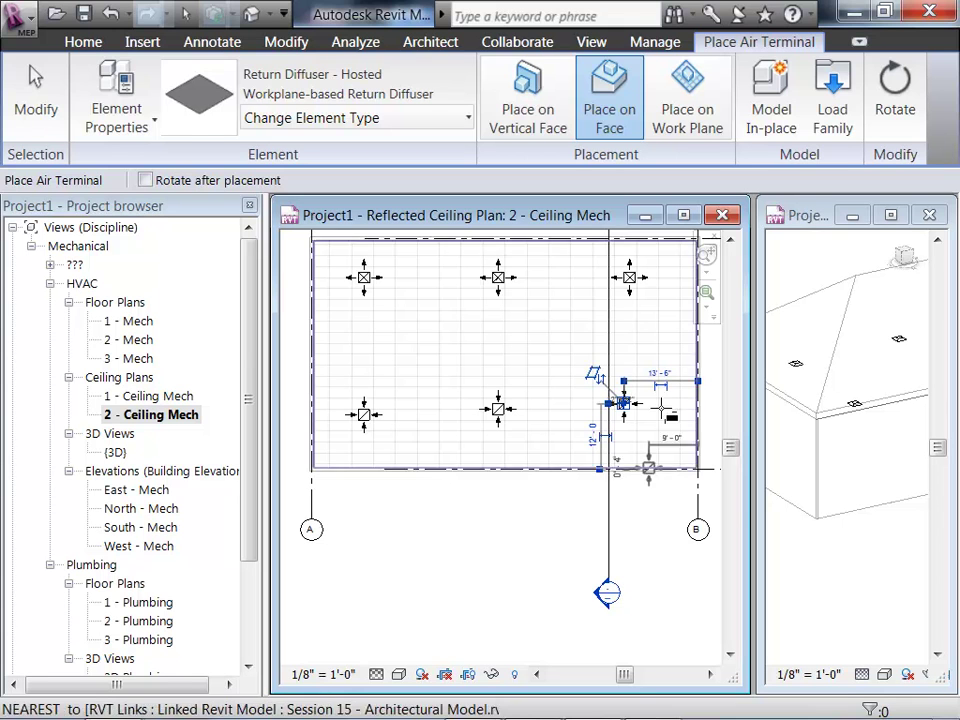
{"action": "left_click", "coordinate": [431, 576]}
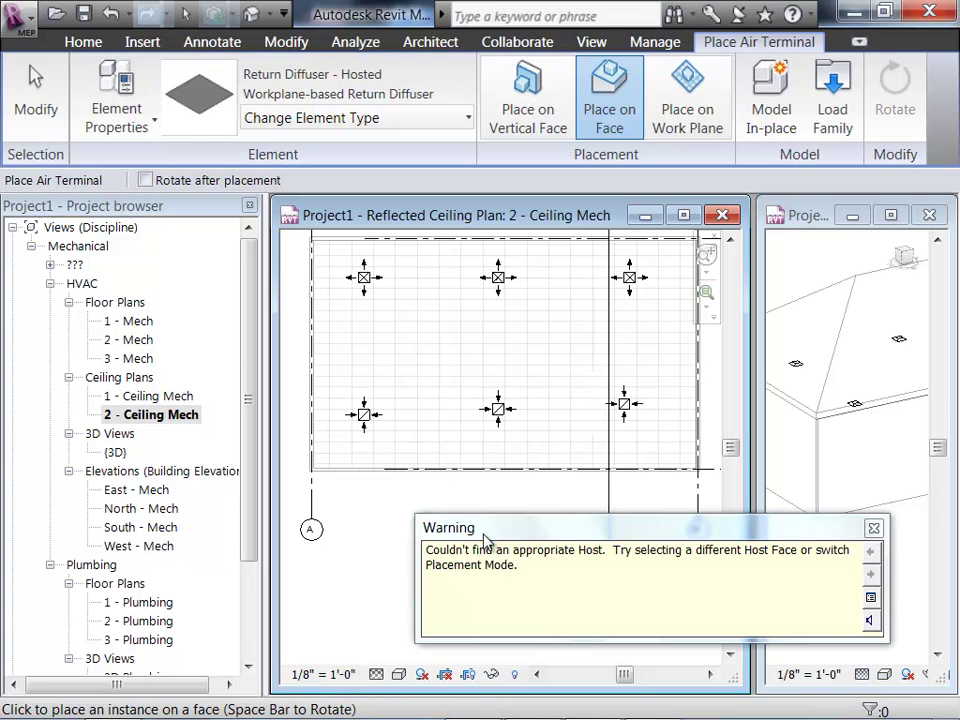
{"action": "left_click", "coordinate": [873, 528]}
{"action": "middle_click_drag", "start_coordinate": [347, 544], "coordinate": [475, 678]}
{"action": "scroll", "coordinate": [445, 570], "scroll_direction": "up", "scroll_amount": 2}
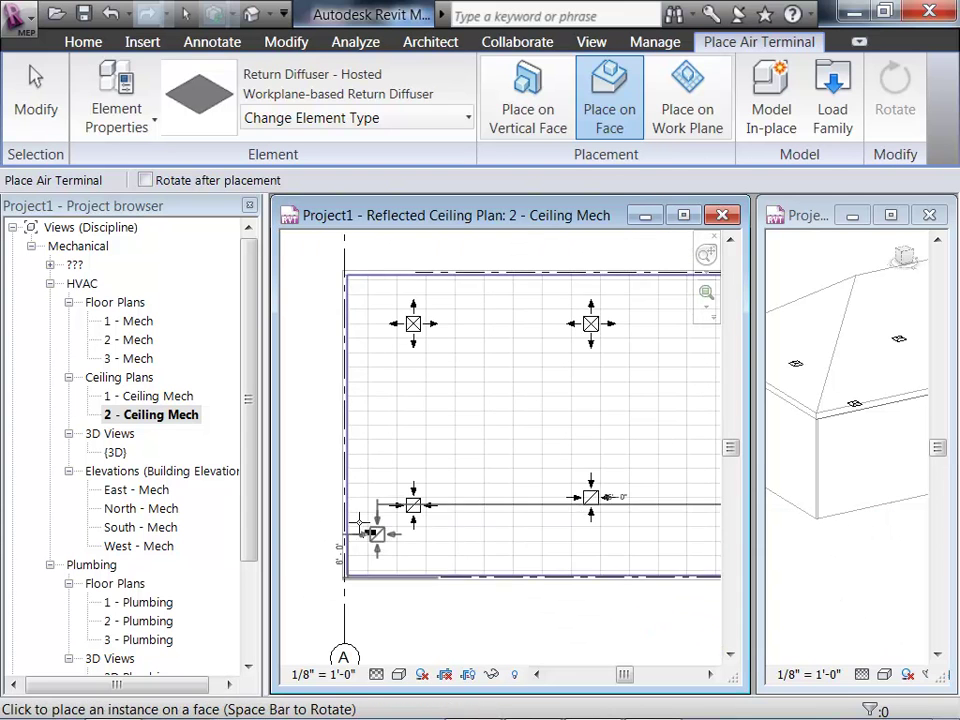
{"action": "key", "text": "Escape"}
{"action": "key", "text": "Escape"}
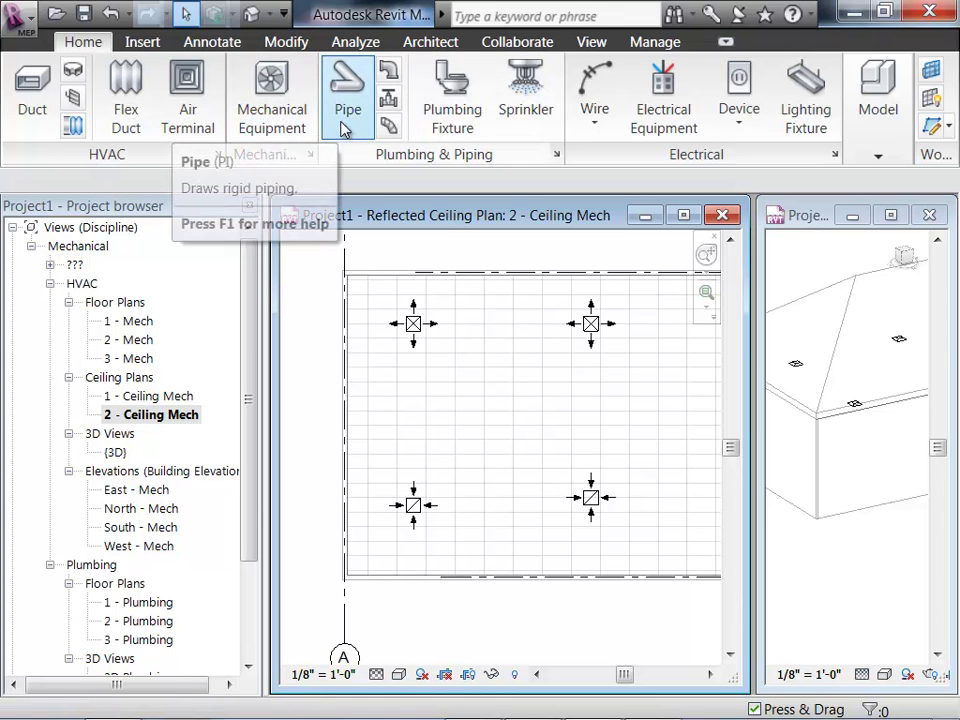
Place a Workplane-based Exhaust Diffuser on the ceiling face near grid A, about 59'-3" from the grid B wall and 22' from grid 2's
{"action": "left_click", "coordinate": [189, 105]}
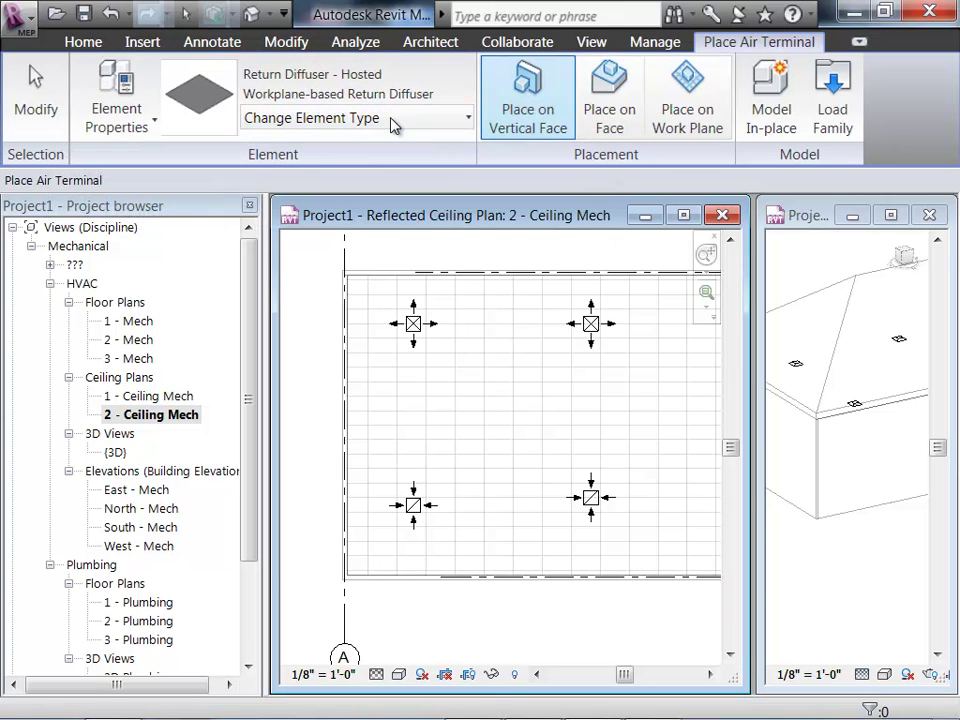
{"action": "left_click", "coordinate": [456, 120]}
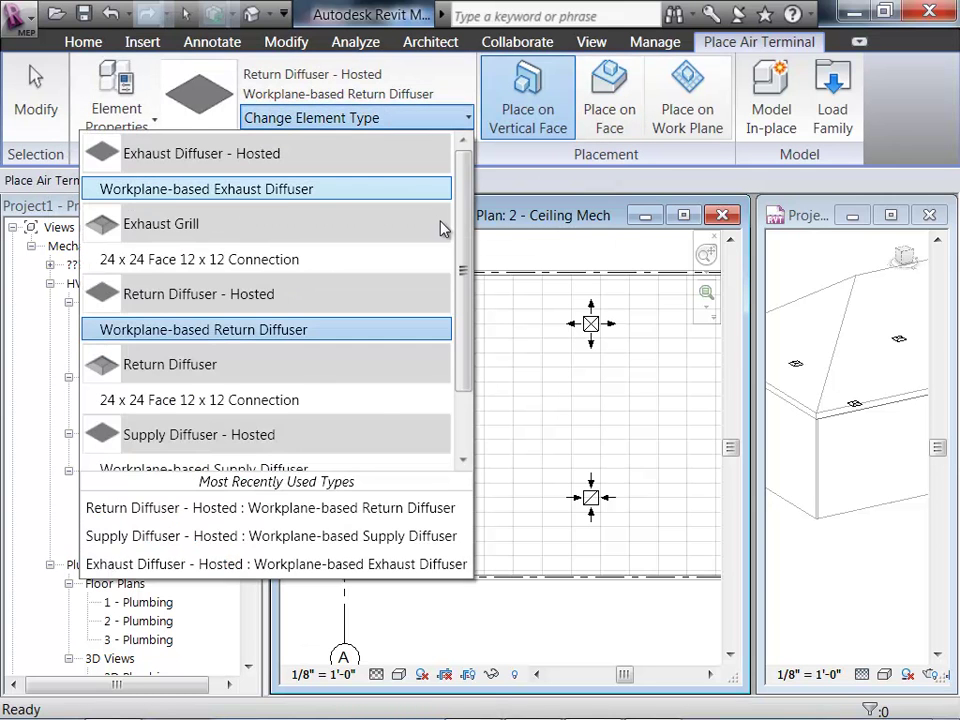
{"action": "left_click", "coordinate": [328, 190]}
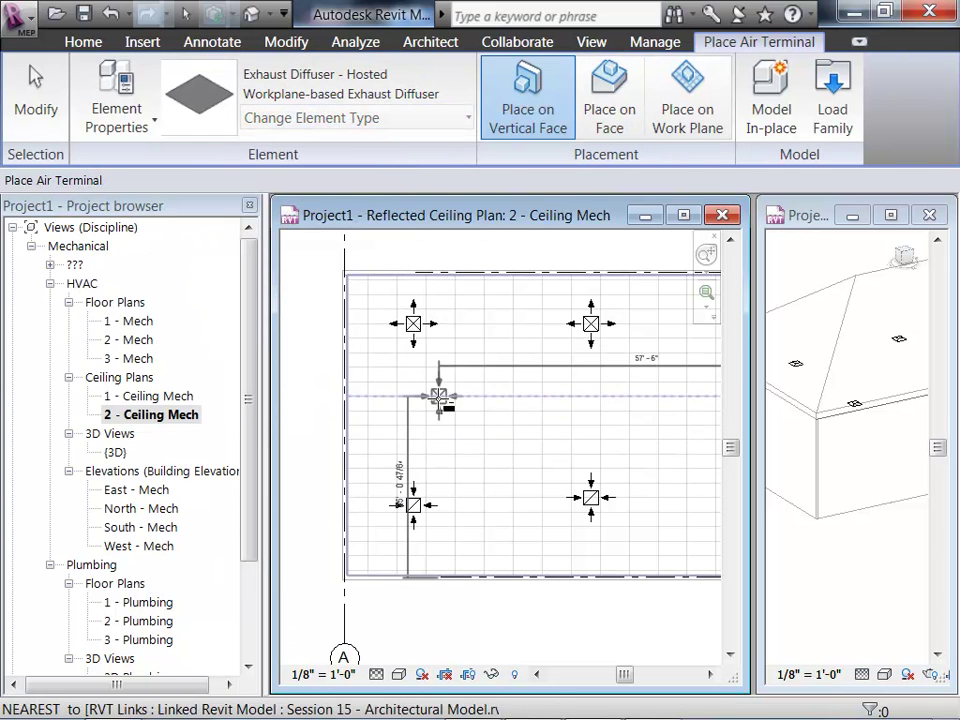
{"action": "left_click", "coordinate": [426, 417]}
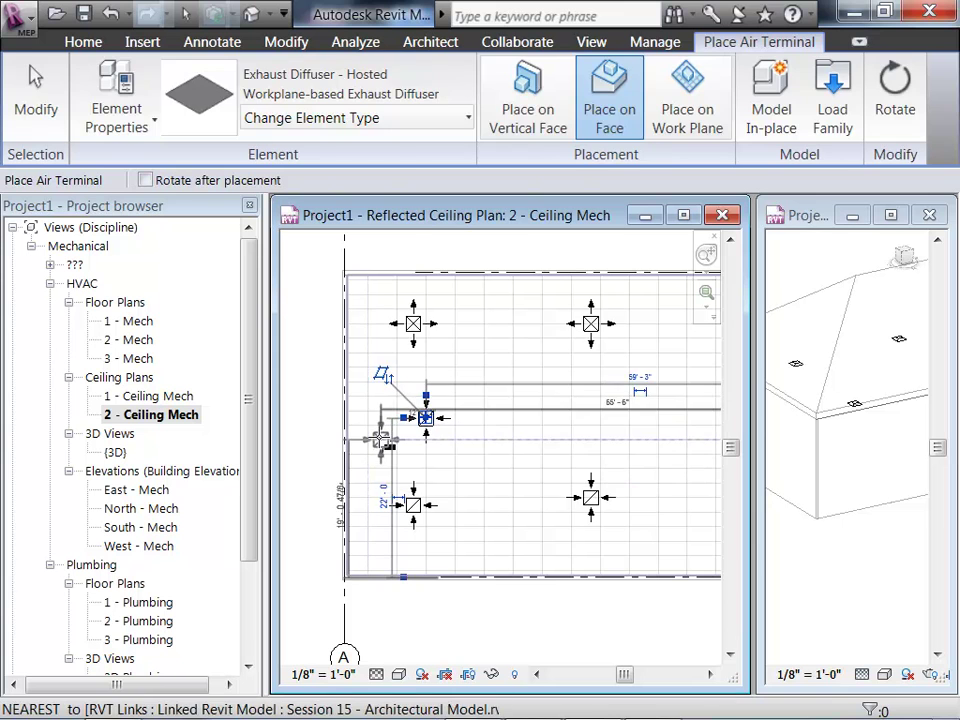
{"action": "key", "text": "Escape"}
{"action": "key", "text": "Escape"}
Turn off the LeftArrow instance parameter of the supply diffuser nearest grid A and apply the change
{"action": "scroll", "coordinate": [381, 444], "scroll_direction": "up", "scroll_amount": 3}
{"action": "middle_click_drag", "start_coordinate": [381, 444], "coordinate": [390, 482]}
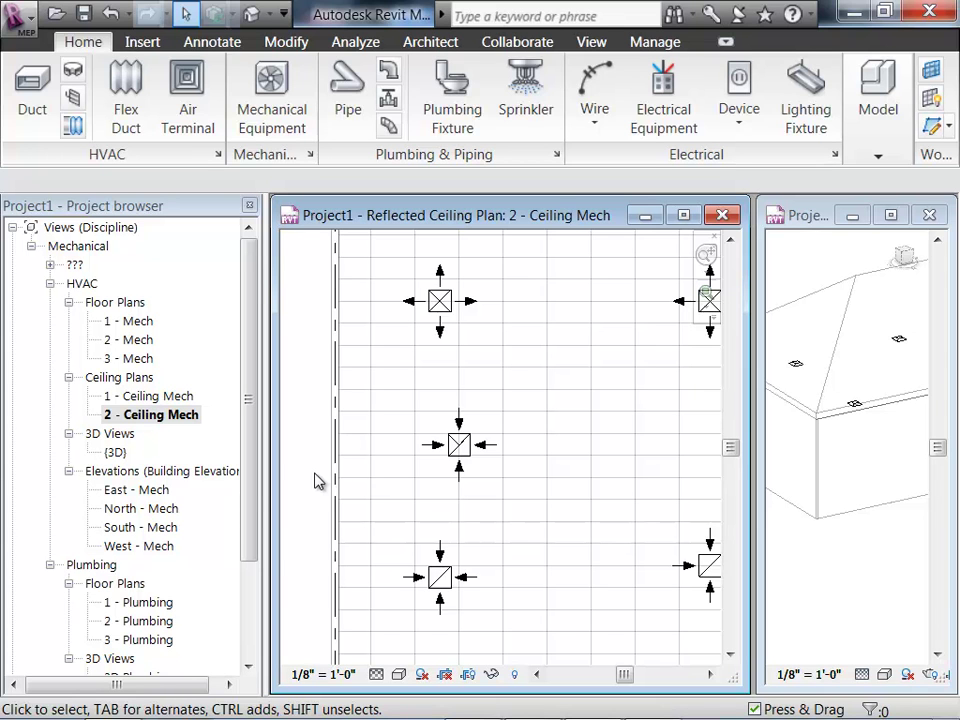
{"action": "left_click", "coordinate": [437, 310]}
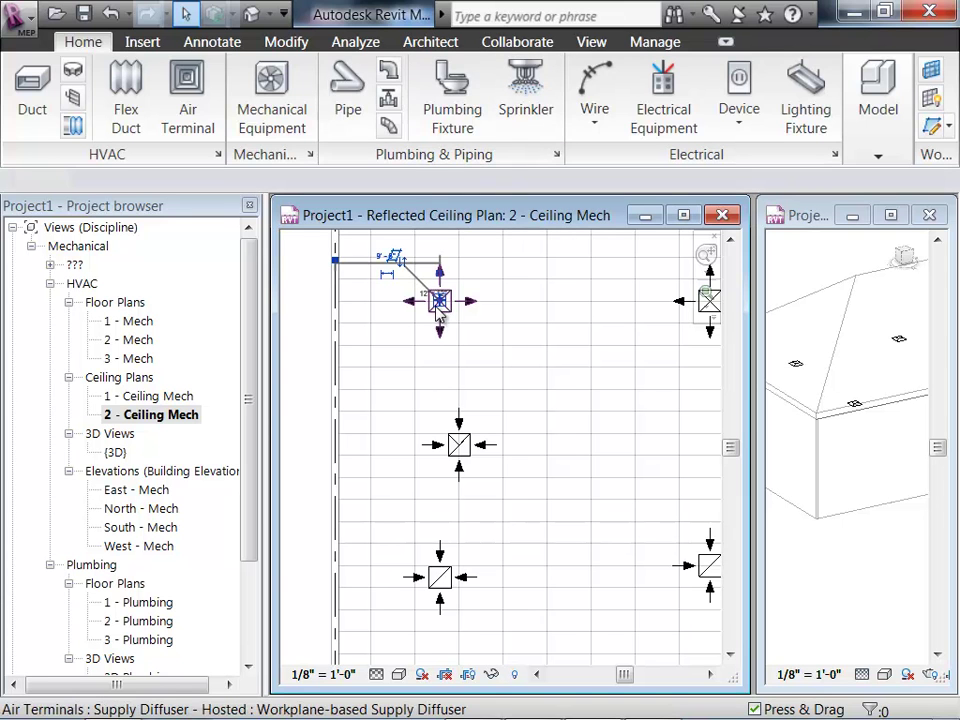
{"action": "left_click", "coordinate": [437, 310]}
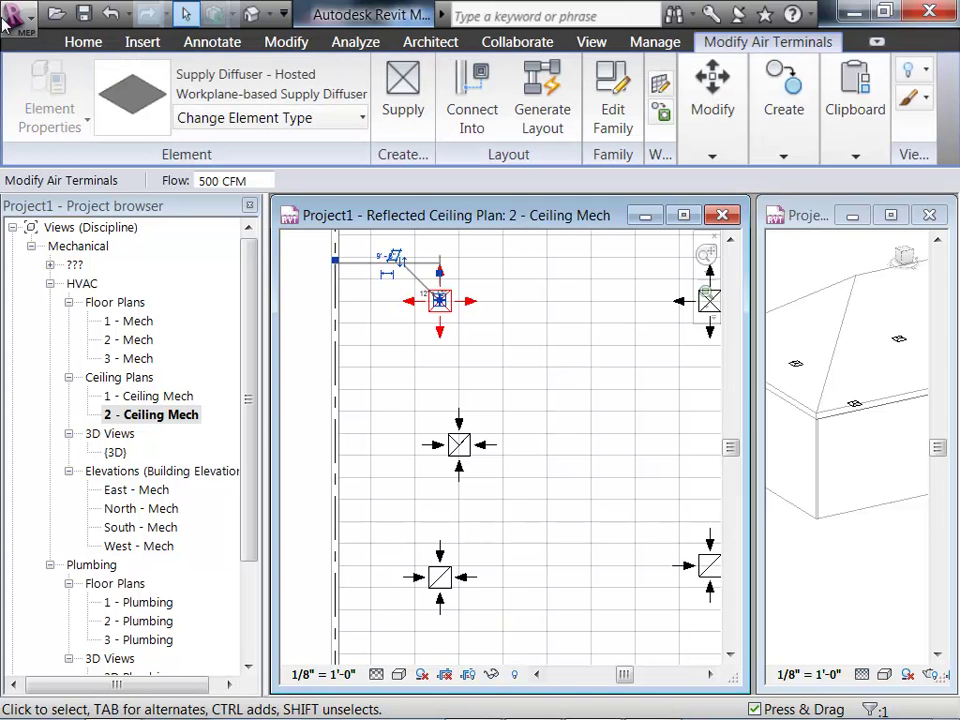
{"action": "left_click", "coordinate": [47, 122]}
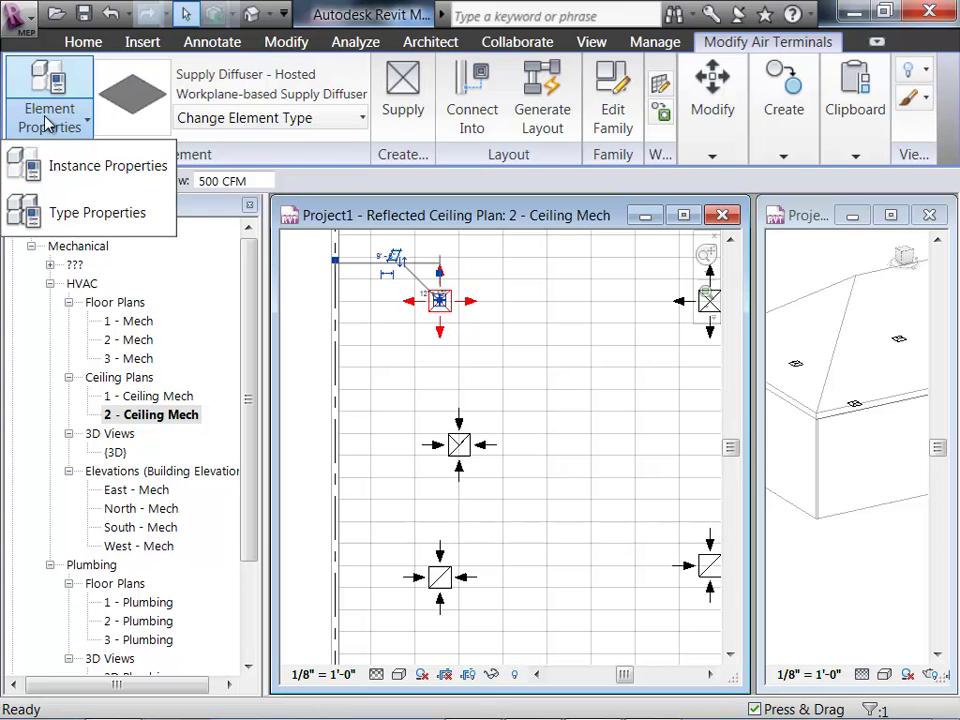
{"action": "left_click", "coordinate": [86, 176]}
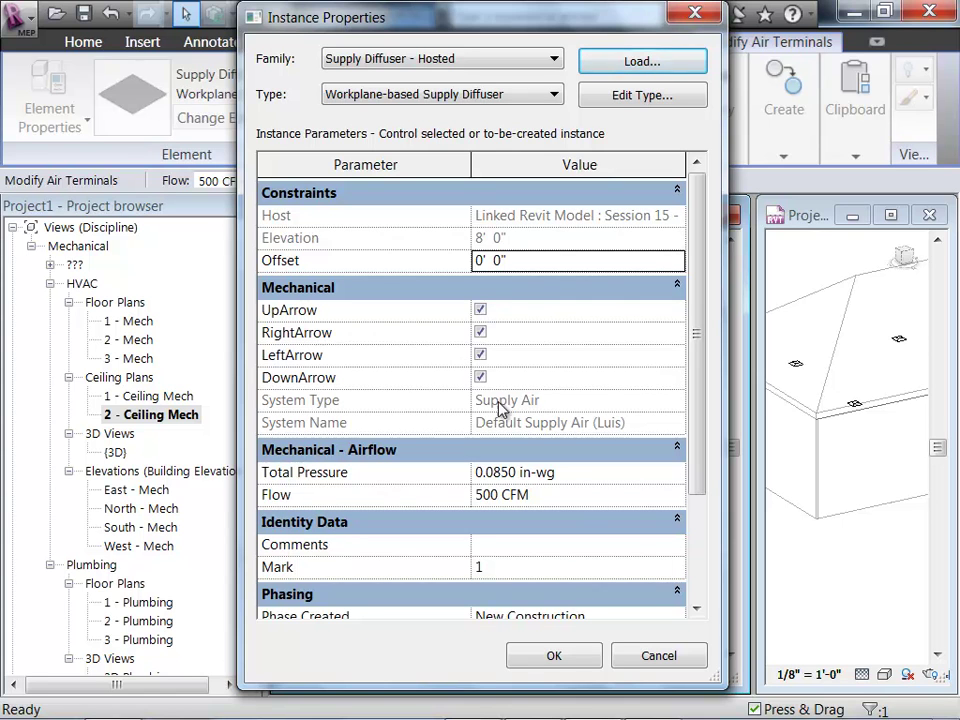
{"action": "left_click", "coordinate": [480, 354]}
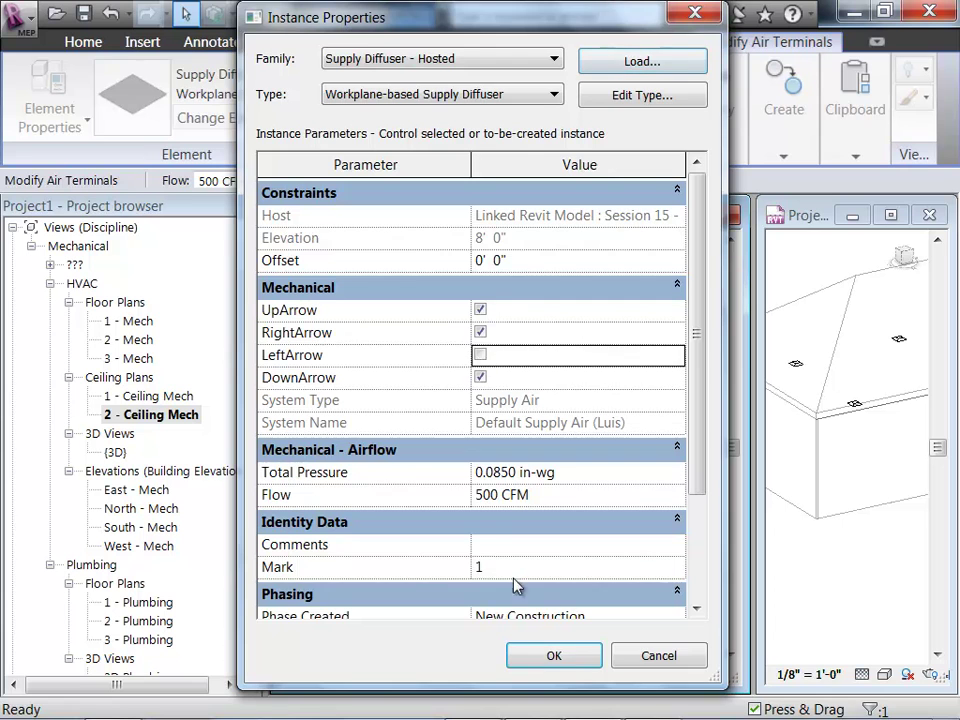
{"action": "left_click", "coordinate": [572, 657]}
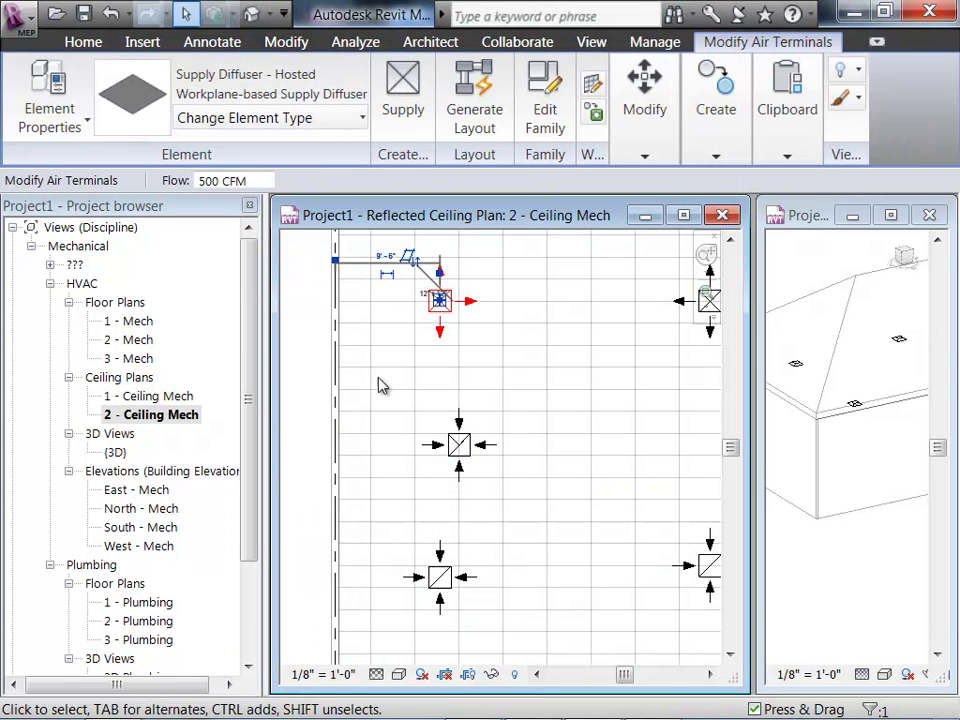
{"action": "left_click", "coordinate": [310, 393]}
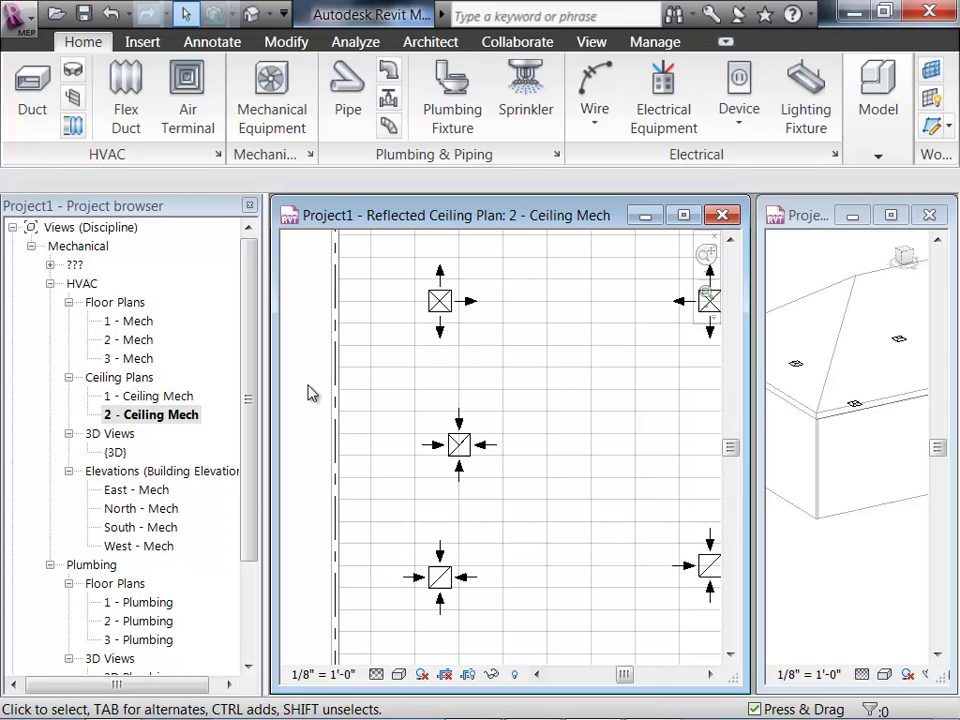
Delete the exhaust diffuser located between the supply and return diffusers near grid A
{"action": "left_click", "coordinate": [472, 467]}
{"action": "key", "text": "Delete"}
{"action": "scroll", "coordinate": [476, 465], "scroll_direction": "down", "scroll_amount": 3}
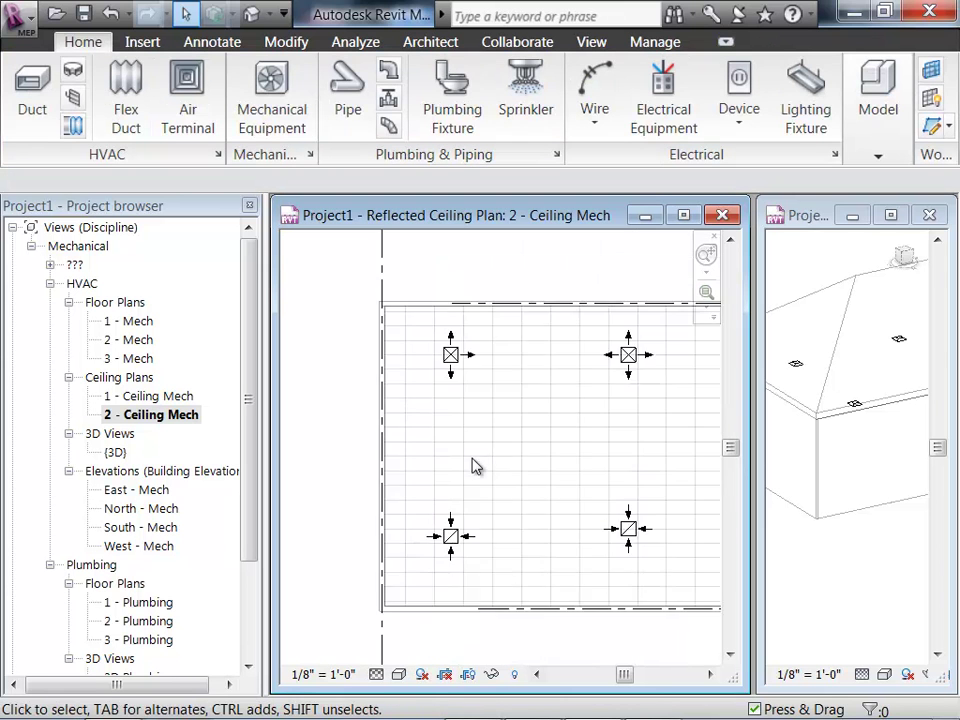
{"action": "middle_click_drag", "start_coordinate": [574, 476], "coordinate": [481, 385]}
{"action": "scroll", "coordinate": [484, 385], "scroll_direction": "down", "scroll_amount": 2}
{"action": "middle_click_drag", "start_coordinate": [540, 531], "coordinate": [546, 553]}
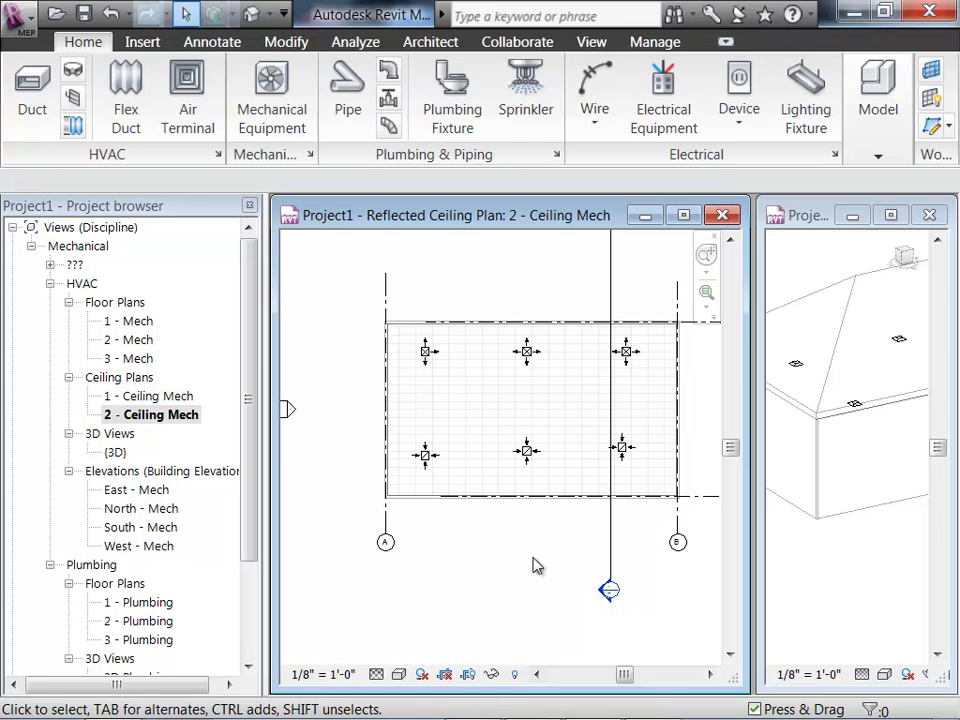
{"action": "scroll", "coordinate": [557, 508], "scroll_direction": "up", "scroll_amount": 2}
{"action": "middle_click_drag", "start_coordinate": [557, 564], "coordinate": [556, 577]}
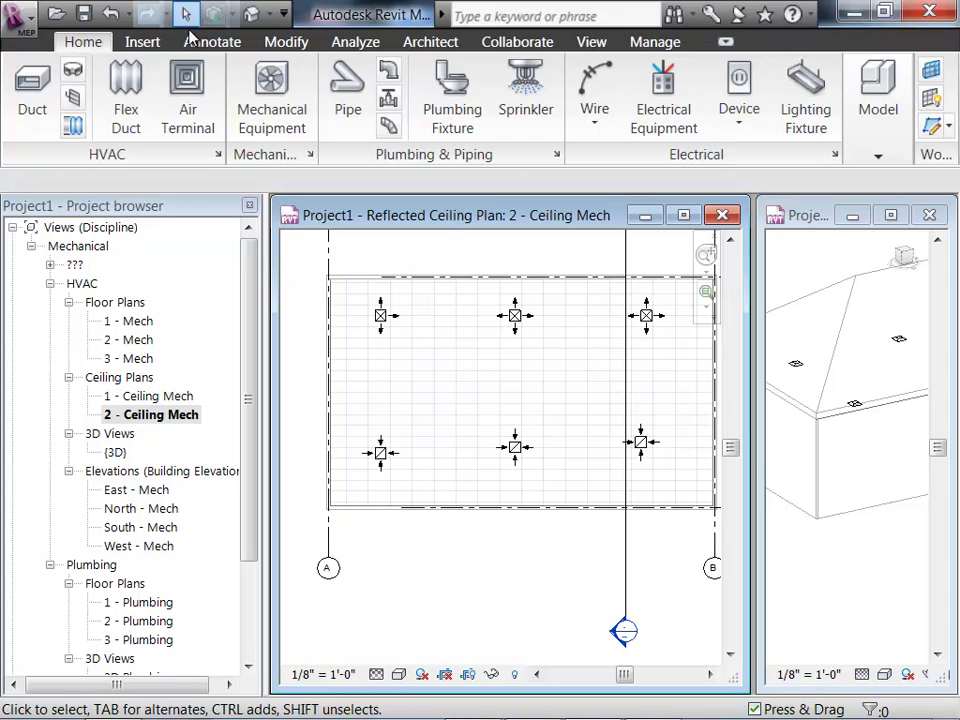
Start placing mechanical equipment and load the Air Handling Unit - Split System - Horizontal family from Mechanical Components > Air-Side Components > Air Handling Units
{"action": "left_click", "coordinate": [290, 120]}
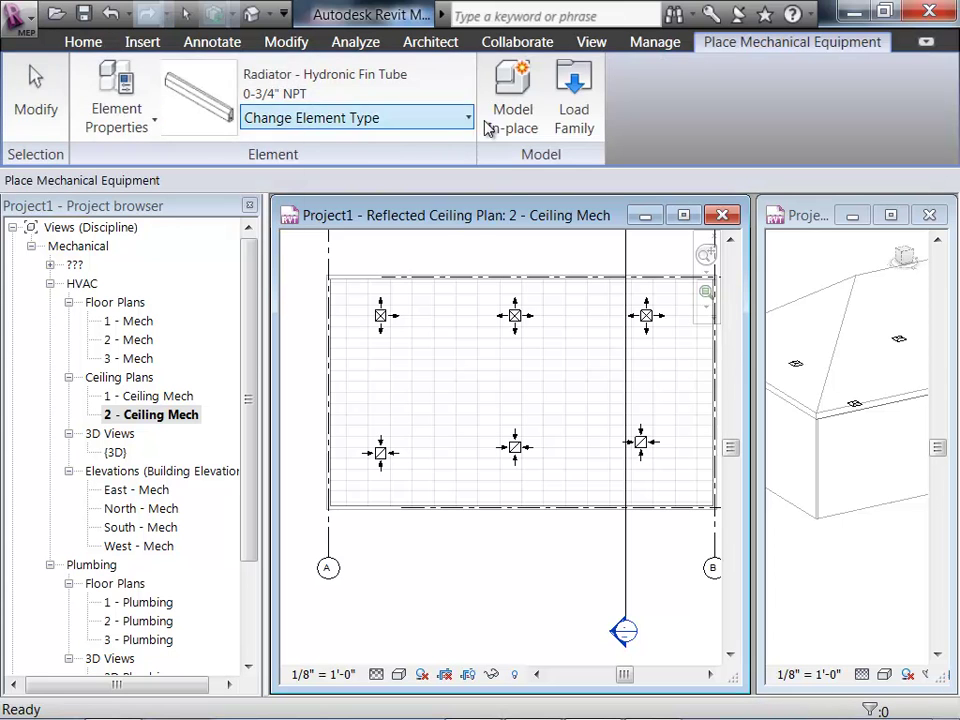
{"action": "left_click", "coordinate": [468, 120]}
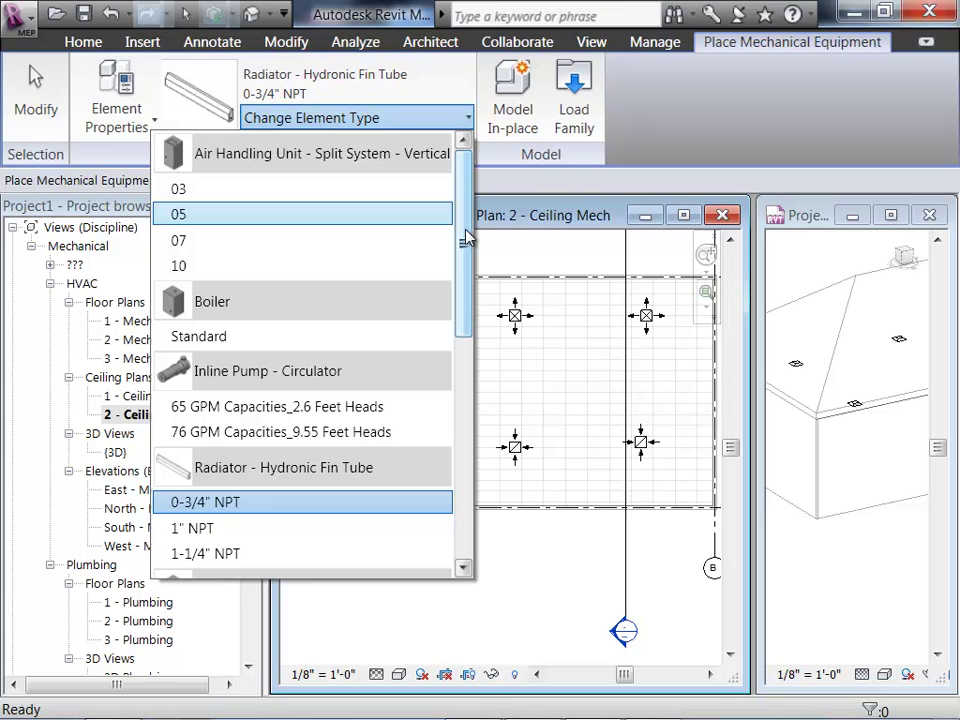
{"action": "scroll", "coordinate": [426, 398], "scroll_direction": "down", "scroll_amount": 6}
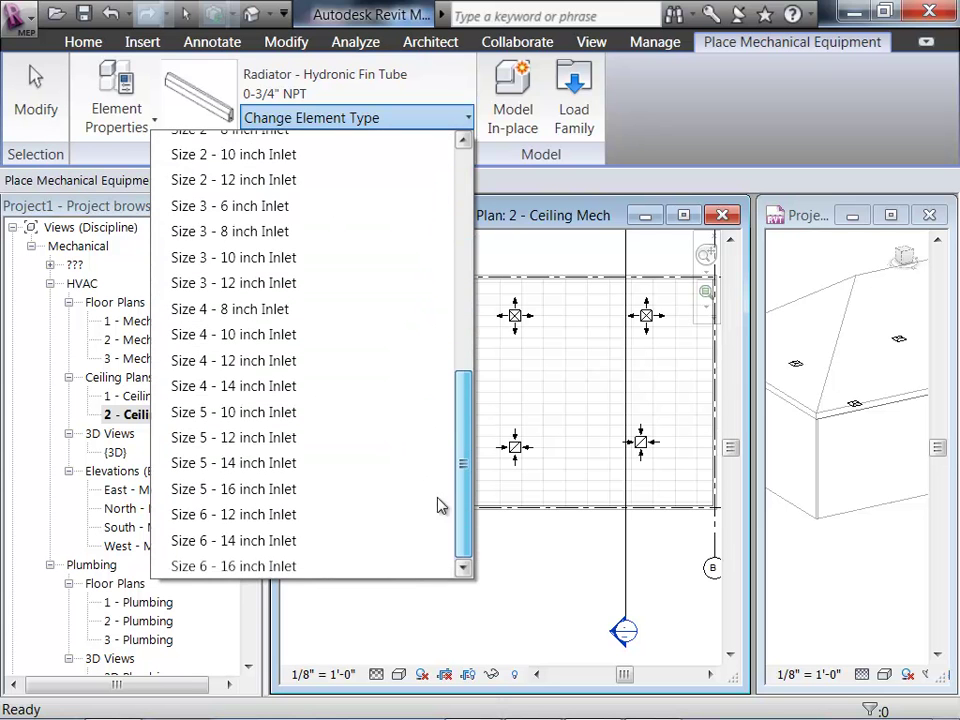
{"action": "scroll", "coordinate": [409, 461], "scroll_direction": "up", "scroll_amount": 1}
{"action": "left_click_drag", "start_coordinate": [465, 405], "coordinate": [463, 99]}
{"action": "left_click", "coordinate": [576, 112]}
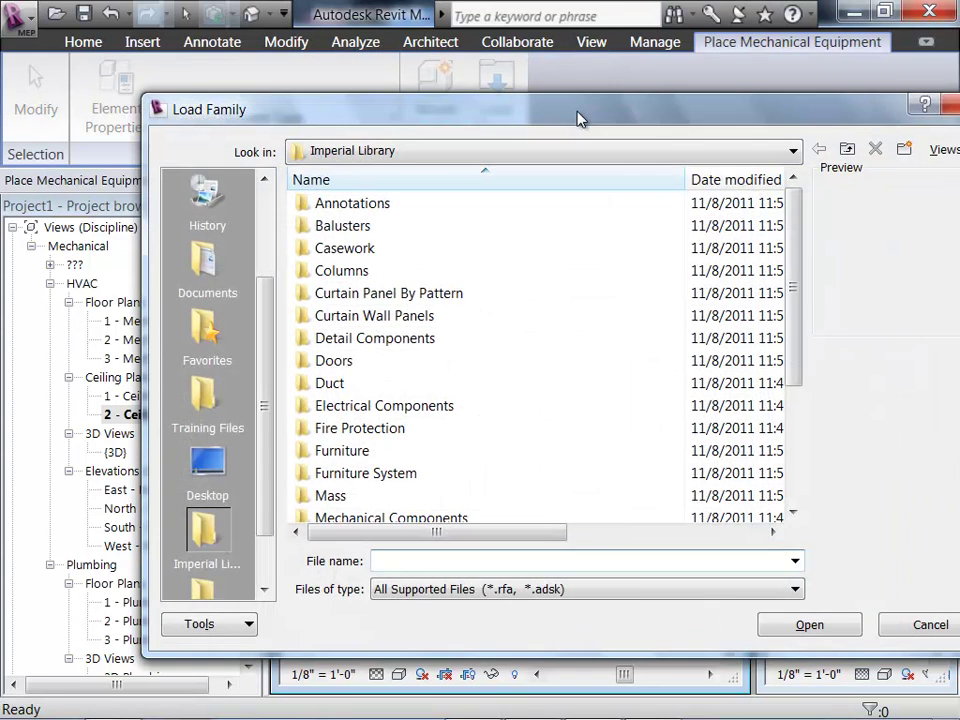
{"action": "left_click_drag", "start_coordinate": [577, 119], "coordinate": [572, 45]}
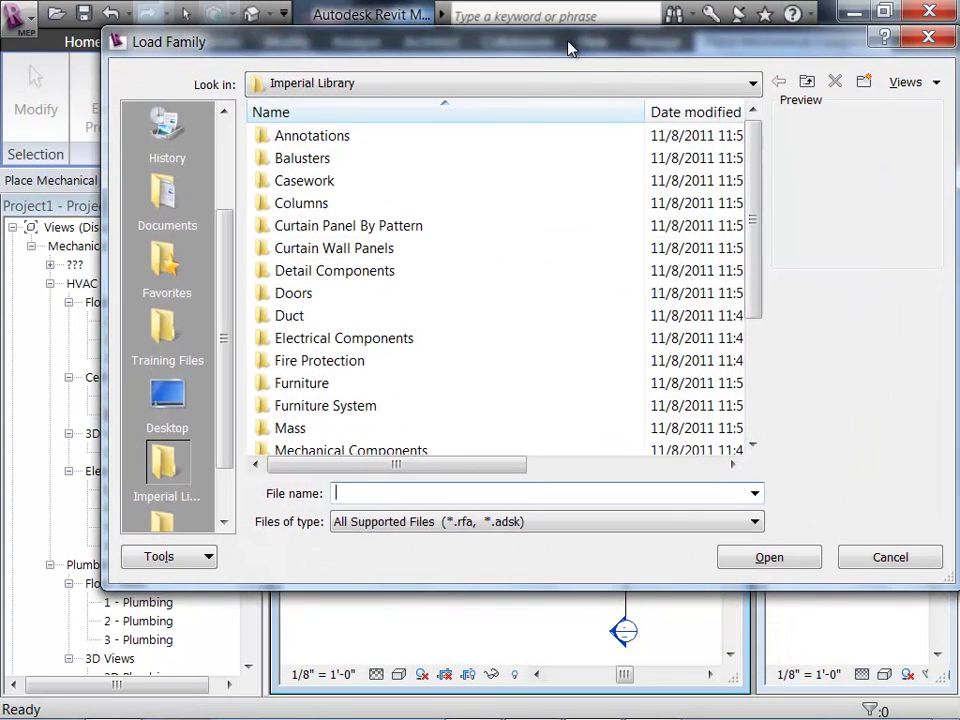
{"action": "left_click_drag", "start_coordinate": [757, 219], "coordinate": [791, 281]}
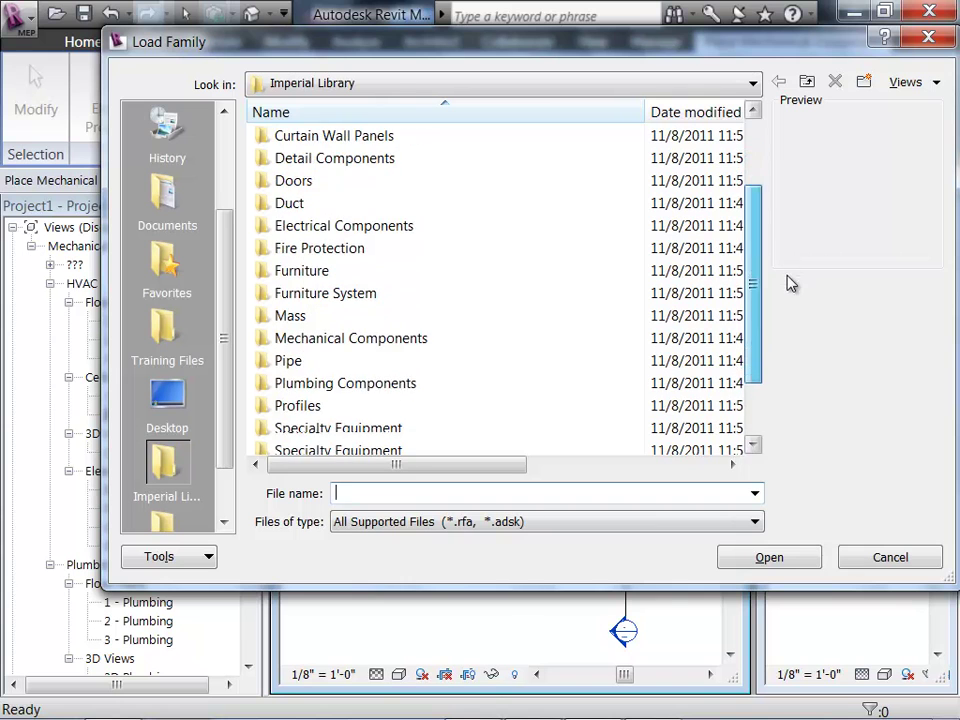
{"action": "double_click", "coordinate": [305, 340]}
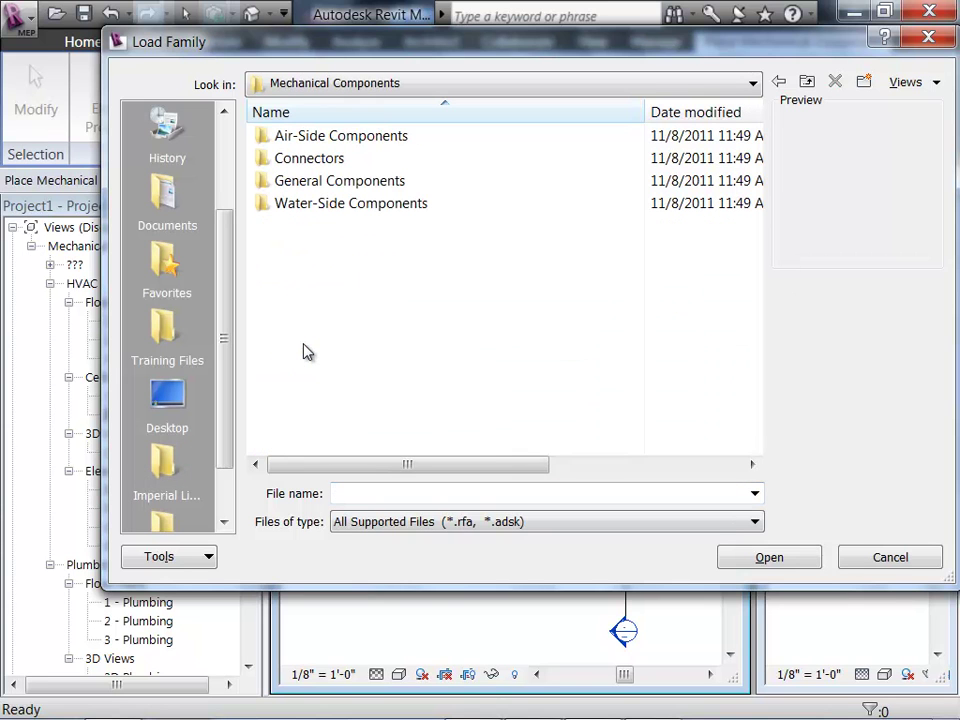
{"action": "double_click", "coordinate": [340, 138]}
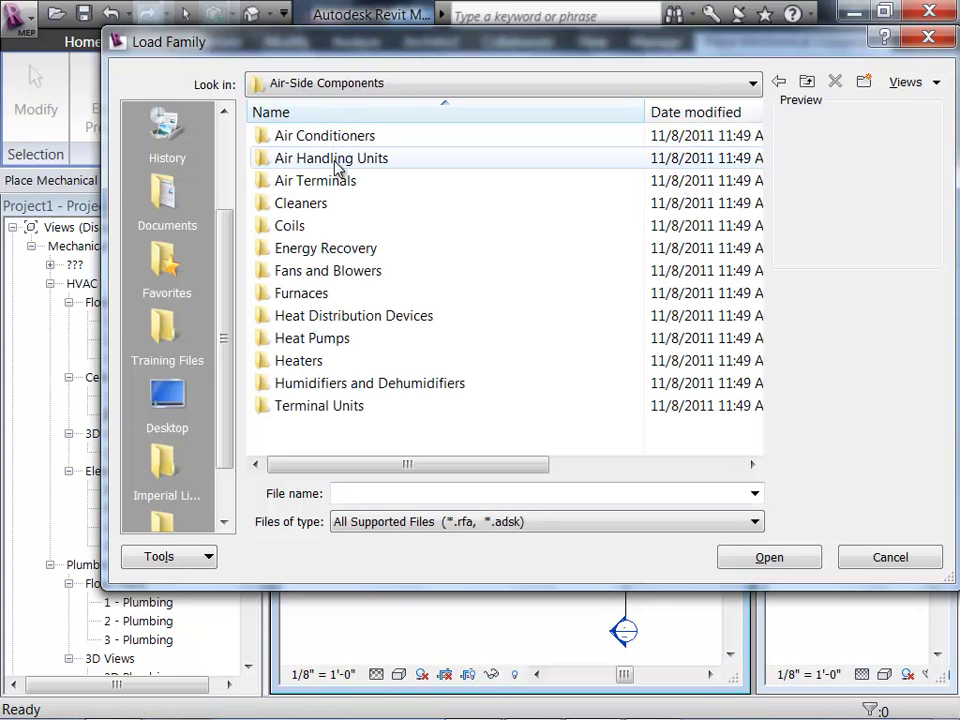
{"action": "double_click", "coordinate": [337, 160]}
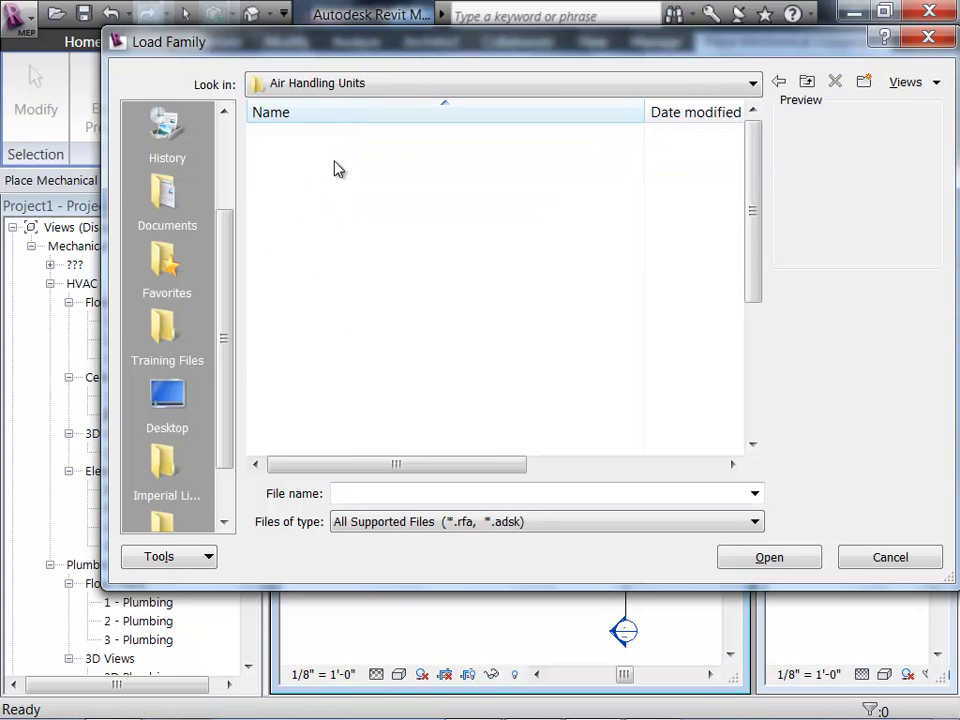
{"action": "left_click_drag", "start_coordinate": [760, 260], "coordinate": [754, 306]}
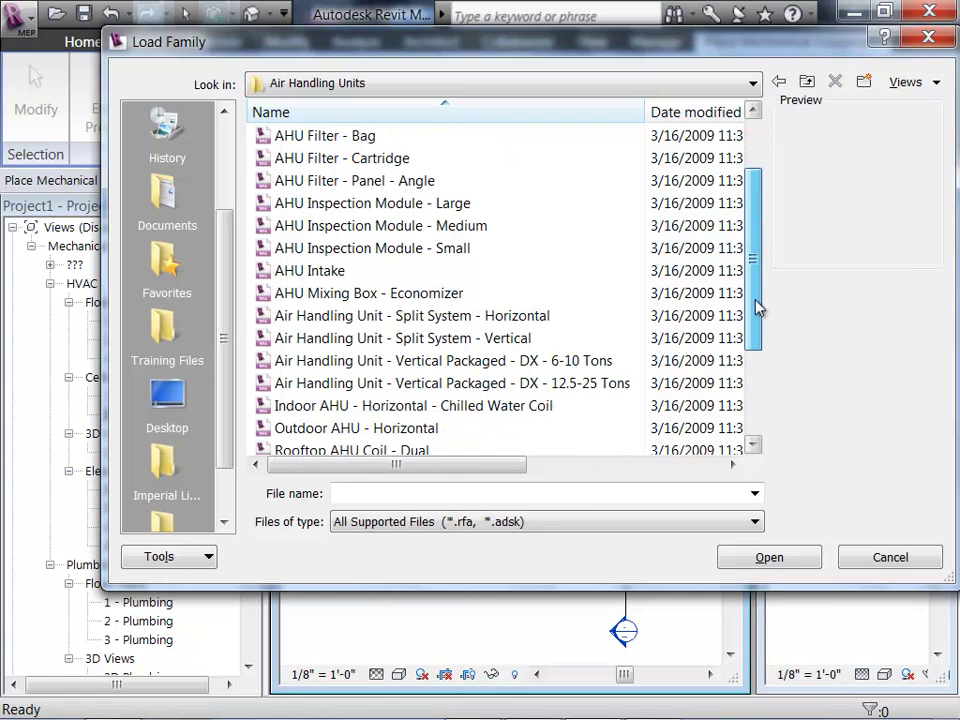
{"action": "left_click", "coordinate": [324, 318]}
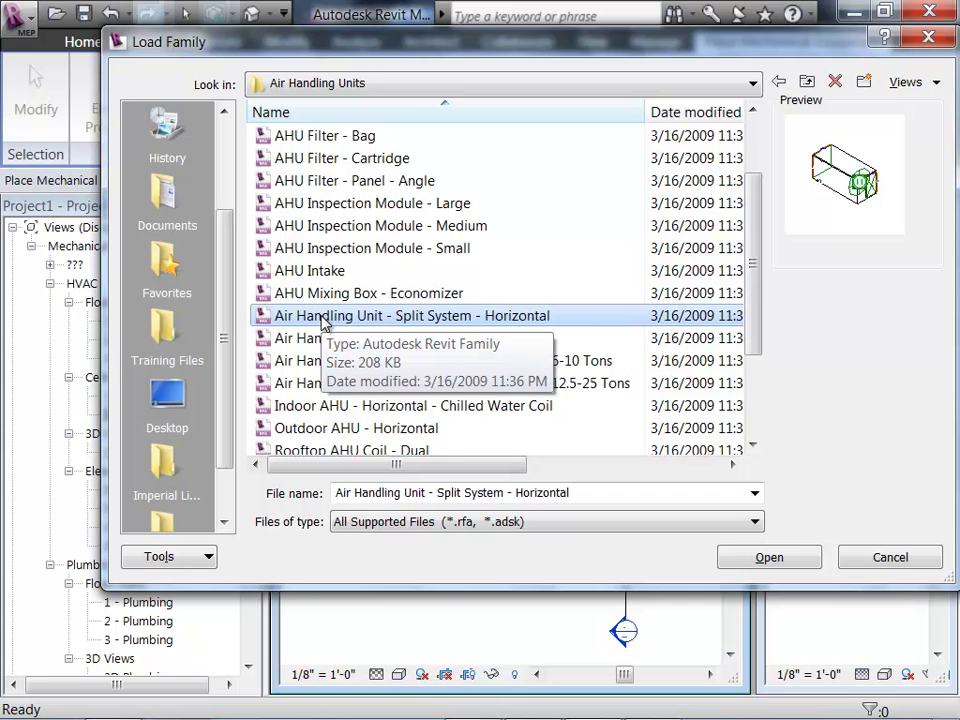
{"action": "double_click", "coordinate": [322, 318]}
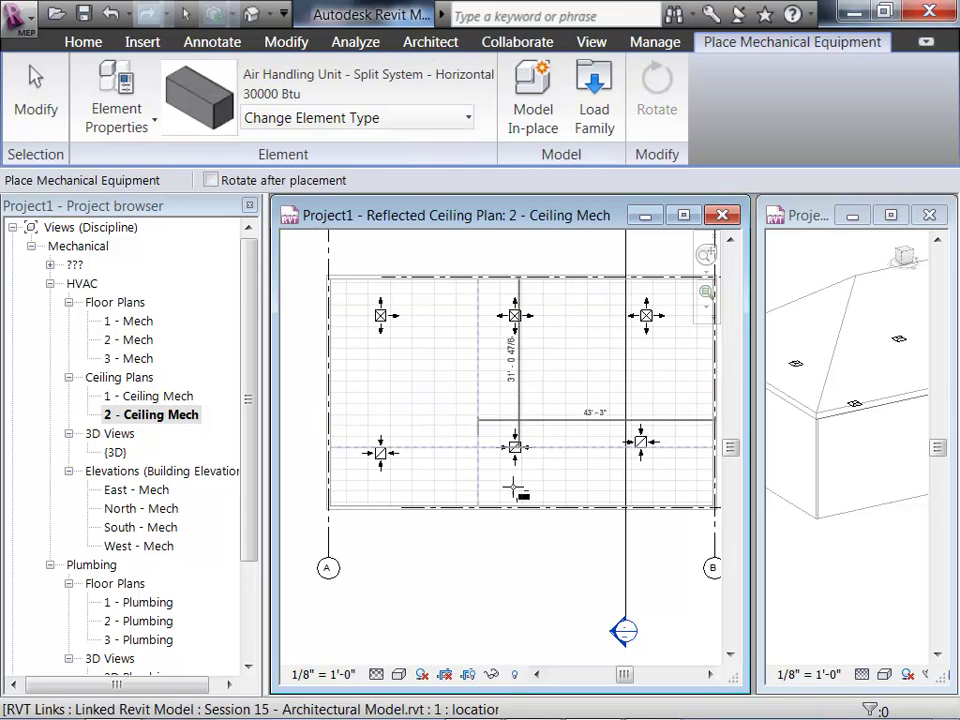
Place a 30000 Btu horizontal split-system air handling unit about 17' from grid B and 20' from grid 1, between the supply and return diffusers
{"action": "middle_click_drag", "start_coordinate": [540, 578], "coordinate": [435, 569]}
{"action": "scroll", "coordinate": [493, 590], "scroll_direction": "up", "scroll_amount": 1}
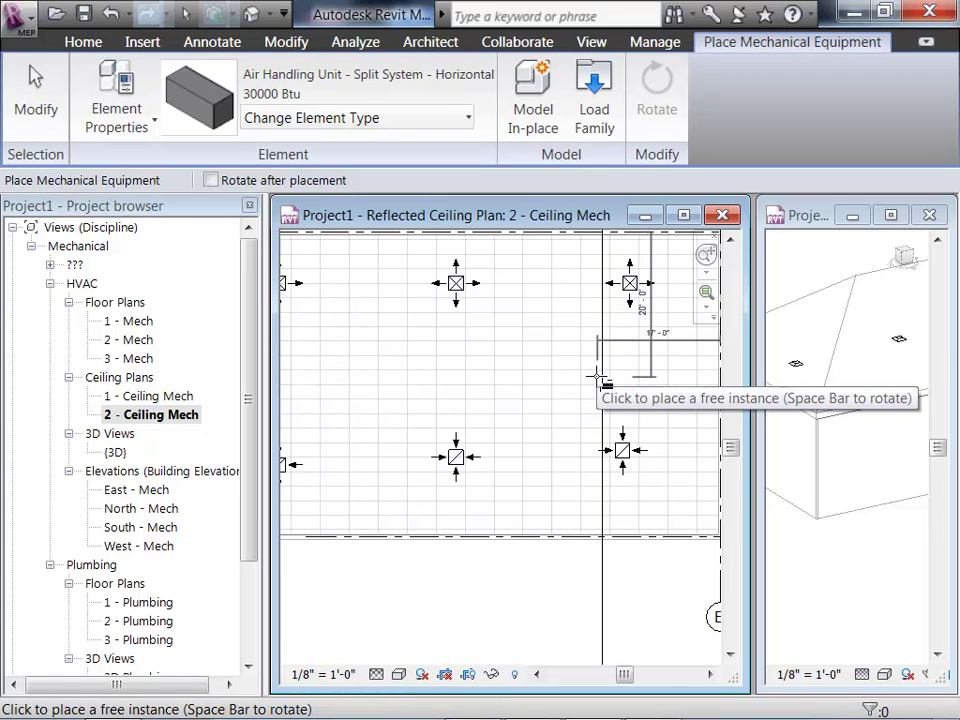
{"action": "left_click", "coordinate": [597, 378]}
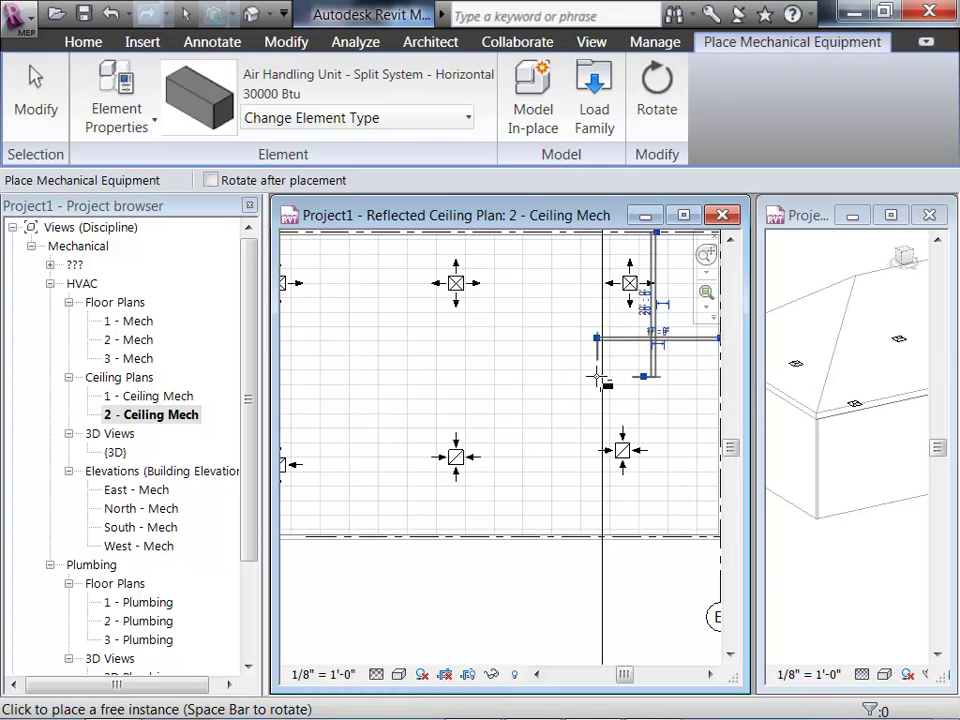
{"action": "scroll", "coordinate": [540, 412], "scroll_direction": "down", "scroll_amount": 2}
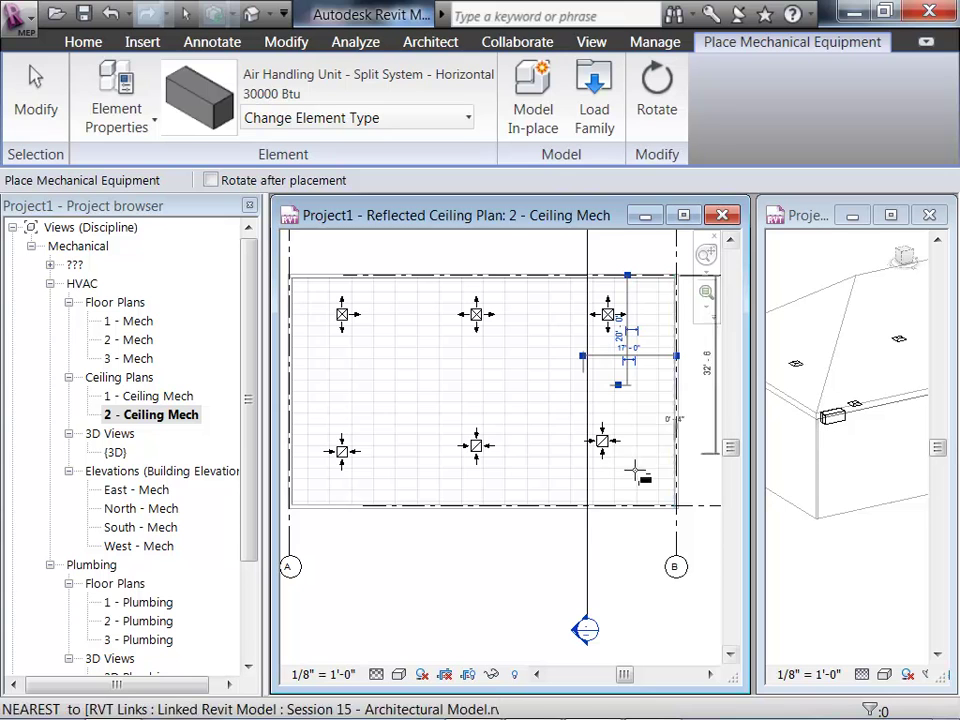
Open the 2 - Mech floor plan and set the air handling unit's offset from Level 2 to 10'
{"action": "double_click", "coordinate": [130, 340]}
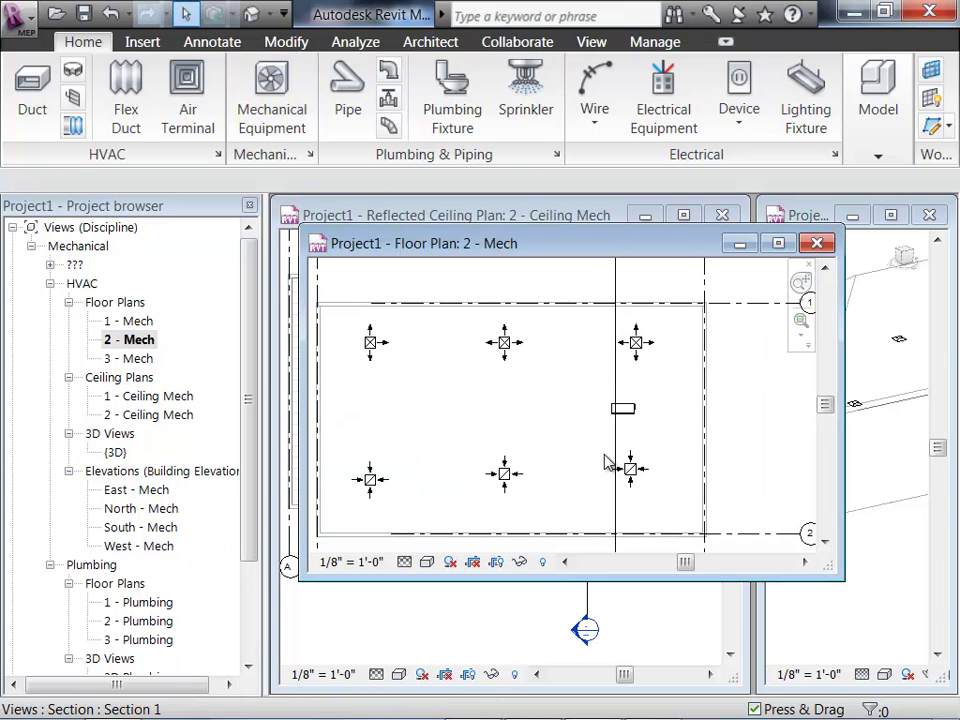
{"action": "scroll", "coordinate": [603, 461], "scroll_direction": "up", "scroll_amount": 2}
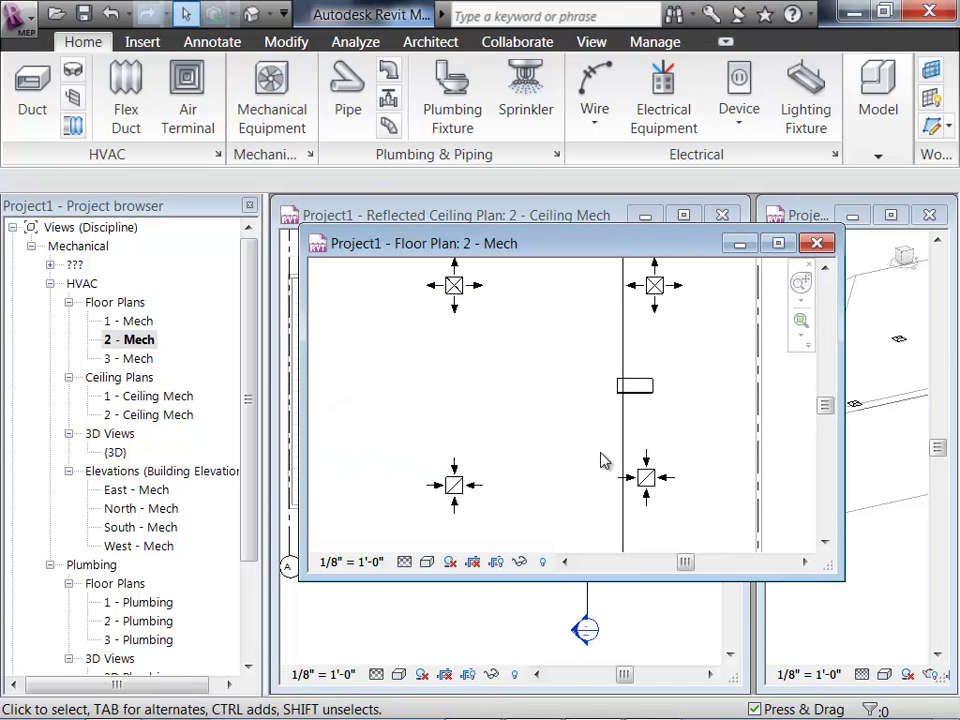
{"action": "left_click", "coordinate": [659, 404]}
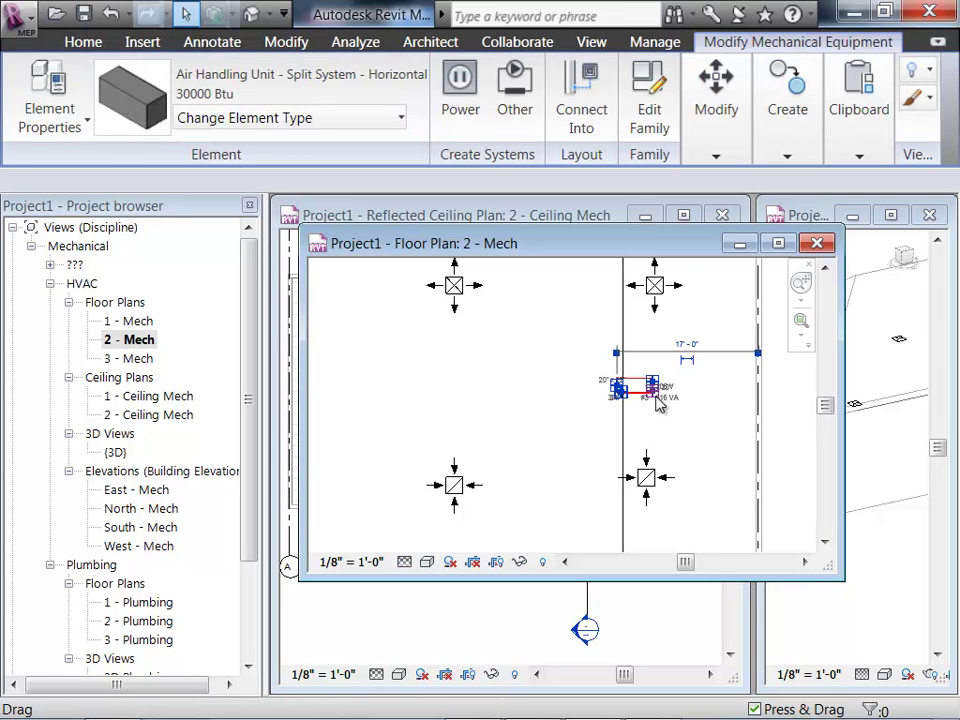
{"action": "left_click", "coordinate": [61, 134]}
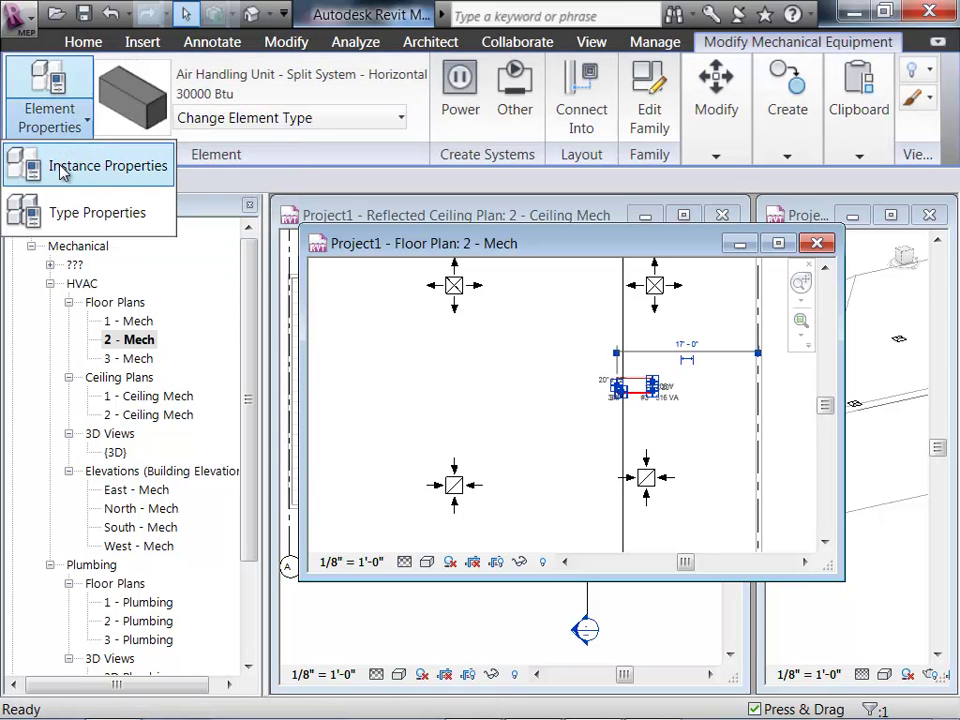
{"action": "left_click", "coordinate": [80, 165]}
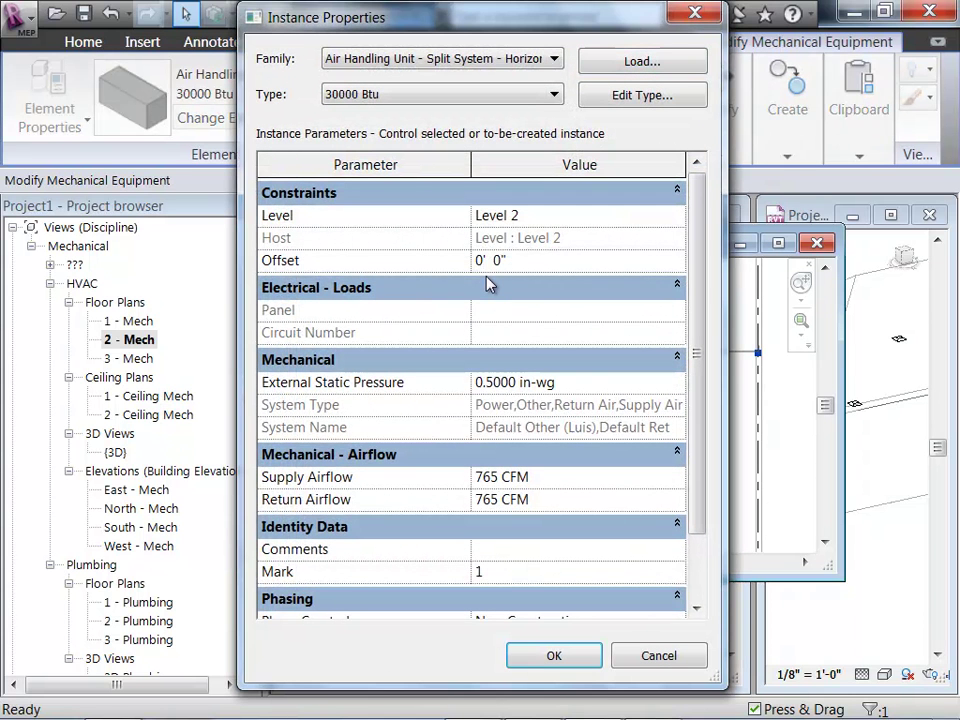
{"action": "type", "text": "10"}
{"action": "left_click", "coordinate": [538, 658]}
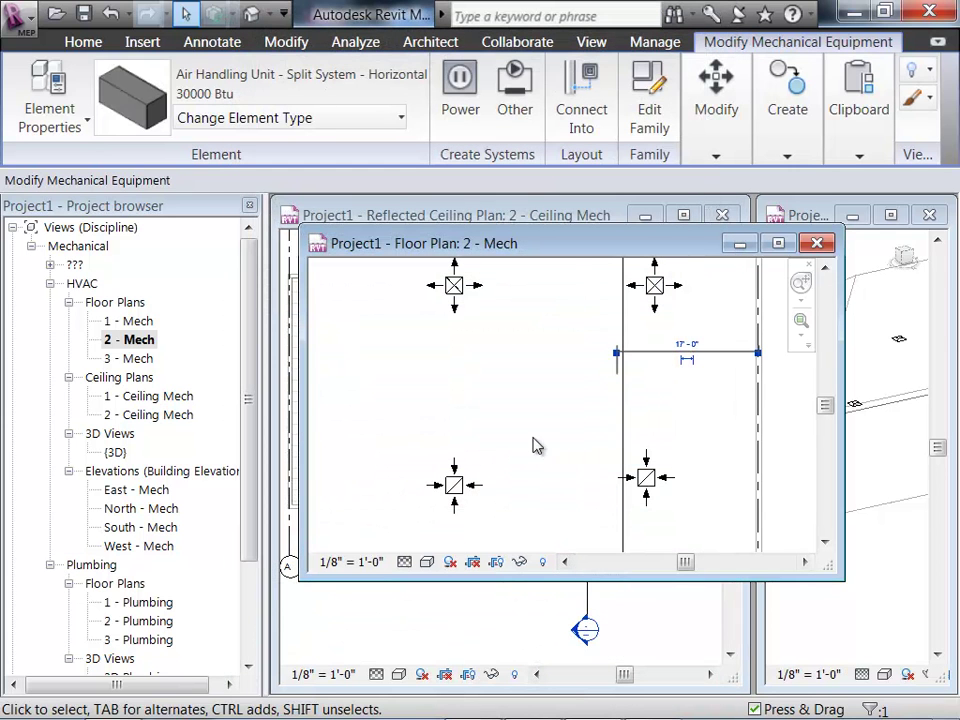
Close the level 2 floor plan, check the air handling unit's location in the 3 - Mech floor plan, and close that view
{"action": "left_click", "coordinate": [817, 244]}
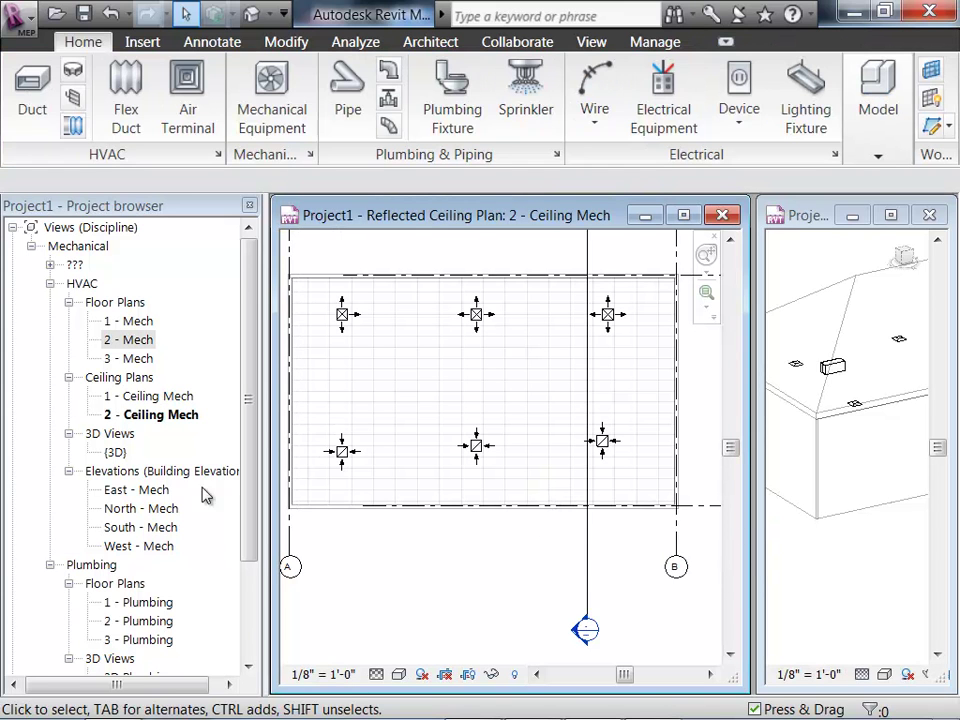
{"action": "double_click", "coordinate": [135, 362]}
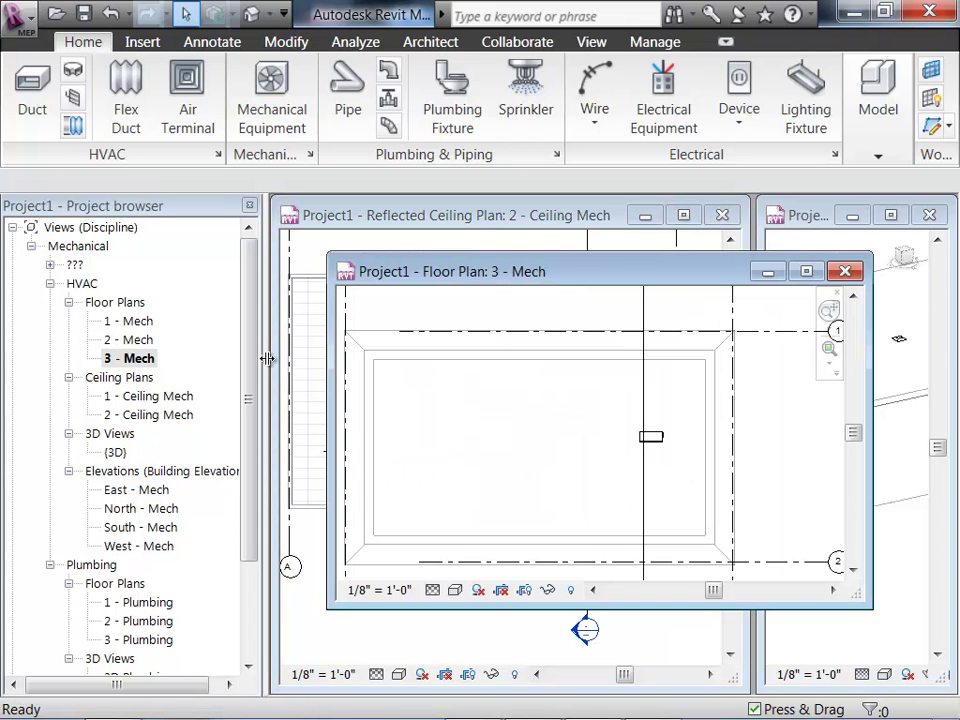
{"action": "left_click", "coordinate": [845, 271]}
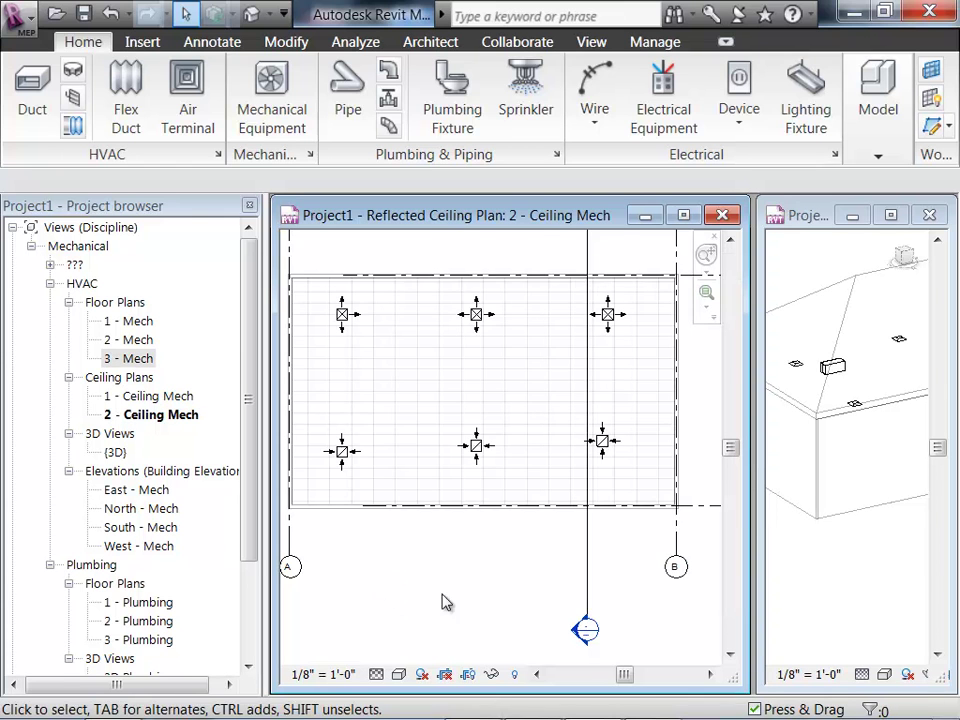
Check the 2 - Mech floor plan for the air handling unit, close that view and return to 2 - Ceiling Mech
{"action": "scroll", "coordinate": [452, 598], "scroll_direction": "down", "scroll_amount": 1}
{"action": "mouse_move", "coordinate": [456, 596]}
{"action": "middle_mouse_down"}
{"action": "mouse_move", "coordinate": [437, 594]}
{"action": "mouse_move", "coordinate": [415, 563]}
{"action": "mouse_move", "coordinate": [431, 553]}
{"action": "mouse_move", "coordinate": [449, 573]}
{"action": "middle_mouse_up"}
{"action": "scroll", "coordinate": [415, 563], "scroll_direction": "up", "scroll_amount": 1}
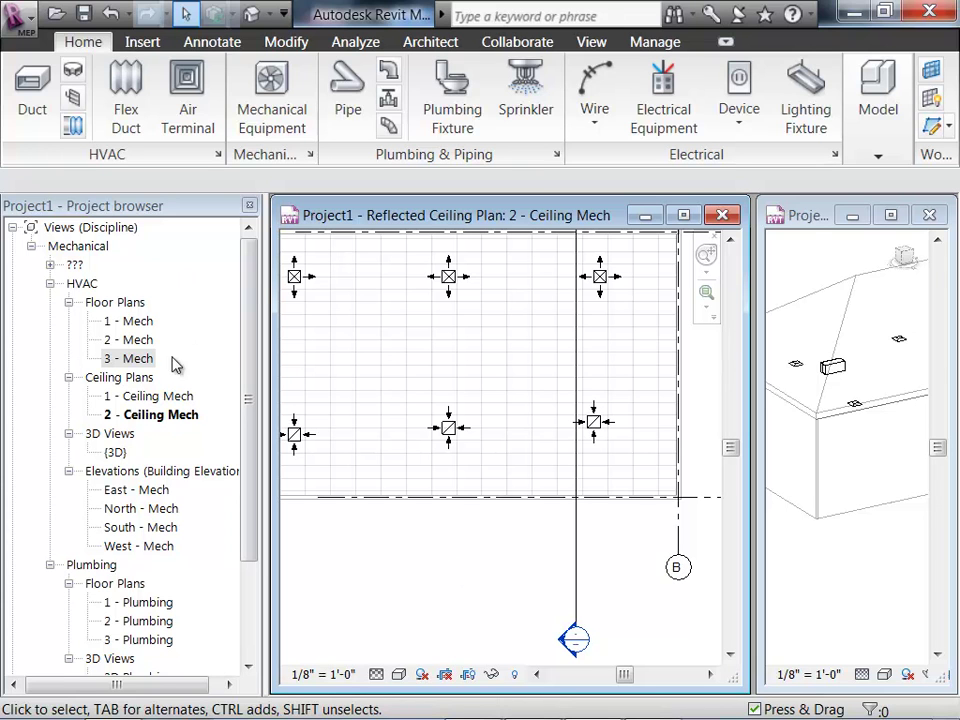
{"action": "double_click", "coordinate": [140, 340]}
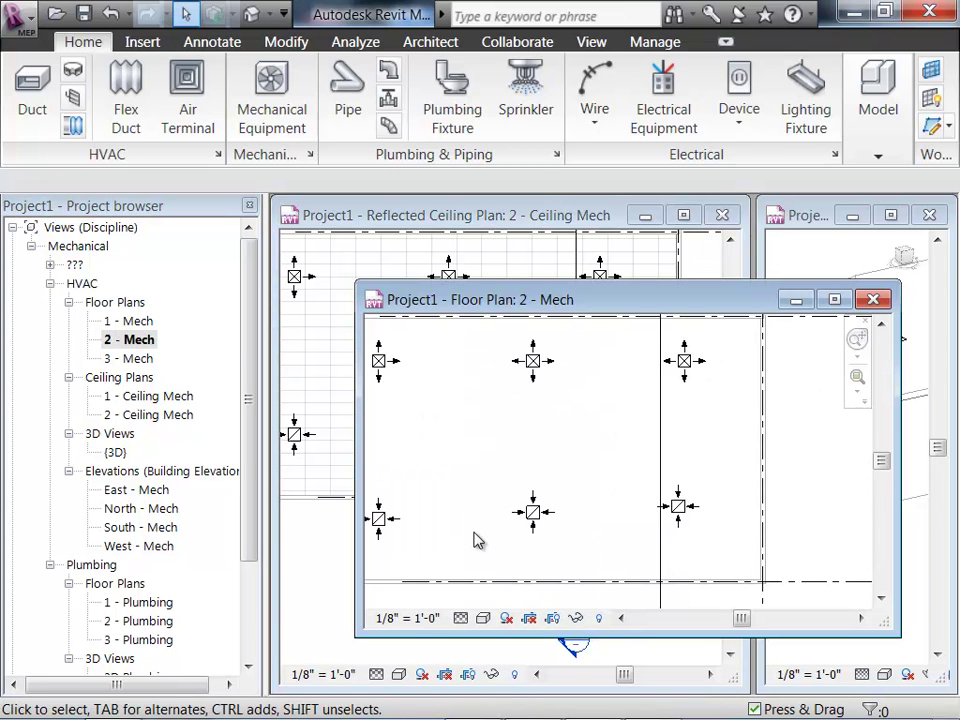
{"action": "scroll", "coordinate": [471, 540], "scroll_direction": "down", "scroll_amount": 2}
{"action": "middle_click_drag", "start_coordinate": [471, 540], "coordinate": [518, 507]}
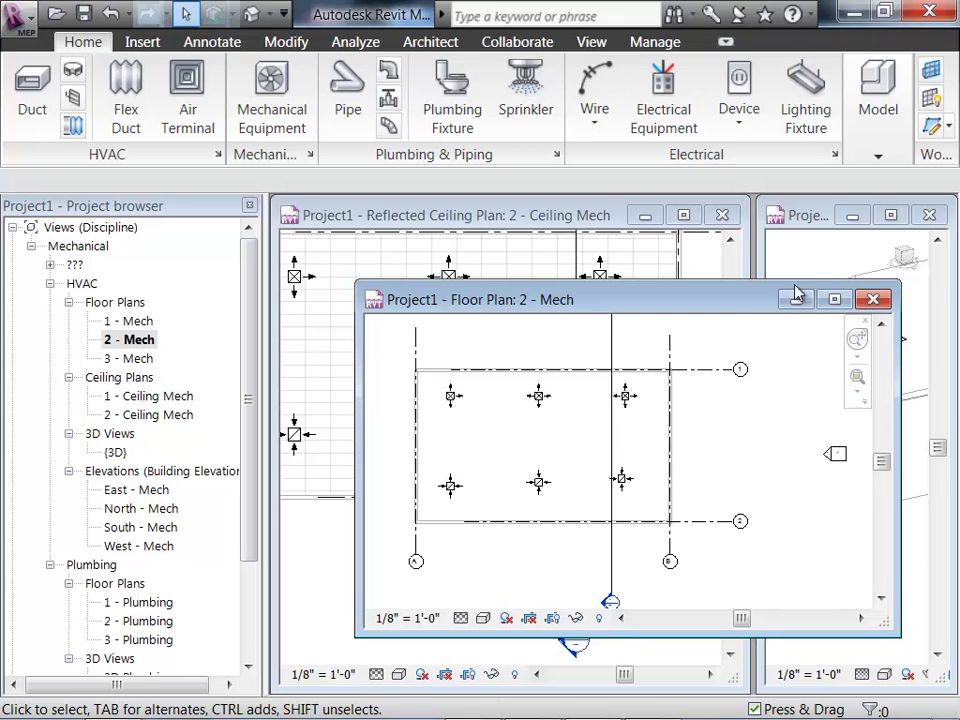
{"action": "left_click", "coordinate": [873, 299]}
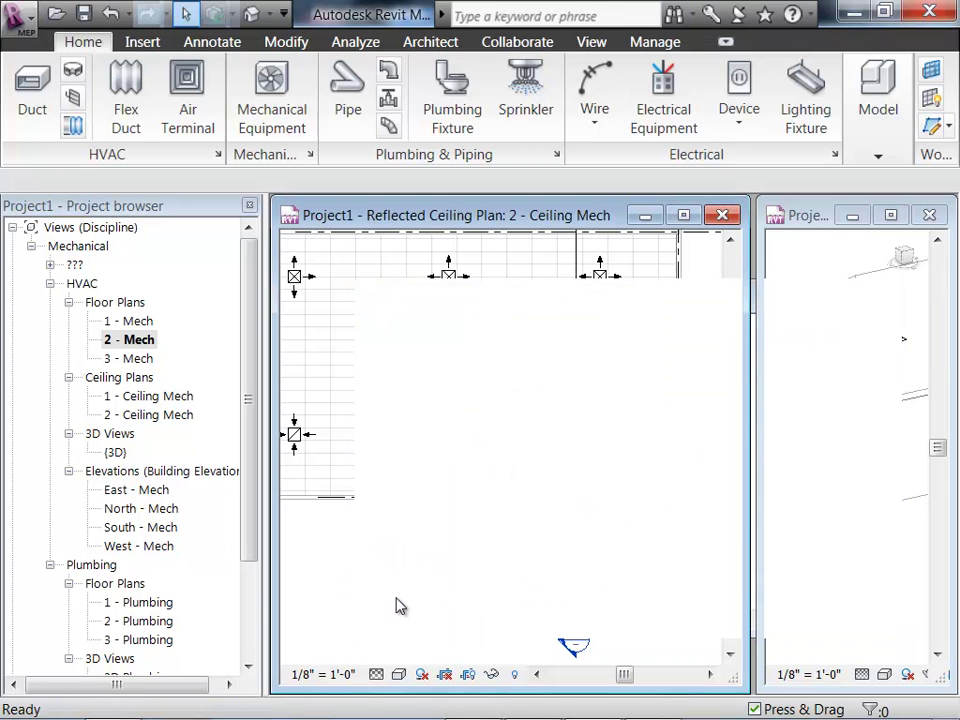
{"action": "scroll", "coordinate": [486, 553], "scroll_direction": "down", "scroll_amount": 2}
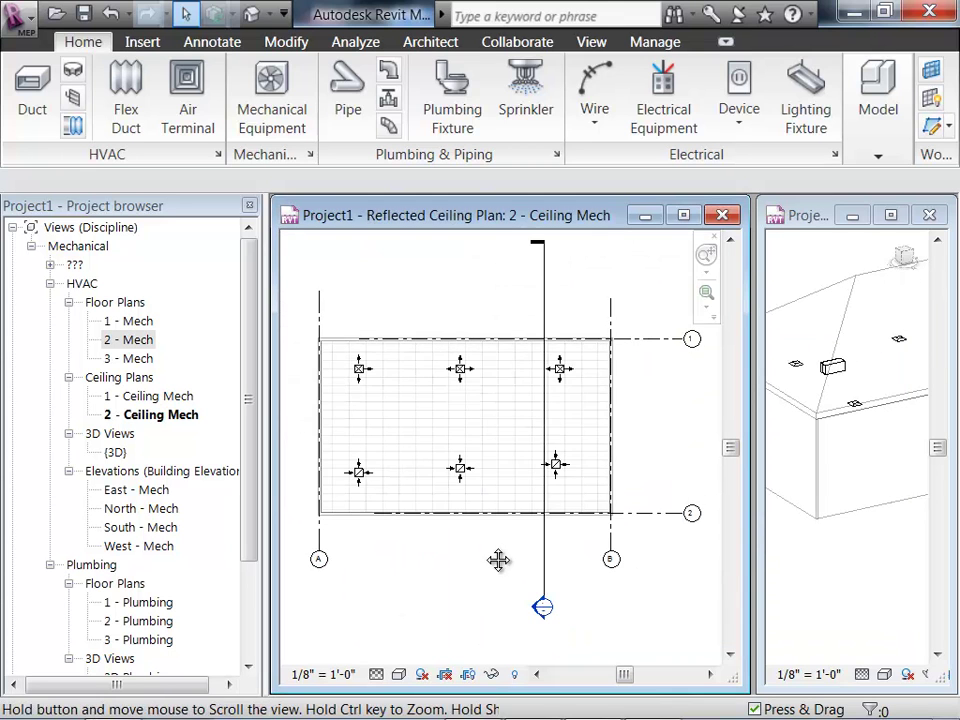
{"action": "scroll", "coordinate": [485, 555], "scroll_direction": "up", "scroll_amount": 1}
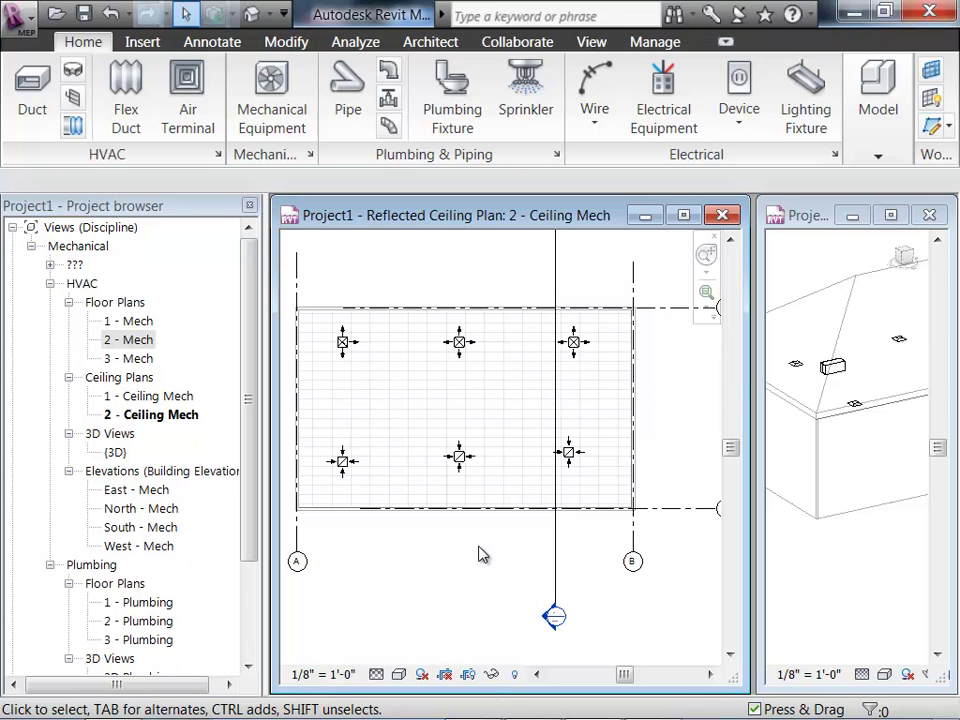
Open the view range of the 2 - Ceiling Mech plan and set the primary range's top offset to 5'
{"action": "right_click", "coordinate": [478, 555]}
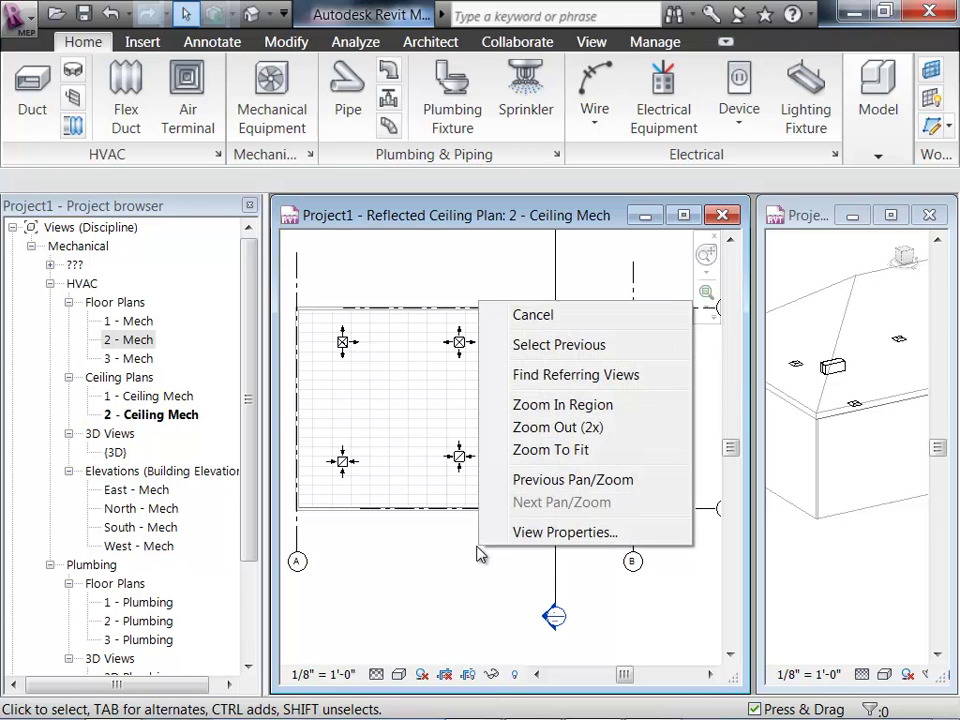
{"action": "left_click", "coordinate": [514, 538]}
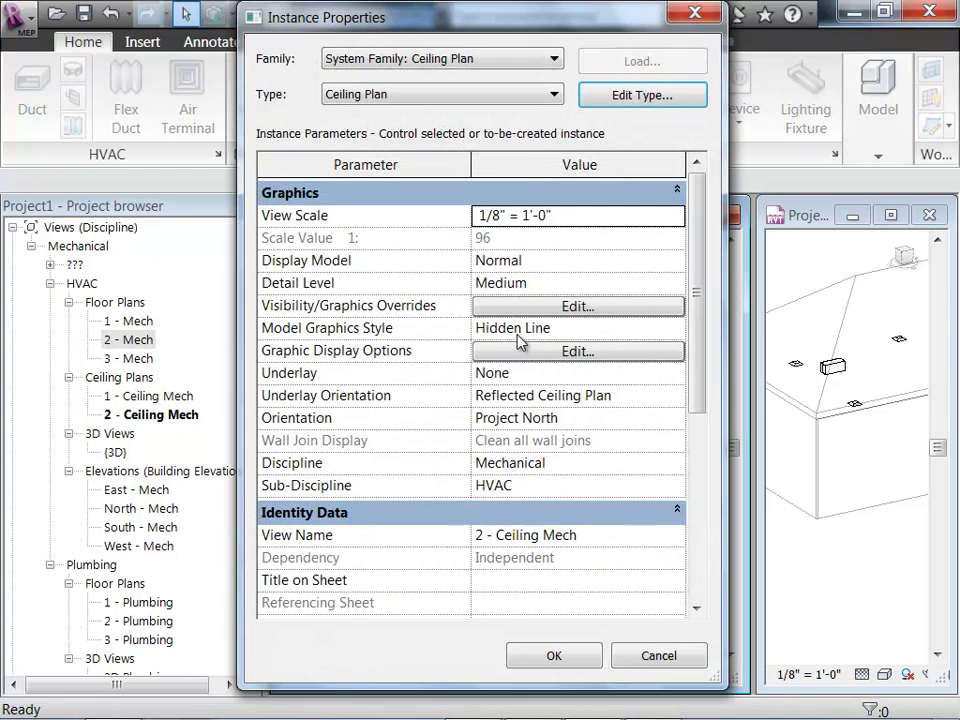
{"action": "left_click_drag", "start_coordinate": [698, 395], "coordinate": [710, 620]}
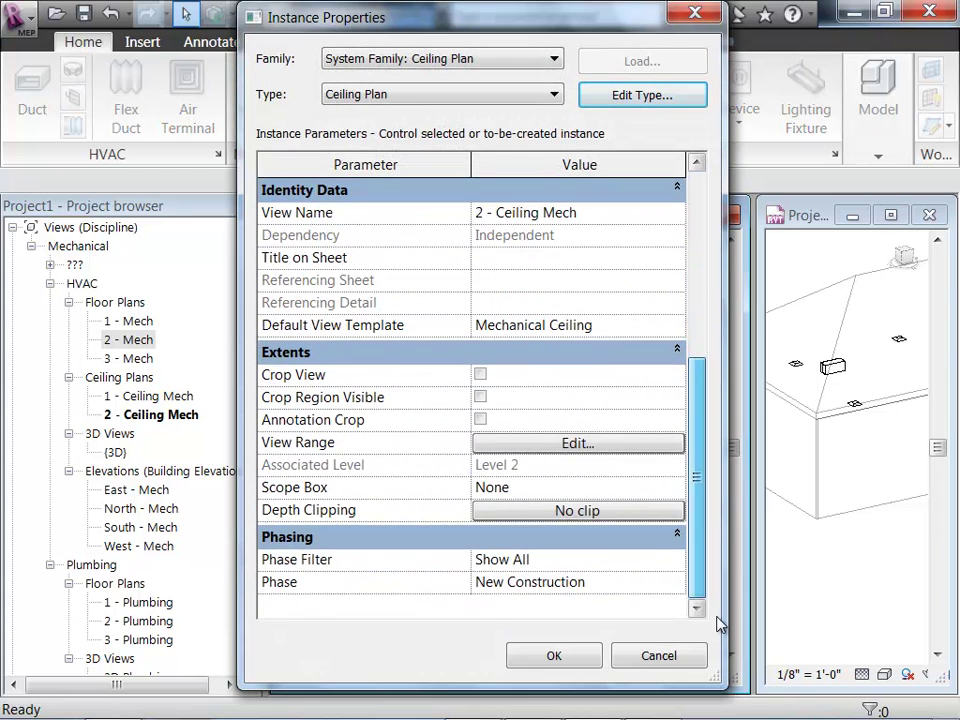
{"action": "left_click", "coordinate": [561, 443]}
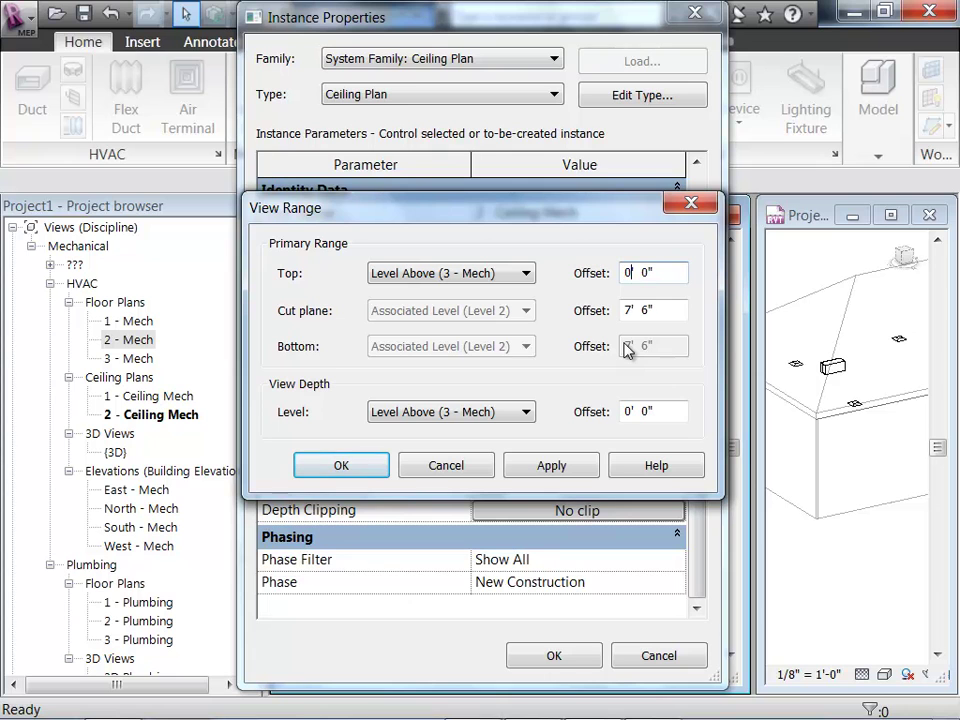
{"action": "key", "text": "Delete"}
{"action": "key", "text": "Delete"}
{"action": "type", "text": "5"}
{"action": "left_click", "coordinate": [326, 476]}
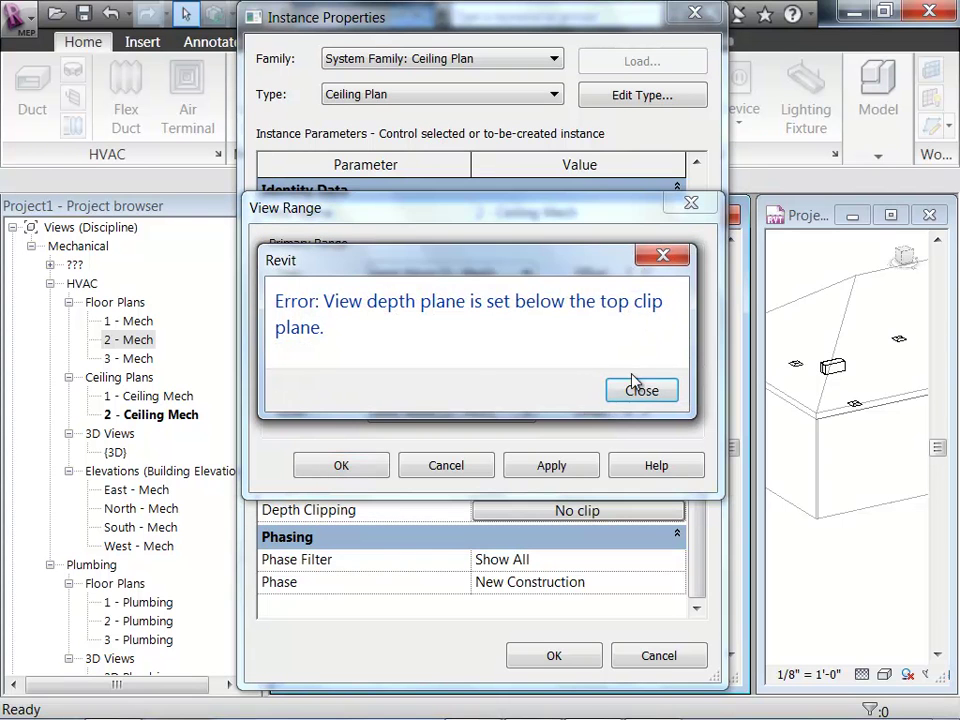
{"action": "left_click", "coordinate": [641, 391]}
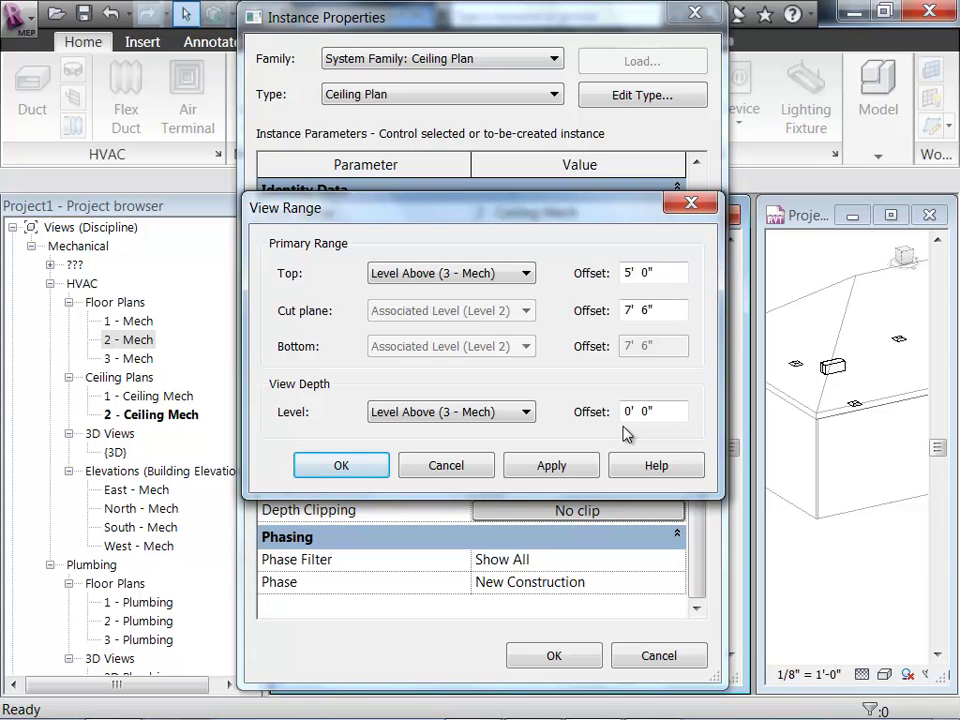
Set the view depth offset of the 2 - Ceiling Mech plan to 5' and apply the view range
{"action": "left_click", "coordinate": [629, 412]}
{"action": "key", "text": "Delete"}
{"action": "key", "text": "Delete"}
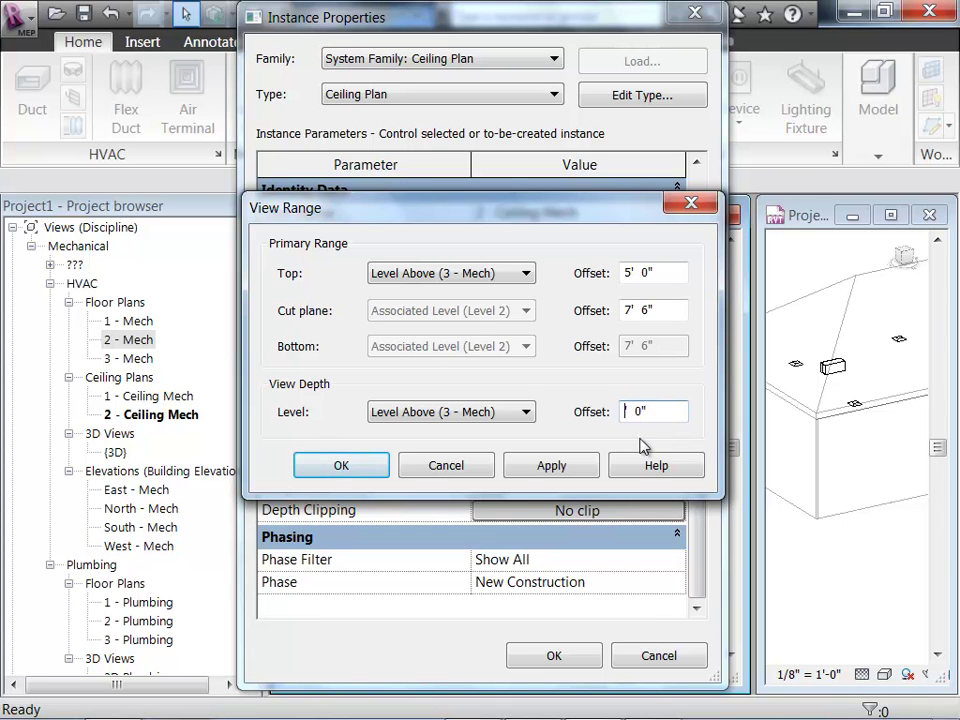
{"action": "type", "text": "5"}
{"action": "left_click", "coordinate": [341, 465]}
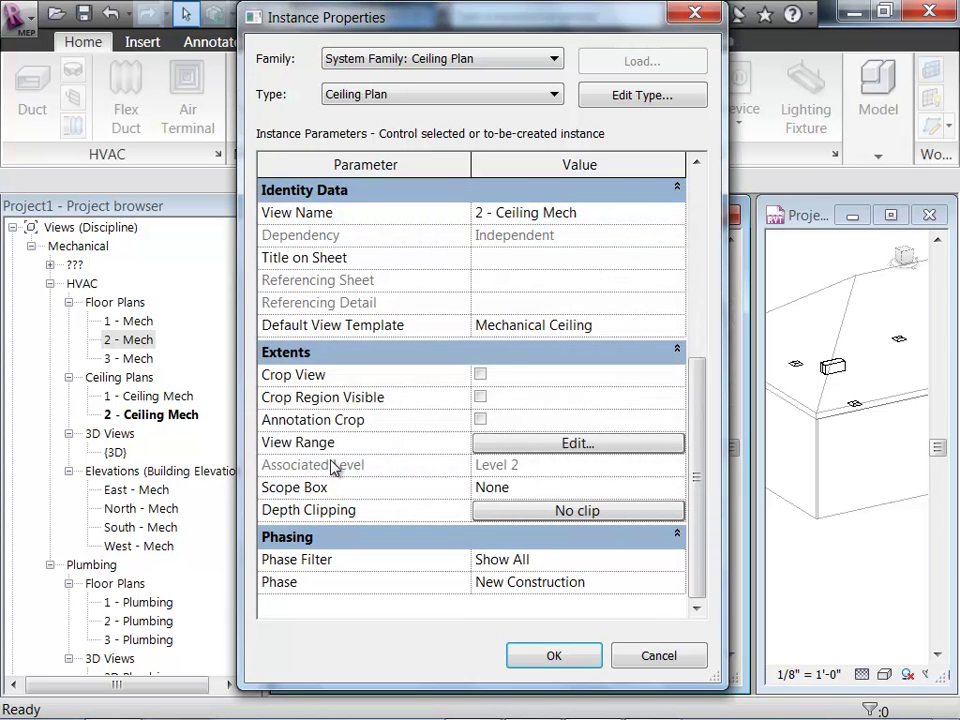
{"action": "left_click", "coordinate": [553, 658]}
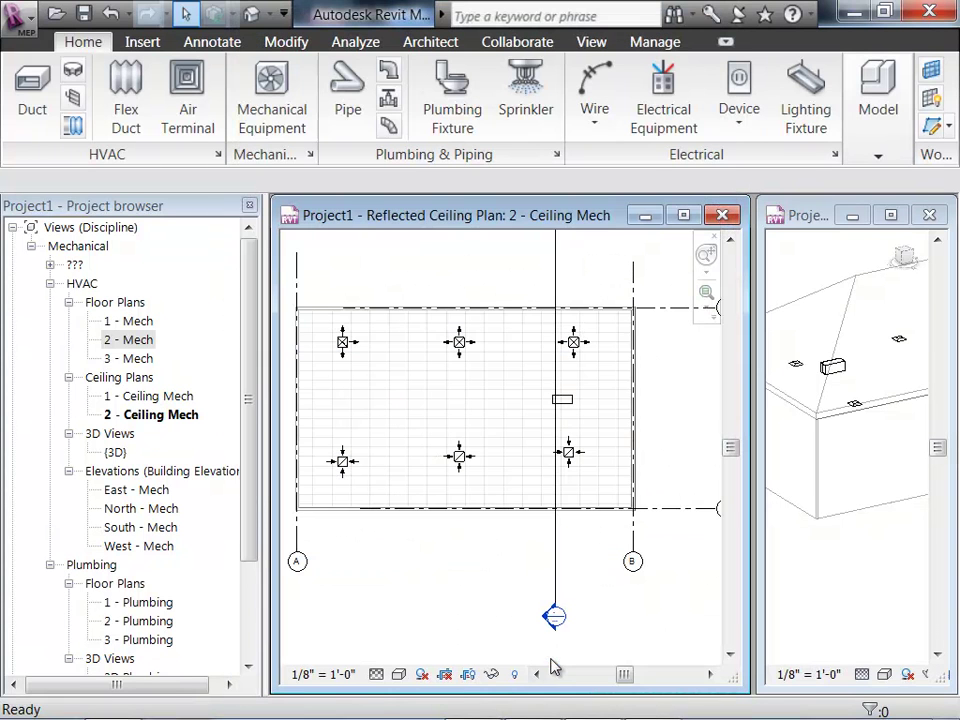
Examine the air handling unit's position relative to the nearby supply and return diffusers in the ceiling plan
{"action": "scroll", "coordinate": [490, 613], "scroll_direction": "up", "scroll_amount": 3}
{"action": "middle_click_drag", "start_coordinate": [536, 469], "coordinate": [360, 700]}
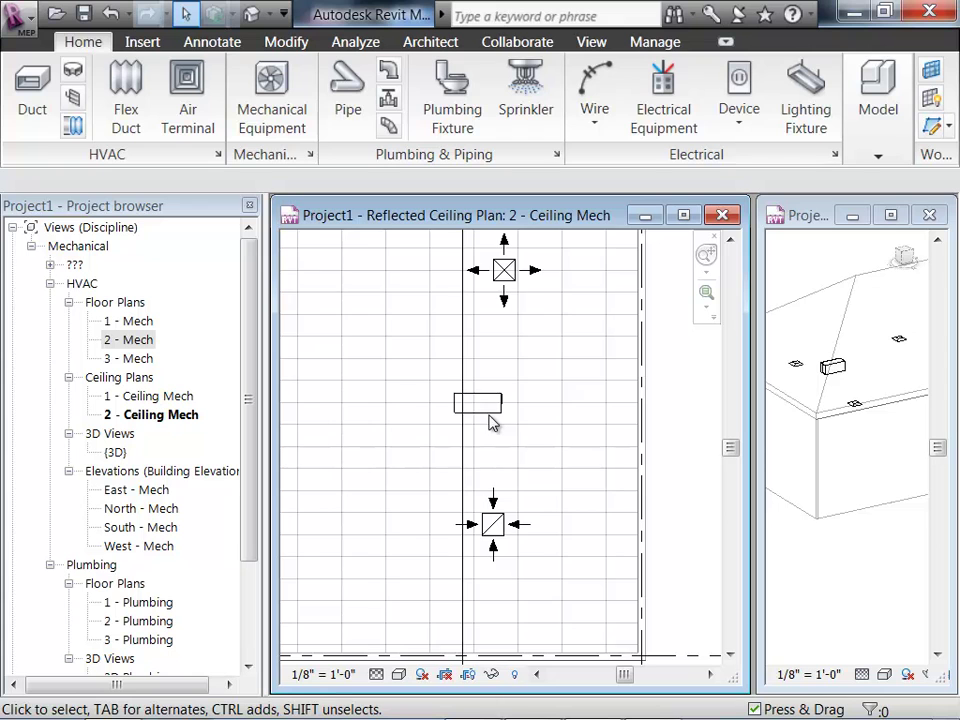
{"action": "scroll", "coordinate": [490, 423], "scroll_direction": "up", "scroll_amount": 2}
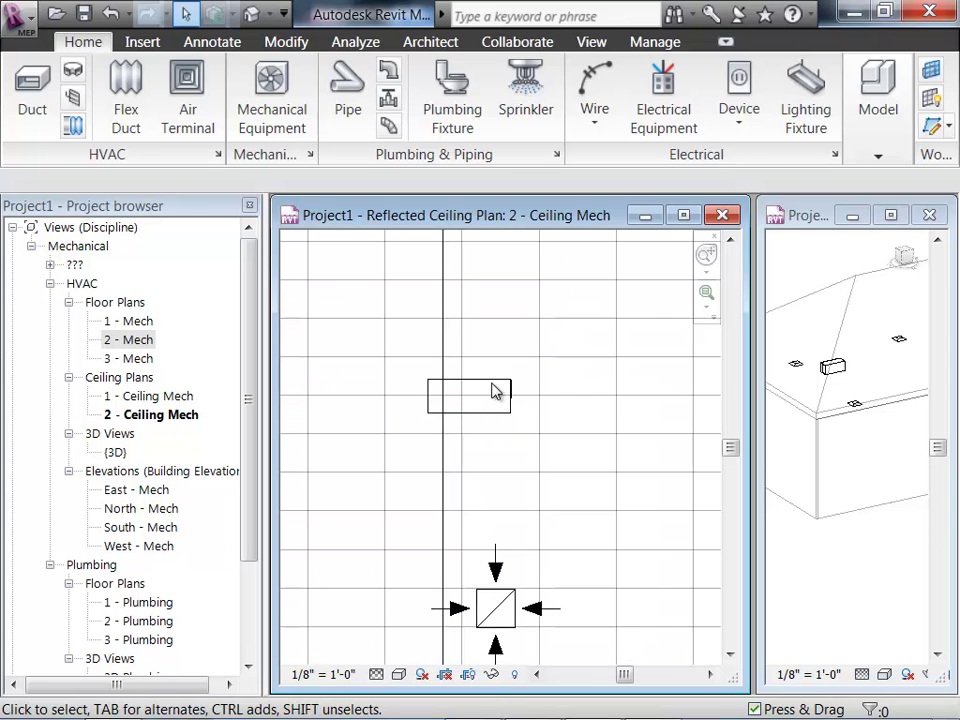
{"action": "scroll", "coordinate": [491, 392], "scroll_direction": "down", "scroll_amount": 2}
{"action": "scroll", "coordinate": [491, 392], "scroll_direction": "up", "scroll_amount": 2}
{"action": "left_click", "coordinate": [500, 617]}
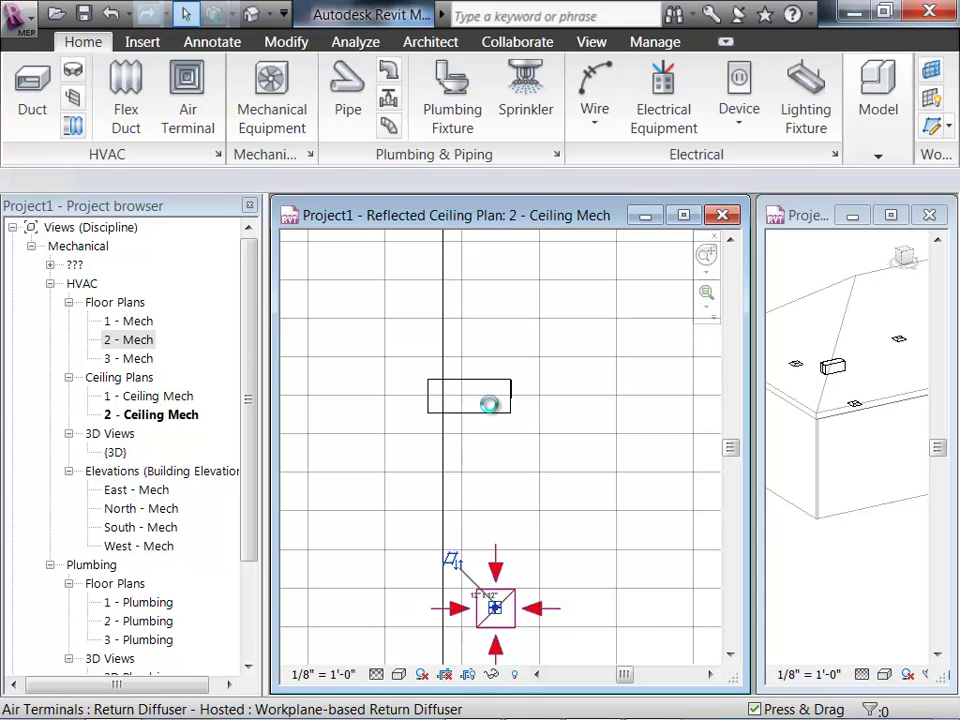
{"action": "left_click", "coordinate": [509, 422]}
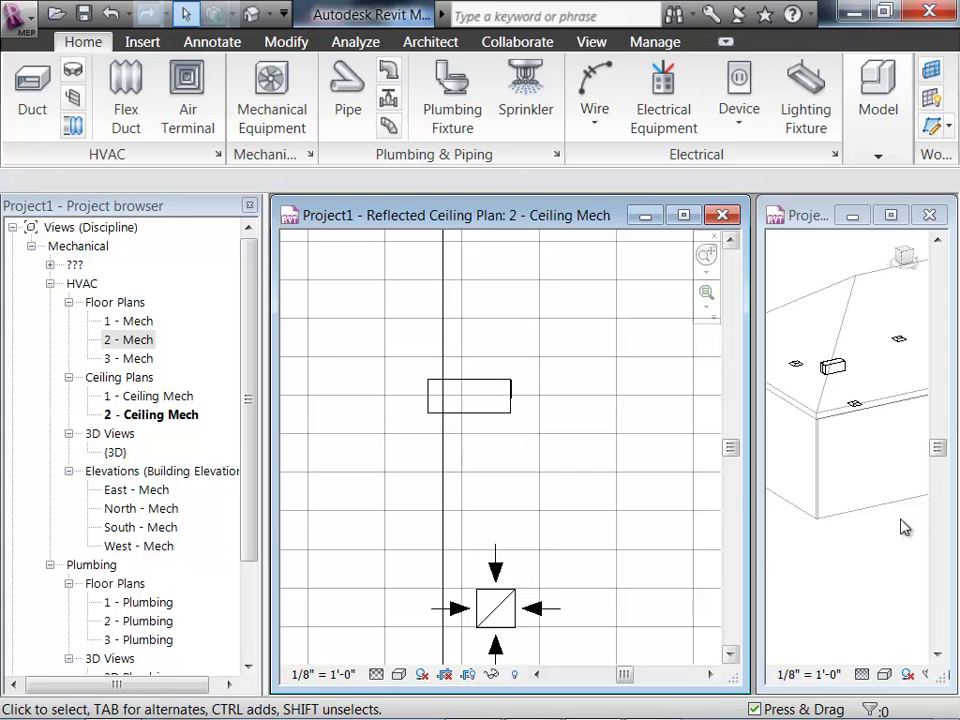
Examine the air handling unit and the surrounding diffusers in the 3D view
{"action": "left_click", "coordinate": [858, 548]}
{"action": "middle_click_drag", "start_coordinate": [858, 548], "coordinate": [859, 583]}
{"action": "scroll", "coordinate": [838, 450], "scroll_direction": "up", "scroll_amount": 4}
{"action": "scroll", "coordinate": [838, 450], "scroll_direction": "down", "scroll_amount": 3}
{"action": "middle_click_drag", "start_coordinate": [838, 450], "coordinate": [926, 499]}
{"action": "scroll", "coordinate": [828, 486], "scroll_direction": "down", "scroll_amount": 1}
{"action": "middle_click_drag", "start_coordinate": [828, 486], "coordinate": [830, 438]}
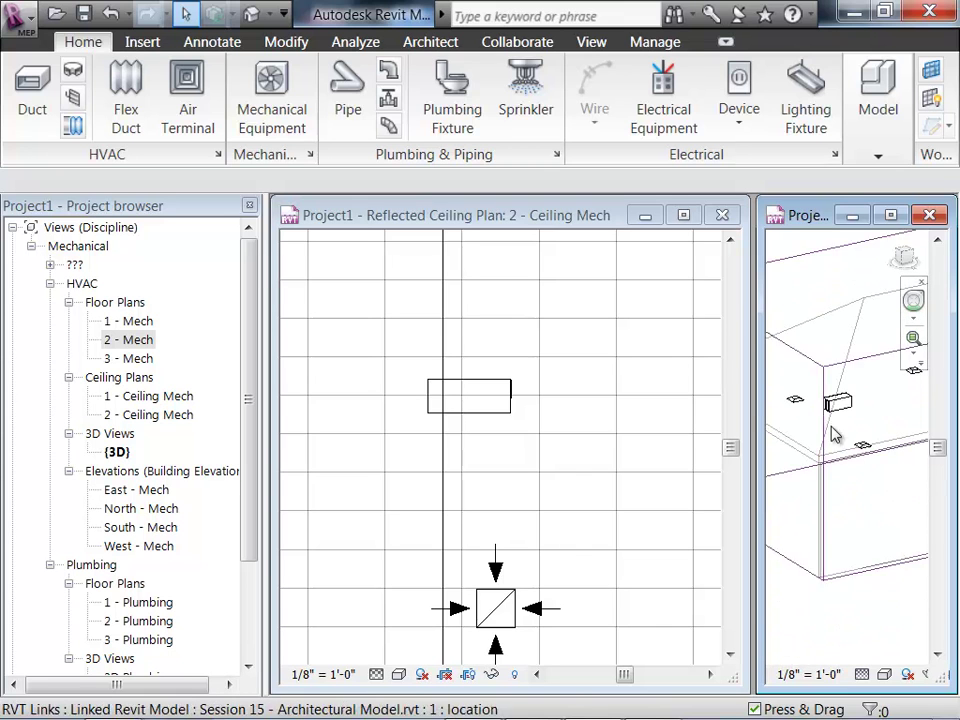
Open the 3 - Mech floor plan, maximize its view, and check the air handling unit's placement
{"action": "double_click", "coordinate": [122, 358]}
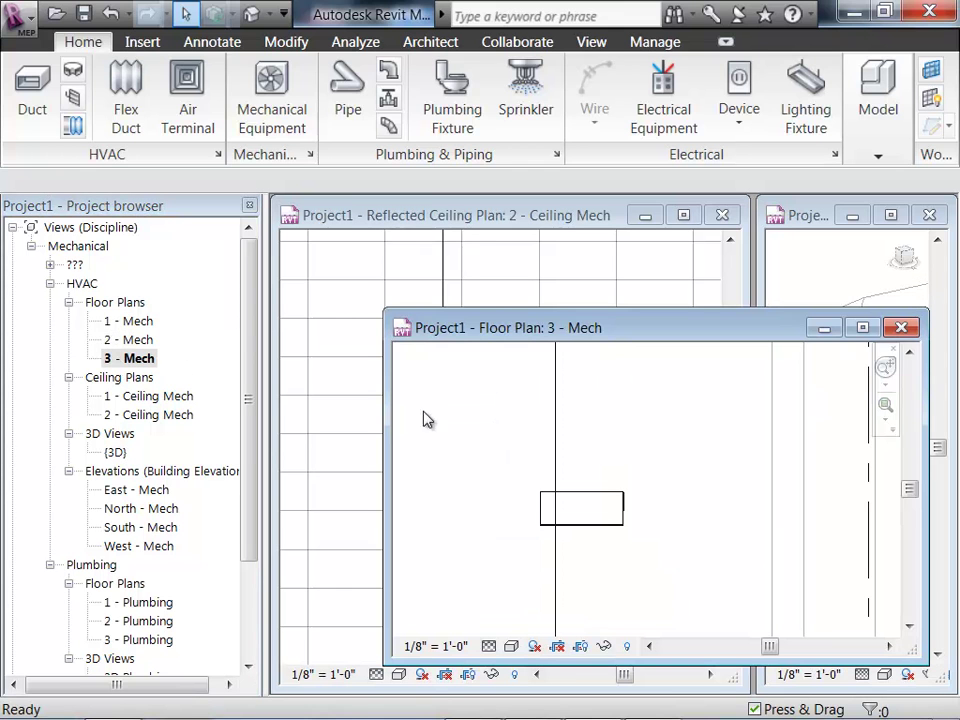
{"action": "left_click", "coordinate": [602, 530]}
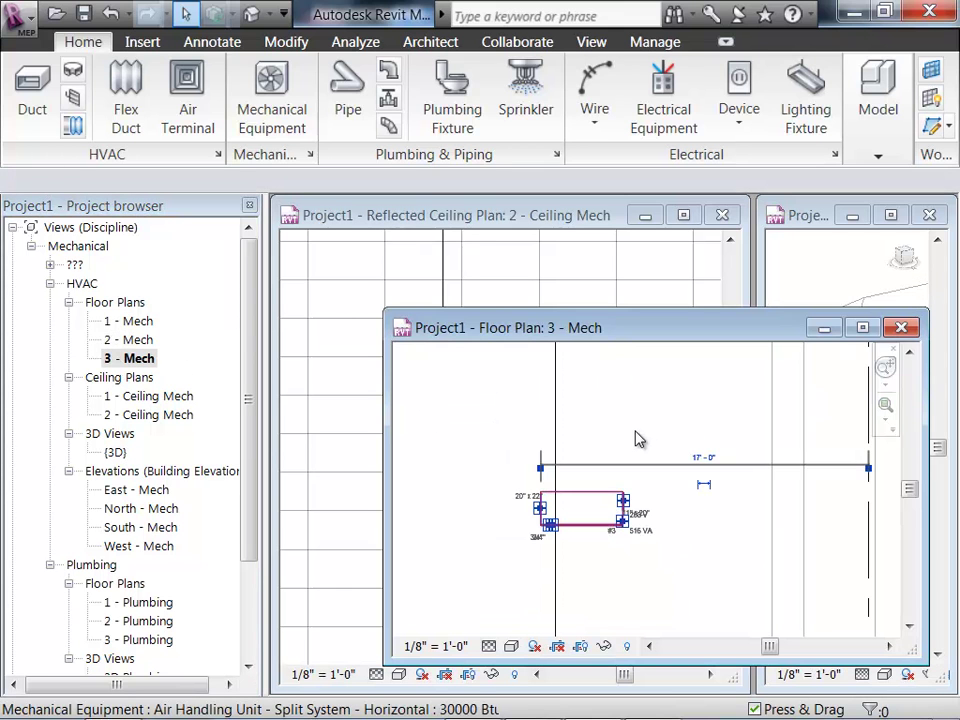
{"action": "left_click_drag", "start_coordinate": [761, 336], "coordinate": [695, 308]}
{"action": "left_click", "coordinate": [795, 300]}
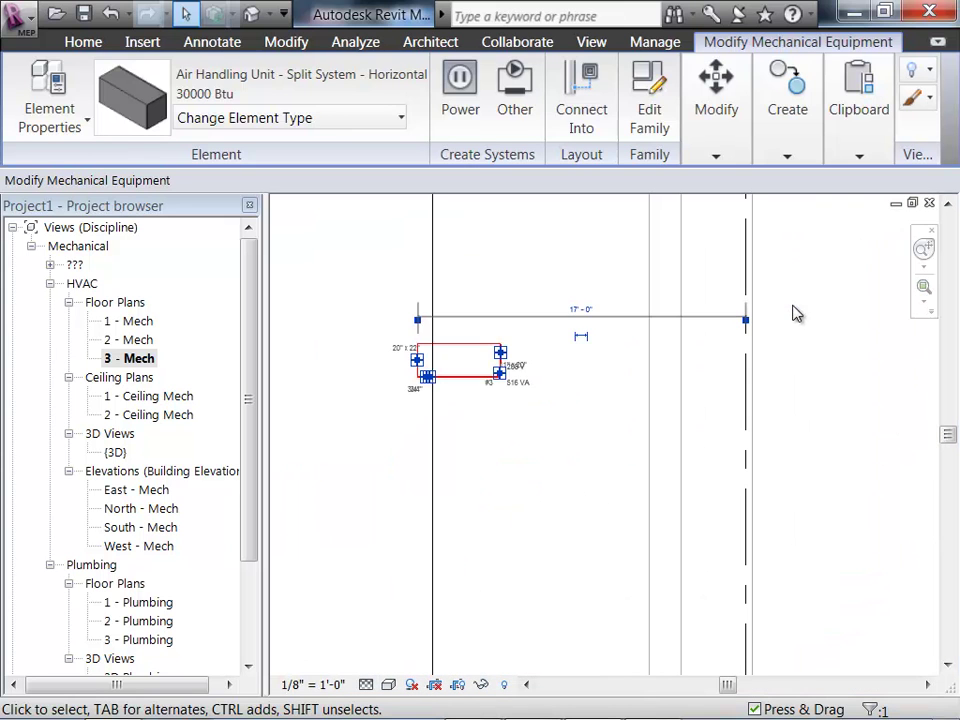
{"action": "scroll", "coordinate": [568, 465], "scroll_direction": "down", "scroll_amount": 3}
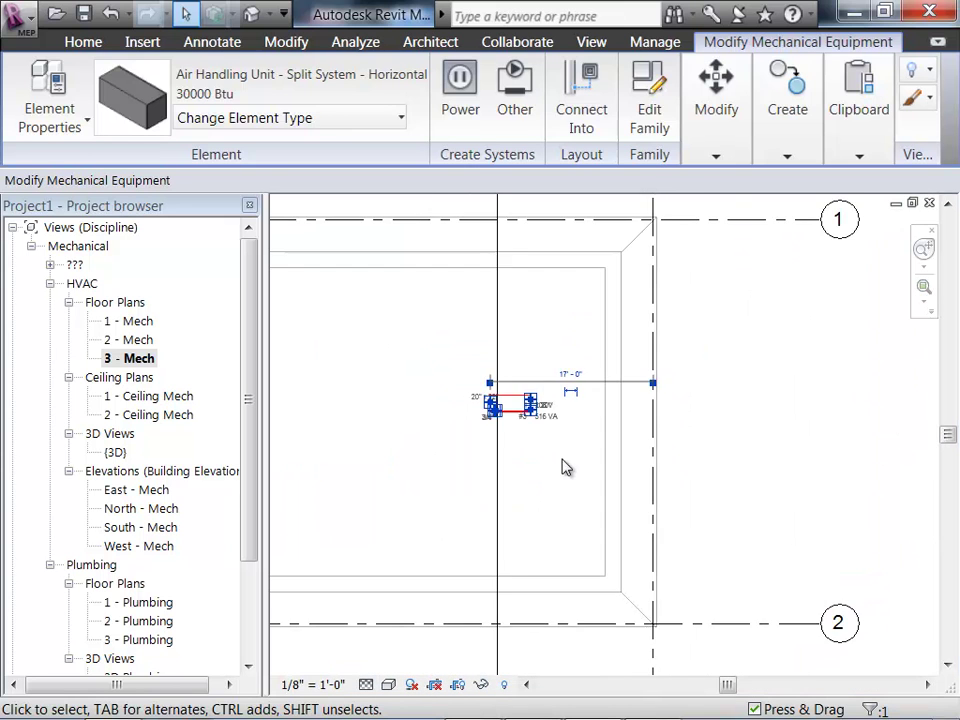
{"action": "middle_click_drag", "start_coordinate": [507, 485], "coordinate": [600, 469]}
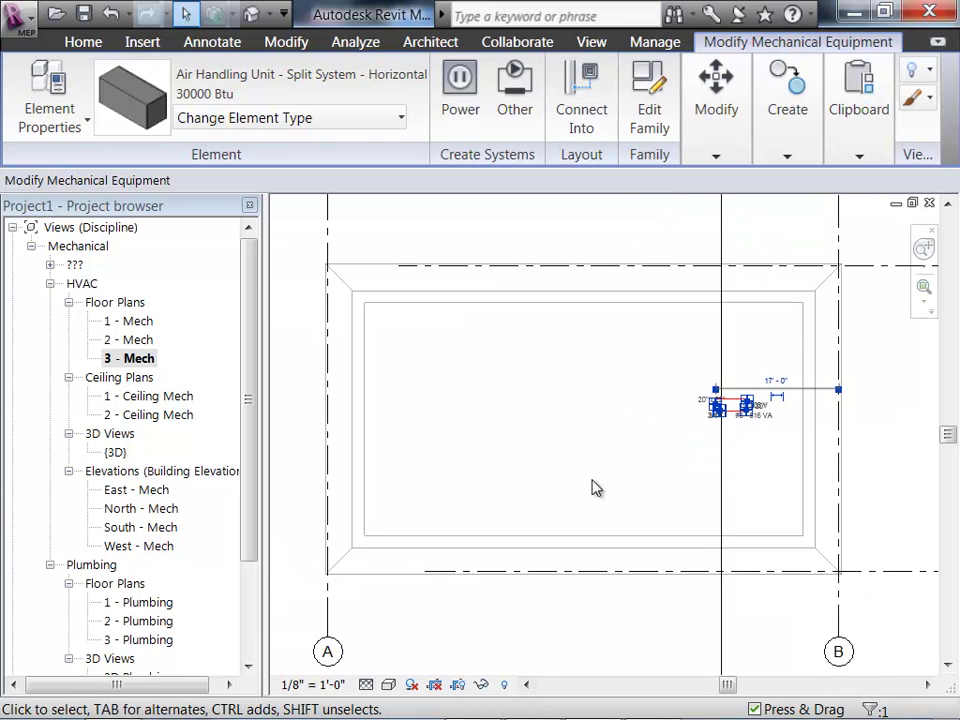
{"action": "left_click", "coordinate": [606, 628]}
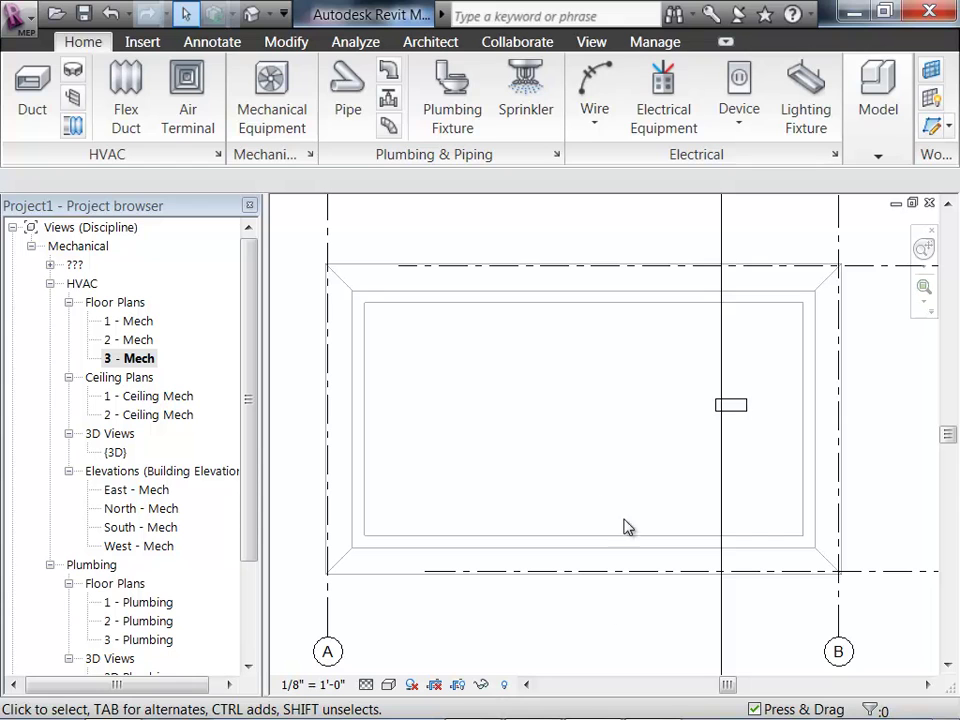
Set the 3 - Mech floor plan's view range to a top offset of -2' and a view depth offset of -2'
{"action": "scroll", "coordinate": [700, 476], "scroll_direction": "up", "scroll_amount": 1}
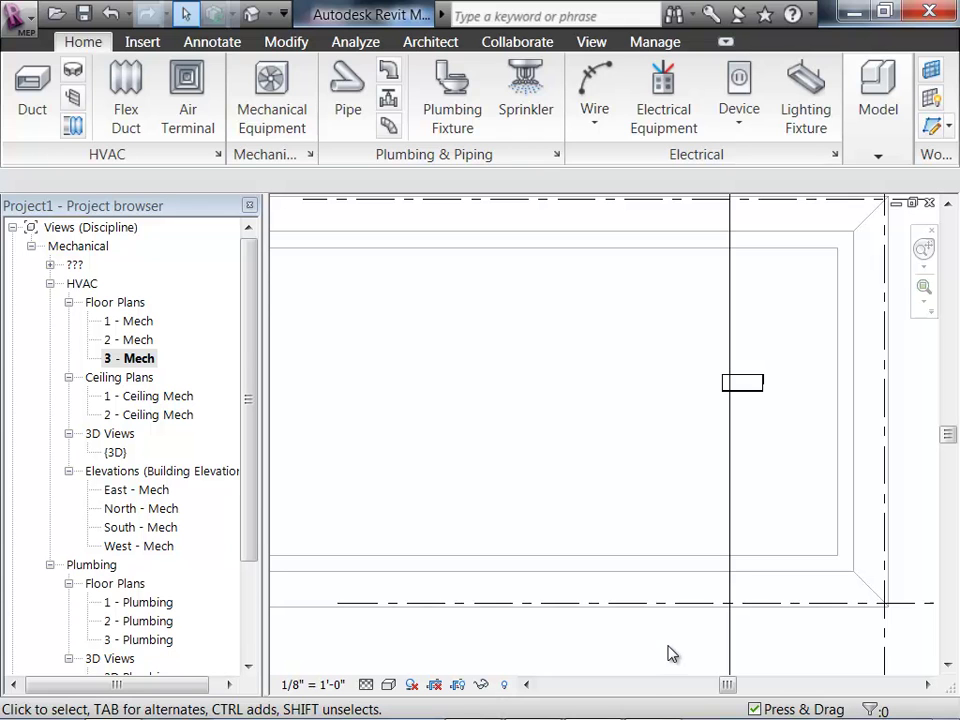
{"action": "right_click", "coordinate": [670, 652]}
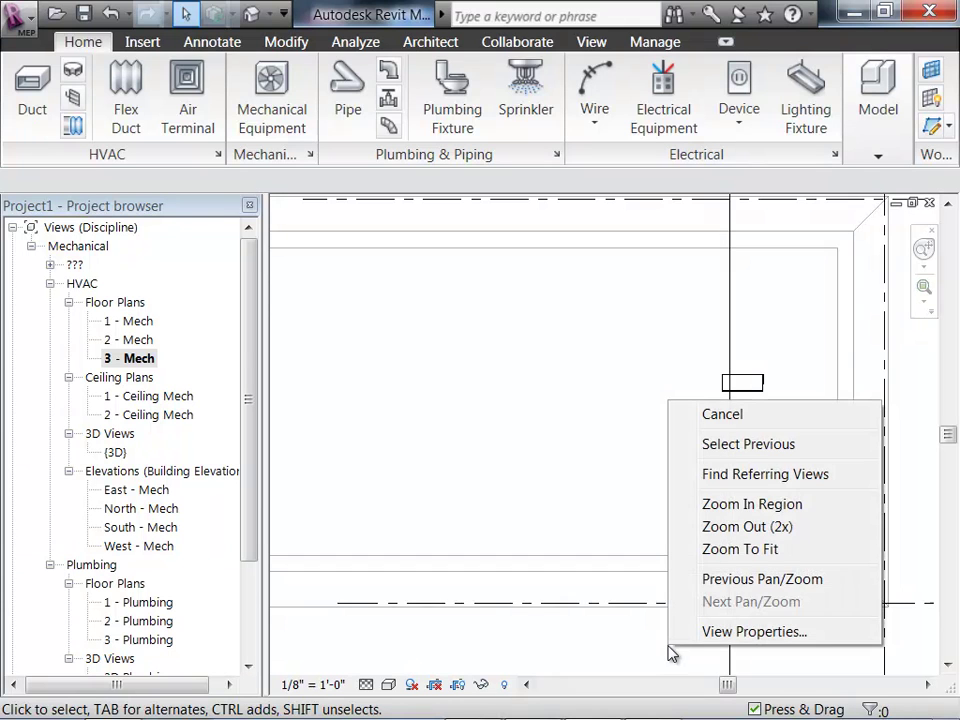
{"action": "left_click", "coordinate": [689, 638]}
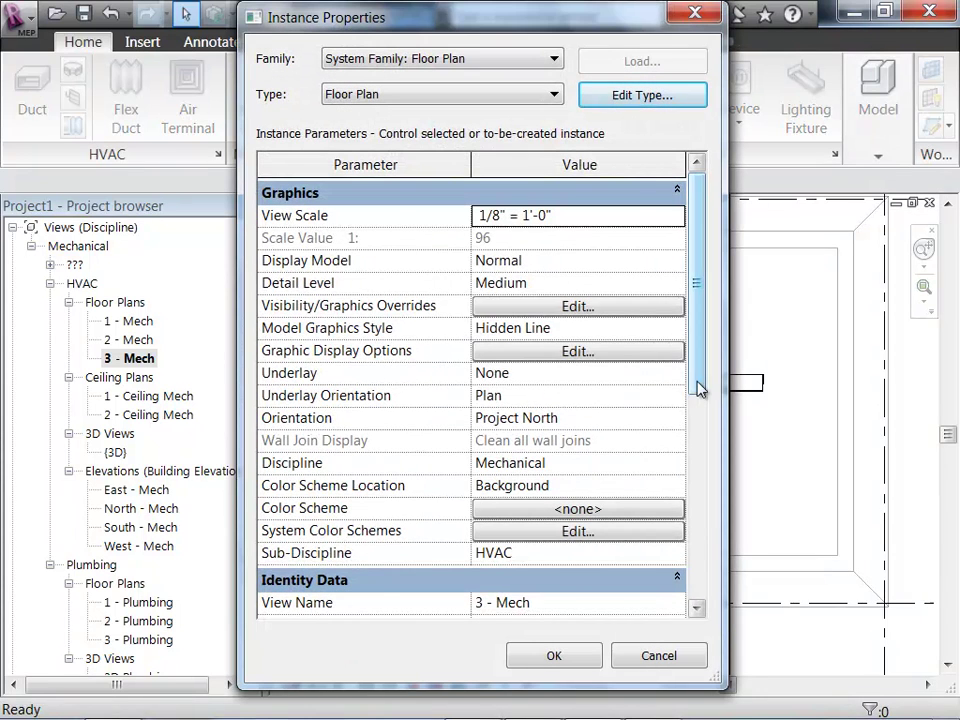
{"action": "left_click_drag", "start_coordinate": [699, 388], "coordinate": [703, 595]}
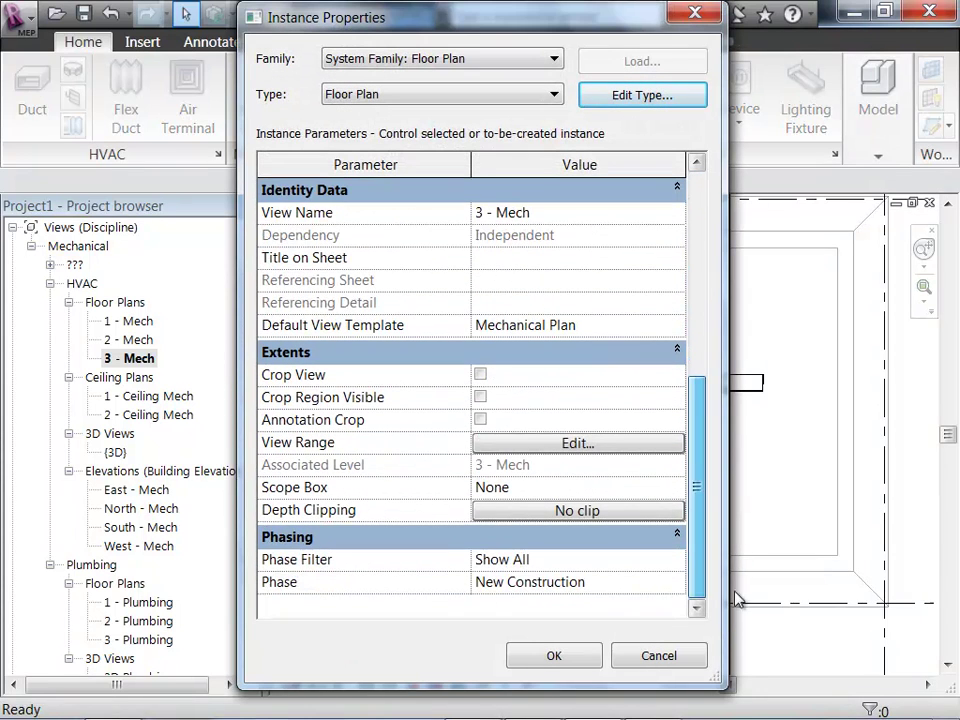
{"action": "left_click", "coordinate": [638, 450]}
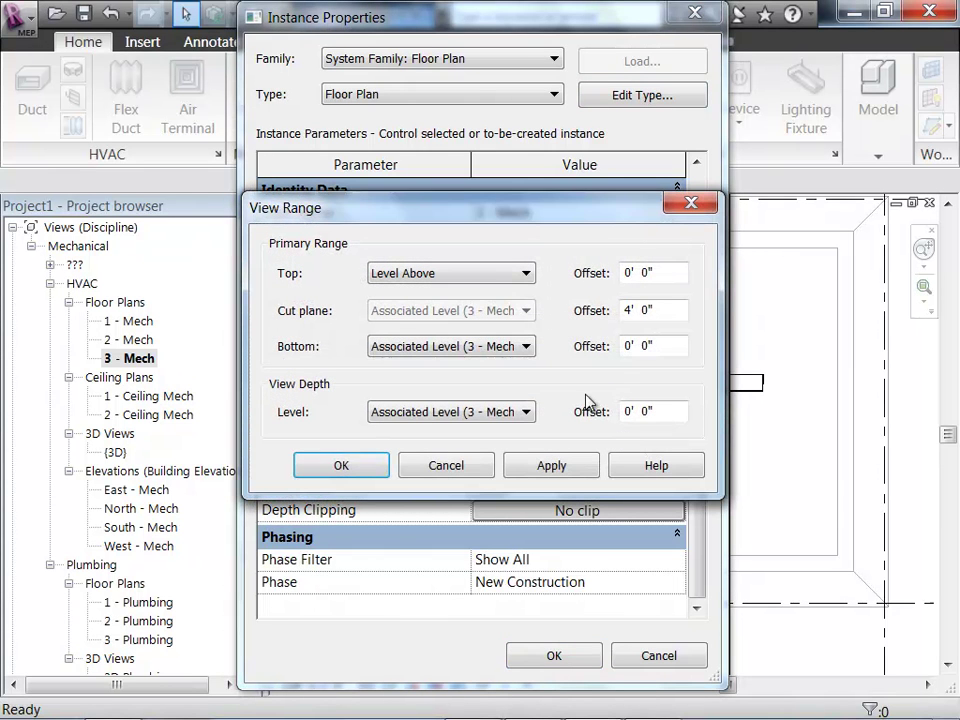
{"action": "key", "text": "BackSpace"}
{"action": "type", "text": "2"}
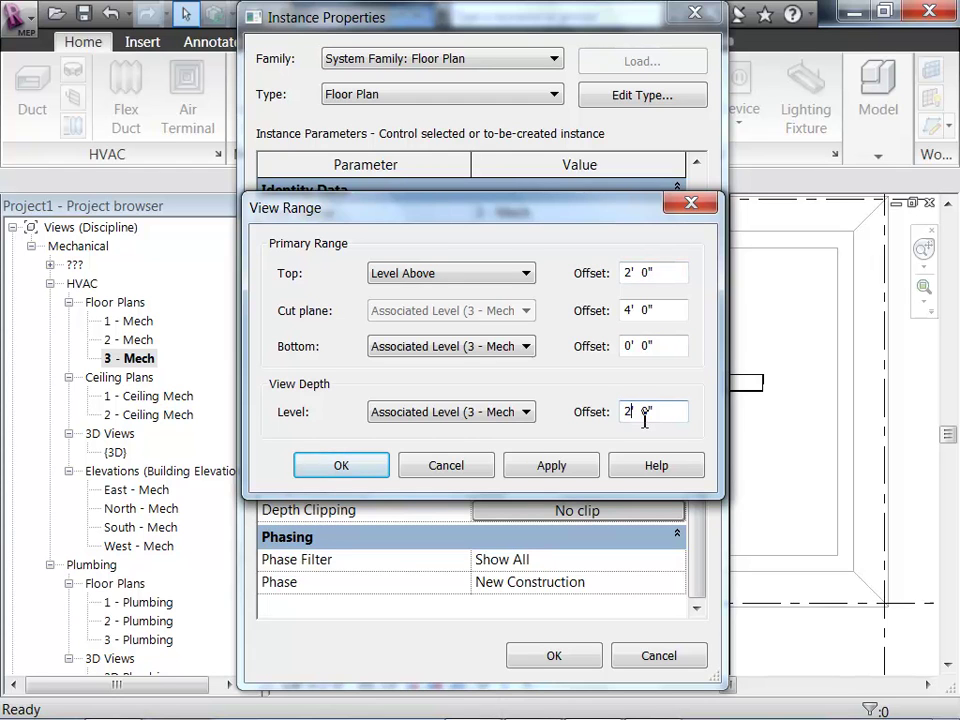
{"action": "type", "text": "-"}
{"action": "type", "text": "-"}
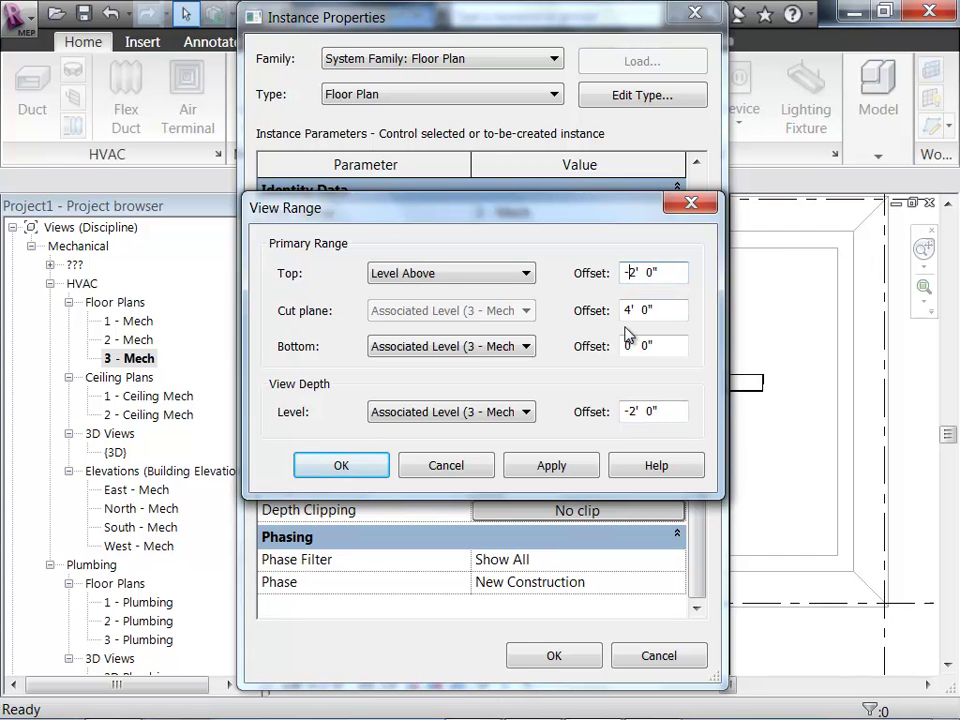
{"action": "left_click", "coordinate": [345, 465]}
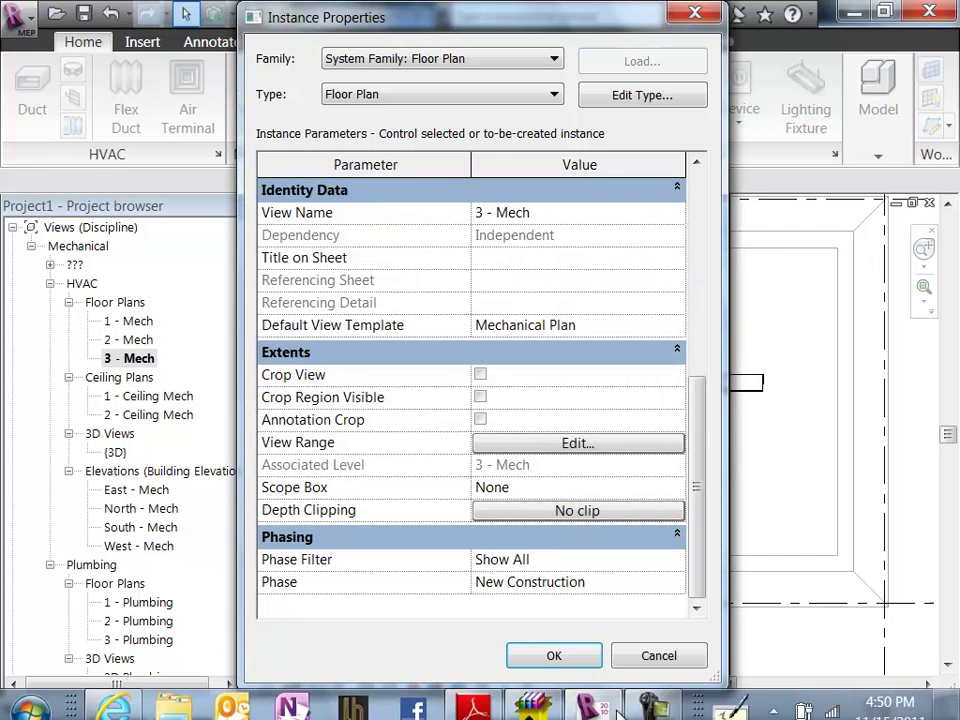
{"action": "left_click", "coordinate": [558, 655]}
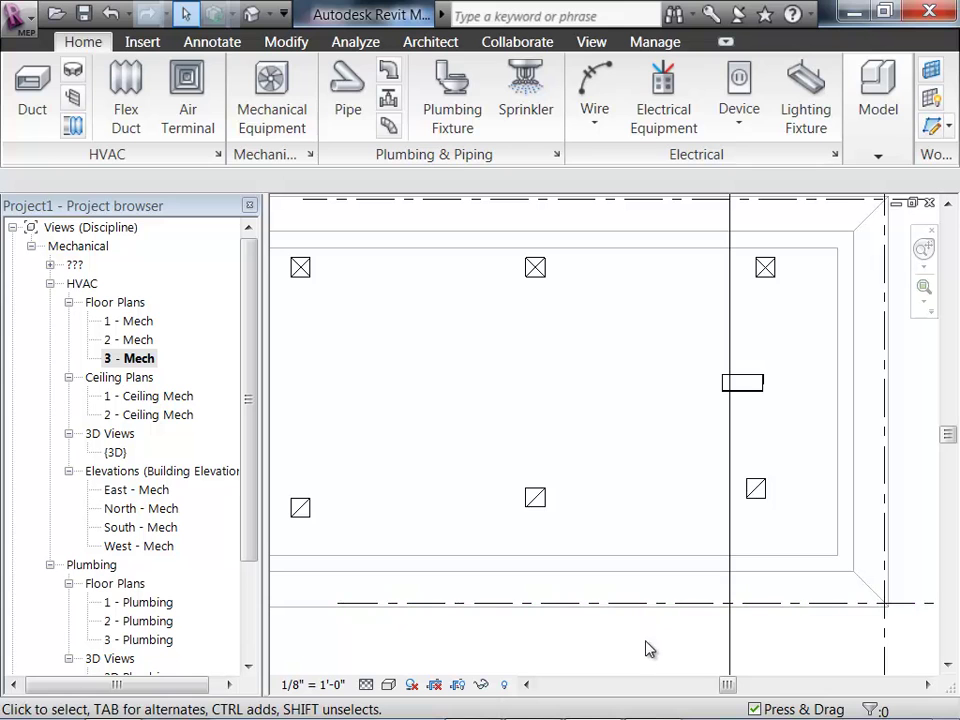
Select the air handling unit in the 3 - Mech floor plan and examine its duct, pipe and power connectors
{"action": "left_click", "coordinate": [632, 542]}
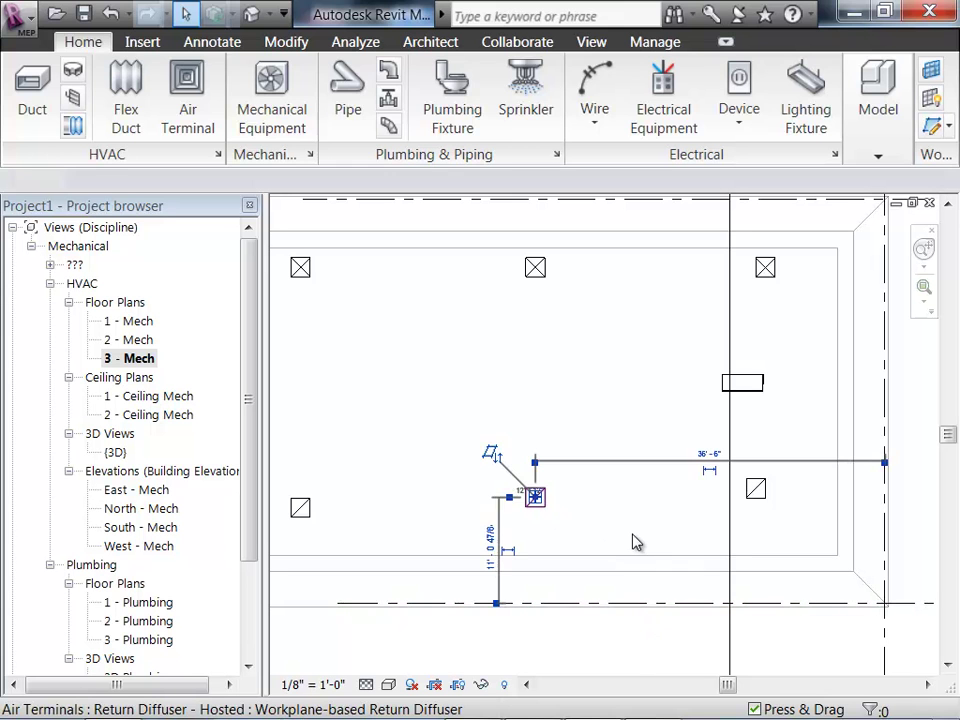
{"action": "left_click", "coordinate": [632, 542]}
{"action": "scroll", "coordinate": [679, 454], "scroll_direction": "down", "scroll_amount": 1}
{"action": "middle_click_drag", "start_coordinate": [679, 454], "coordinate": [642, 497]}
{"action": "scroll", "coordinate": [632, 455], "scroll_direction": "up", "scroll_amount": 2}
{"action": "scroll", "coordinate": [634, 456], "scroll_direction": "up", "scroll_amount": 2}
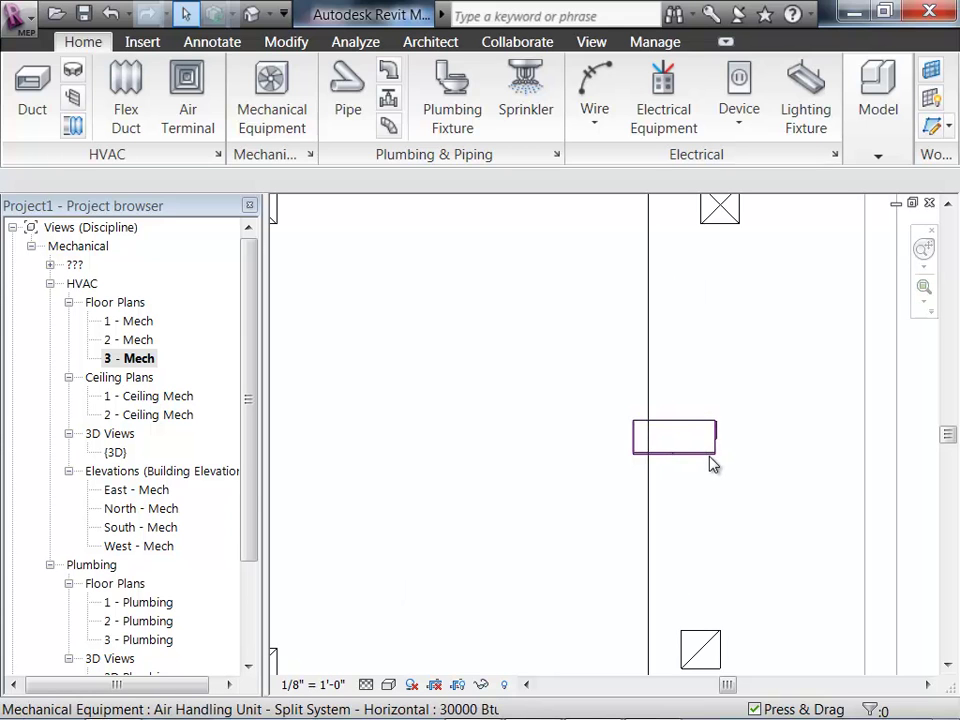
{"action": "left_click", "coordinate": [710, 463]}
{"action": "mouse_move", "coordinate": [720, 508]}
{"action": "middle_mouse_down"}
{"action": "mouse_move", "coordinate": [718, 521]}
{"action": "mouse_move", "coordinate": [706, 521]}
{"action": "middle_mouse_up"}
{"action": "scroll", "coordinate": [704, 521], "scroll_direction": "up", "scroll_amount": 4}
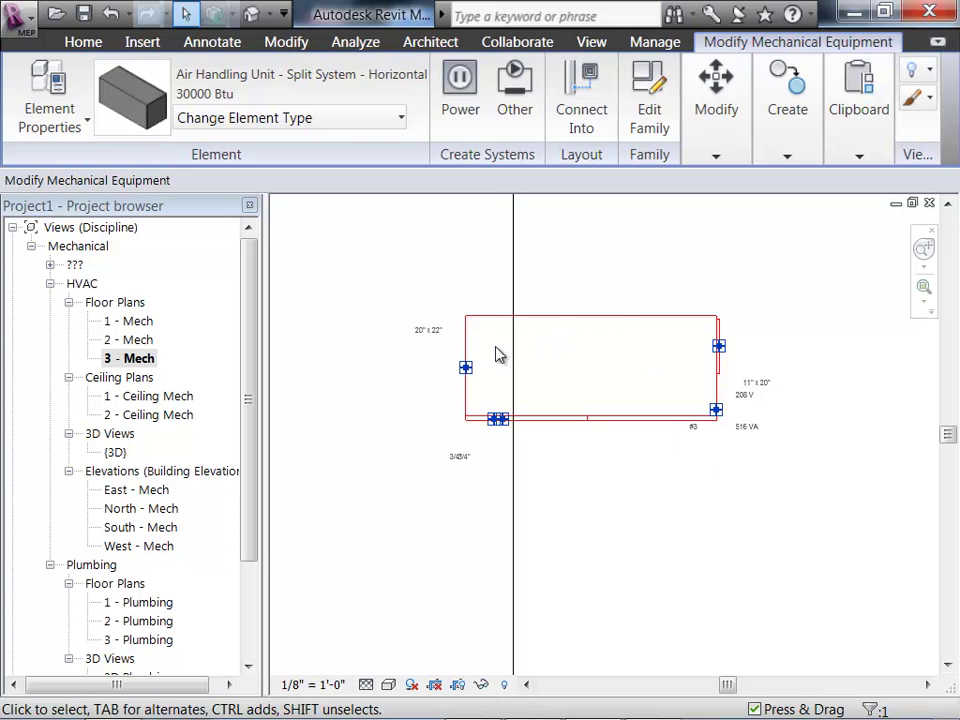
Review the connectors offered by Connect Into for the air handling unit, try the 3/4" round Connector 2, and cancel the command
{"action": "left_click", "coordinate": [549, 138]}
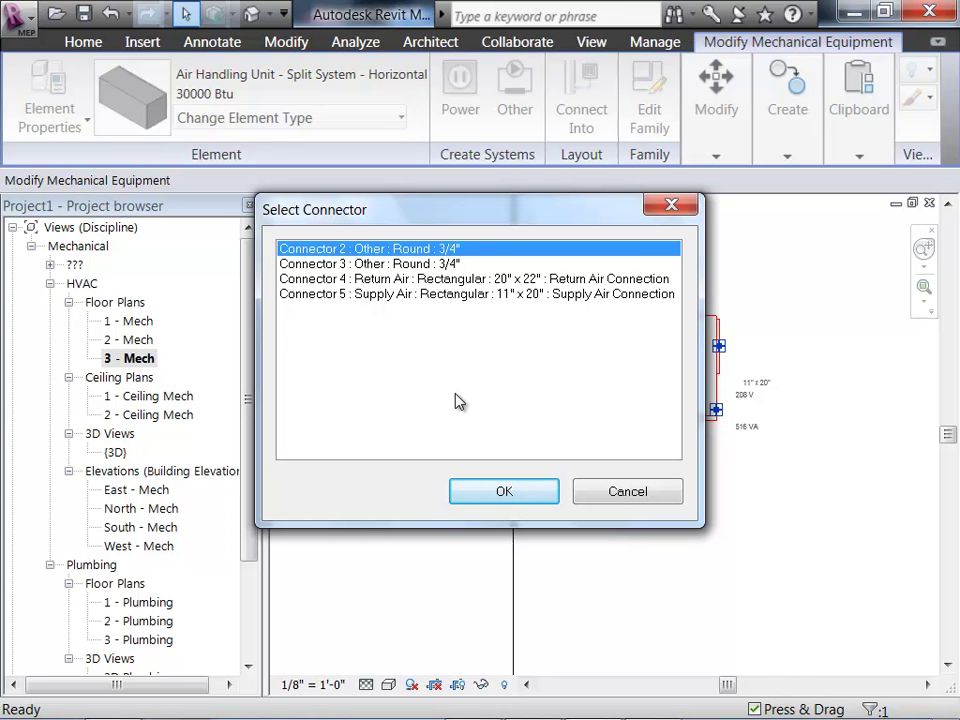
{"action": "left_click_drag", "start_coordinate": [477, 226], "coordinate": [577, 524]}
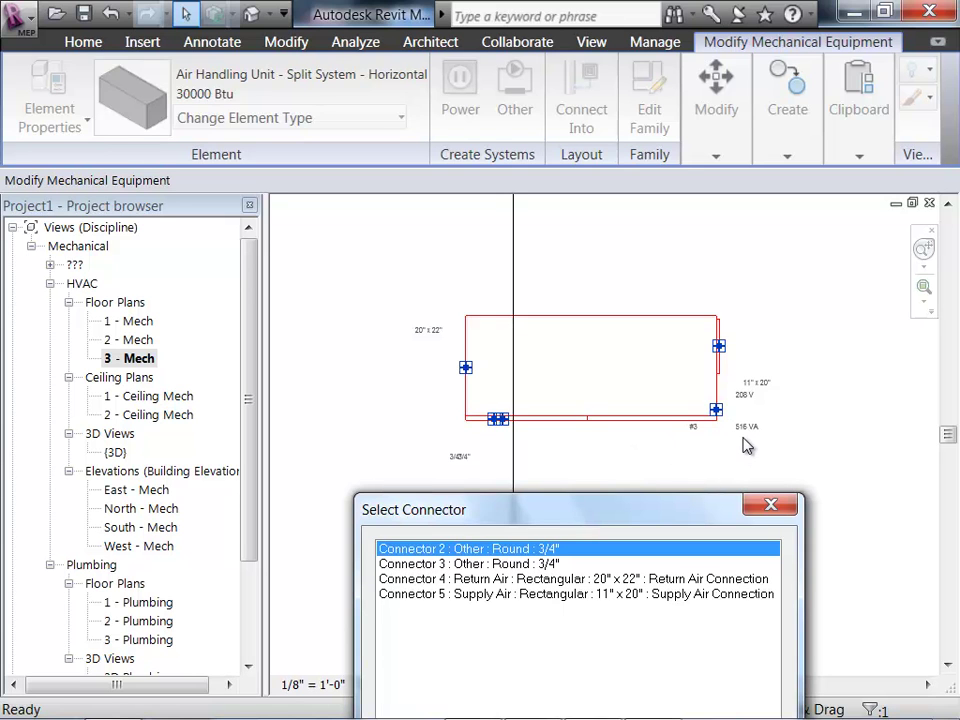
{"action": "left_click_drag", "start_coordinate": [671, 508], "coordinate": [639, 224]}
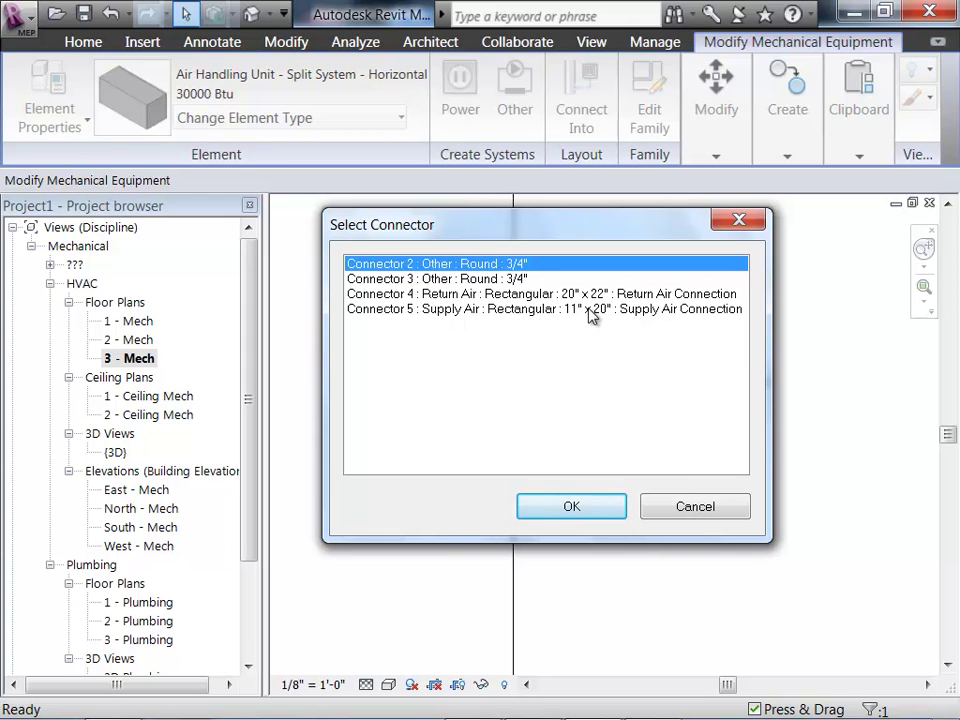
{"action": "left_click", "coordinate": [704, 508]}
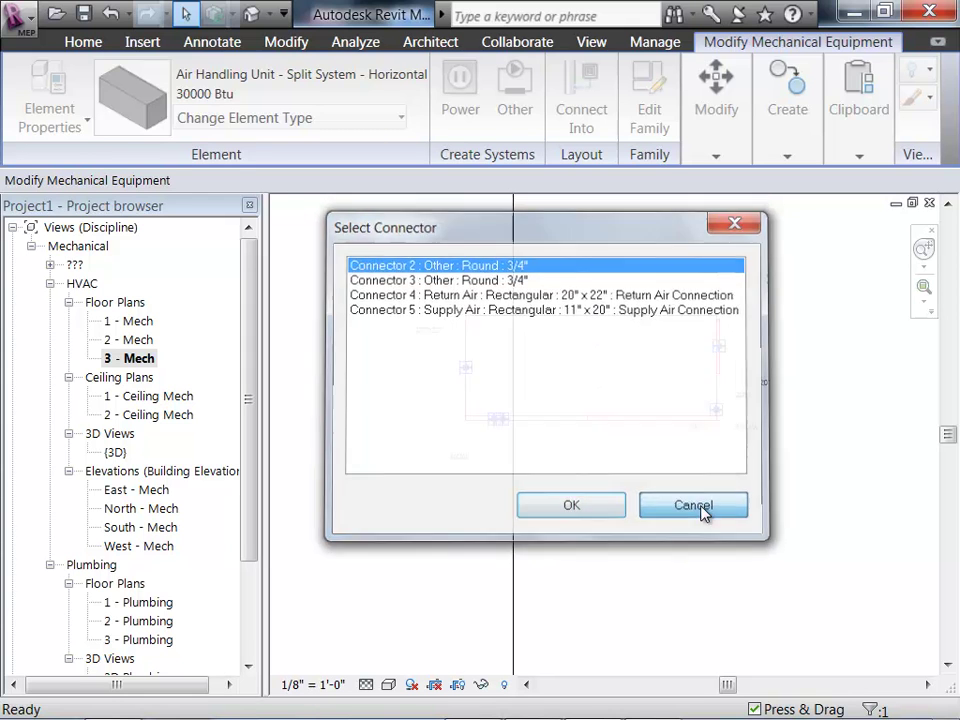
{"action": "scroll", "coordinate": [631, 456], "scroll_direction": "up", "scroll_amount": 2}
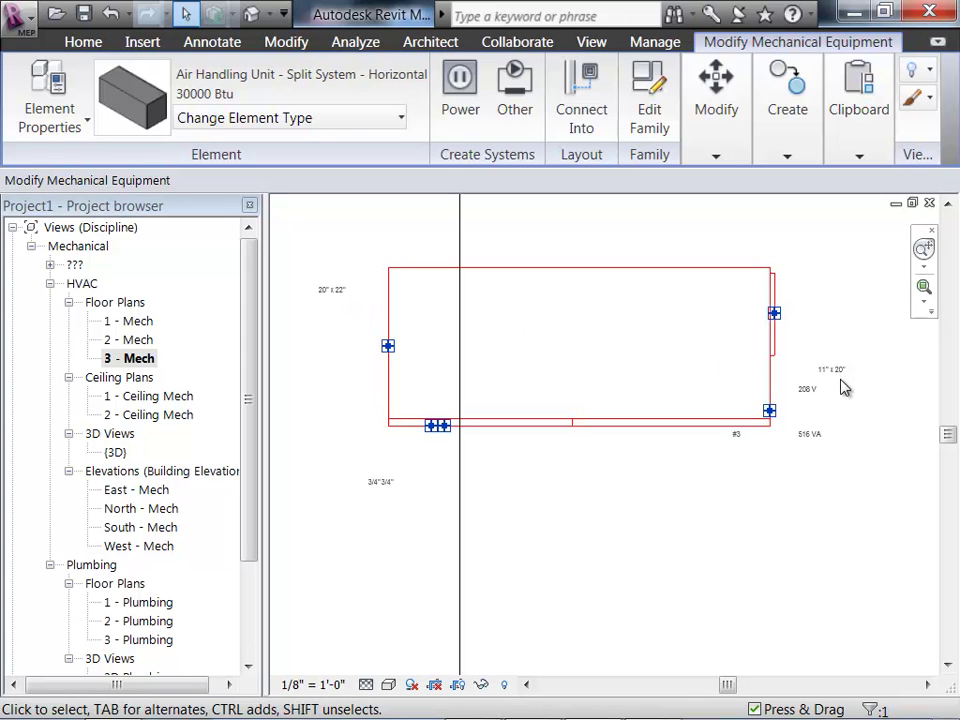
{"action": "left_click", "coordinate": [590, 118]}
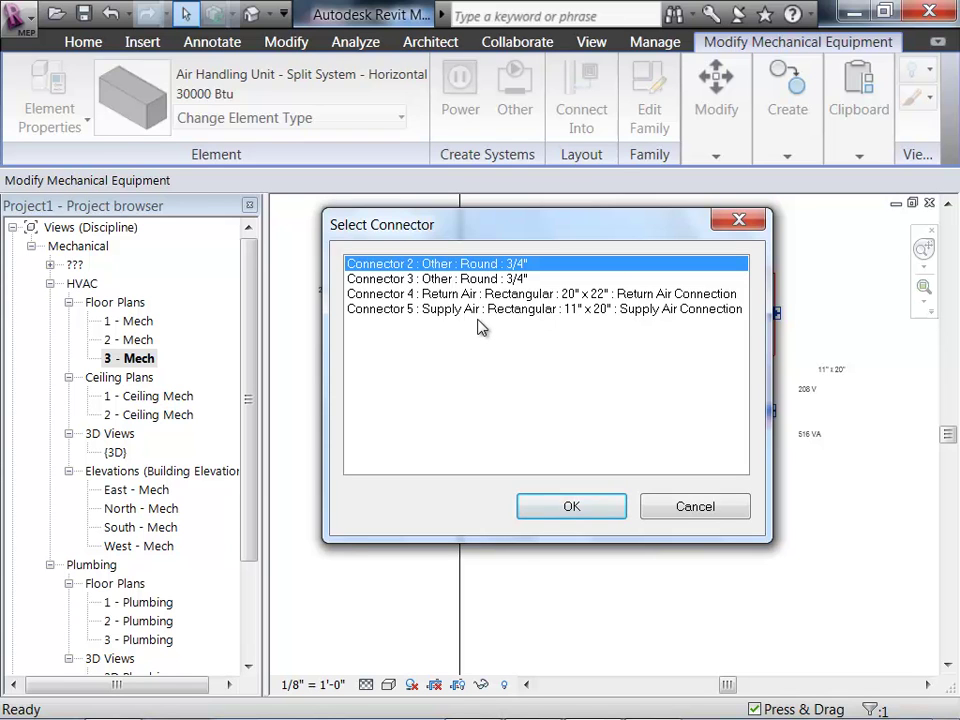
{"action": "left_click", "coordinate": [574, 510]}
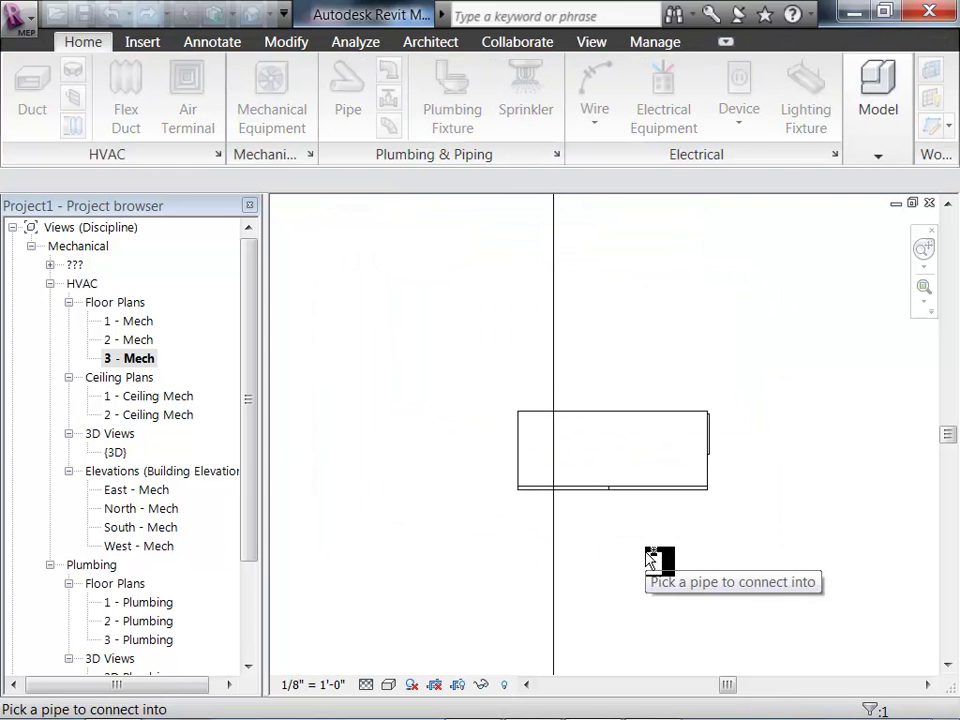
{"action": "key", "text": "Escape"}
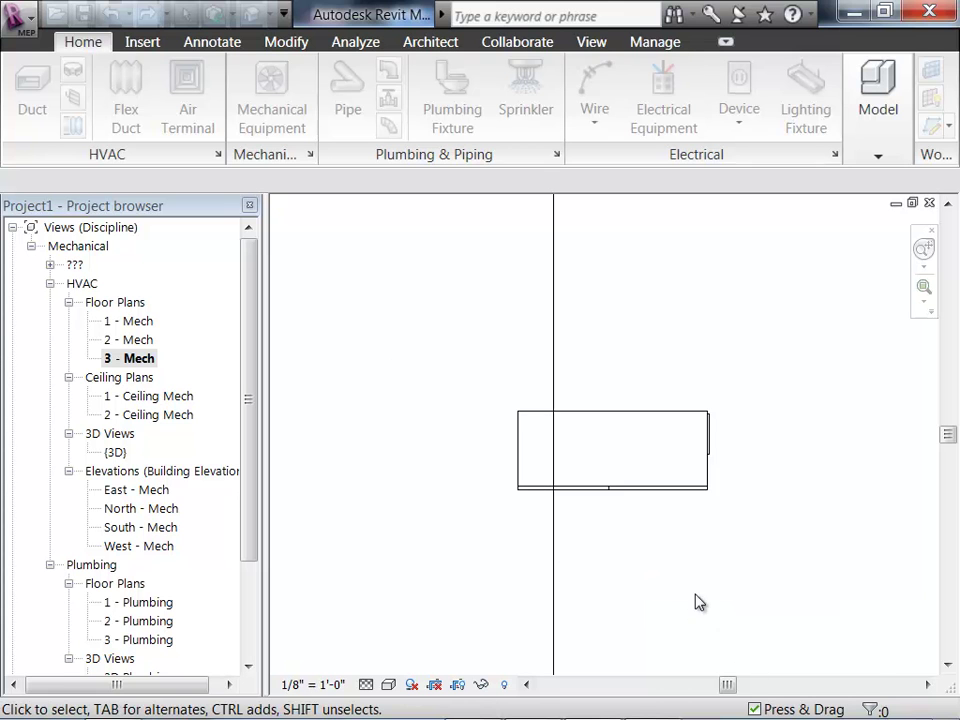
Rotate the air handling unit 90° counterclockwise about its centre so its supply connection faces the supply diffusers
{"action": "scroll", "coordinate": [708, 578], "scroll_direction": "down", "scroll_amount": 2}
{"action": "scroll", "coordinate": [715, 575], "scroll_direction": "down", "scroll_amount": 1}
{"action": "middle_click_drag", "start_coordinate": [709, 572], "coordinate": [724, 561]}
{"action": "scroll", "coordinate": [714, 555], "scroll_direction": "up", "scroll_amount": 4}
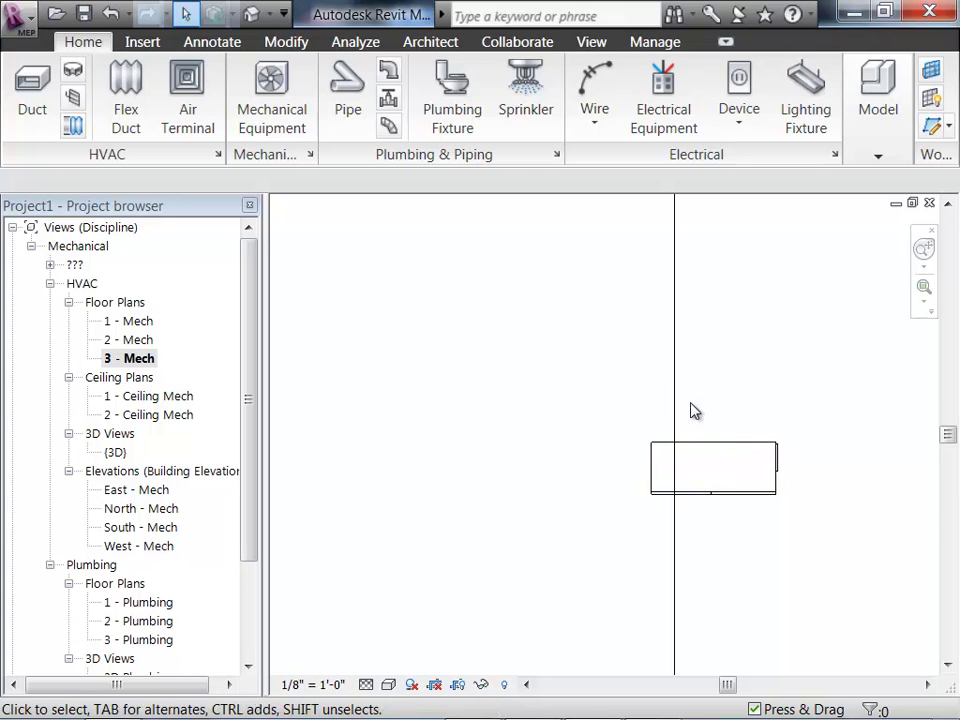
{"action": "left_click", "coordinate": [735, 452]}
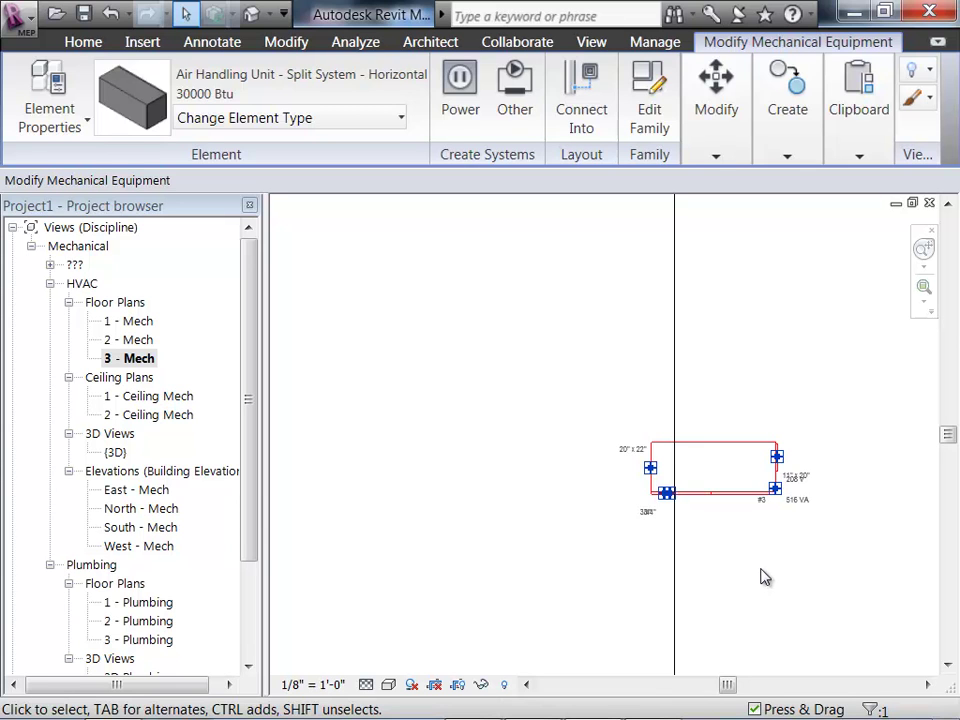
{"action": "key", "text": "r"}
{"action": "key", "text": "o"}
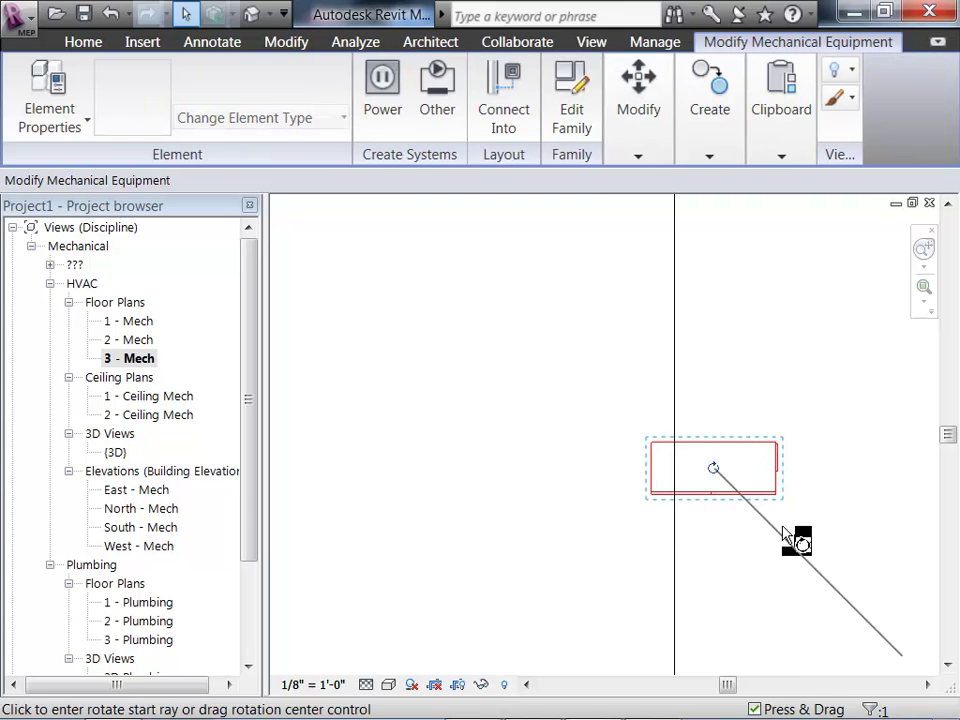
{"action": "left_click", "coordinate": [857, 475]}
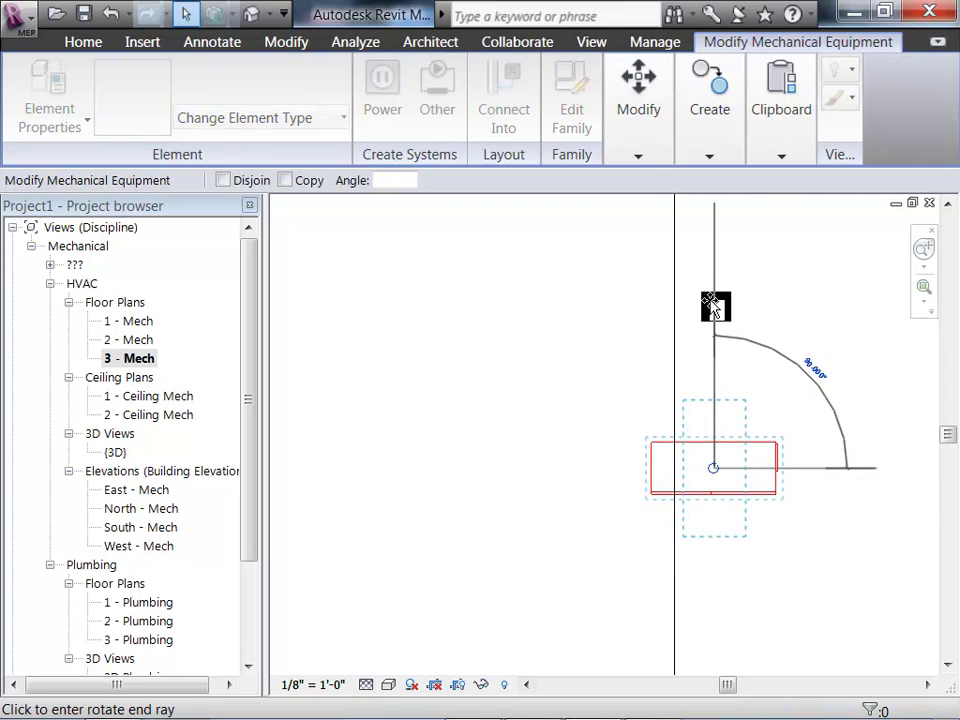
{"action": "left_click", "coordinate": [719, 315]}
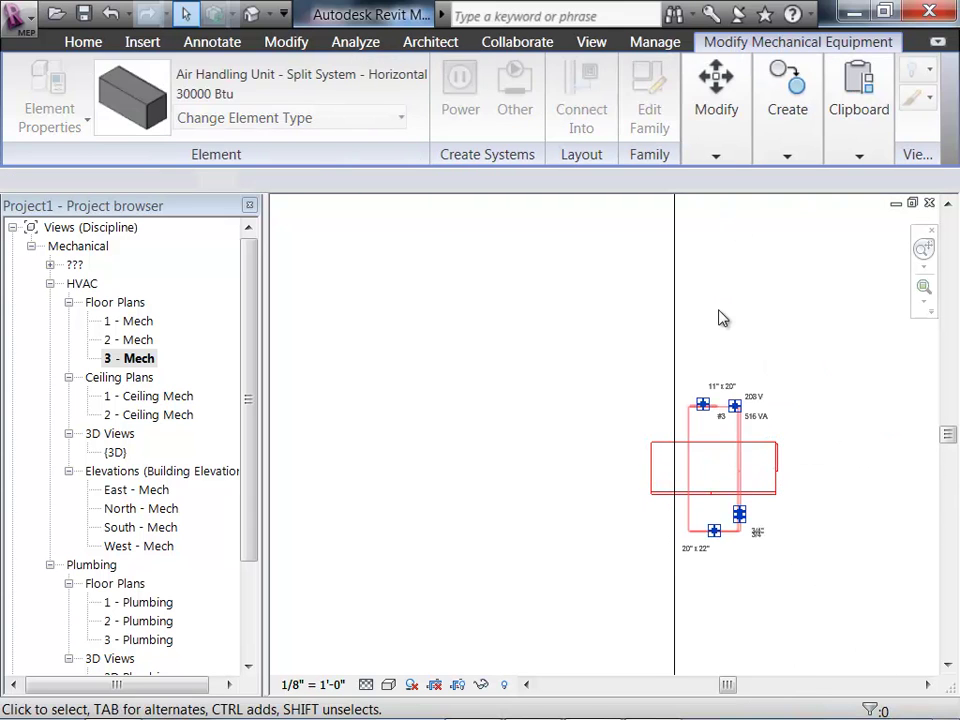
{"action": "left_click", "coordinate": [595, 492]}
{"action": "scroll", "coordinate": [690, 430], "scroll_direction": "up", "scroll_amount": 2}
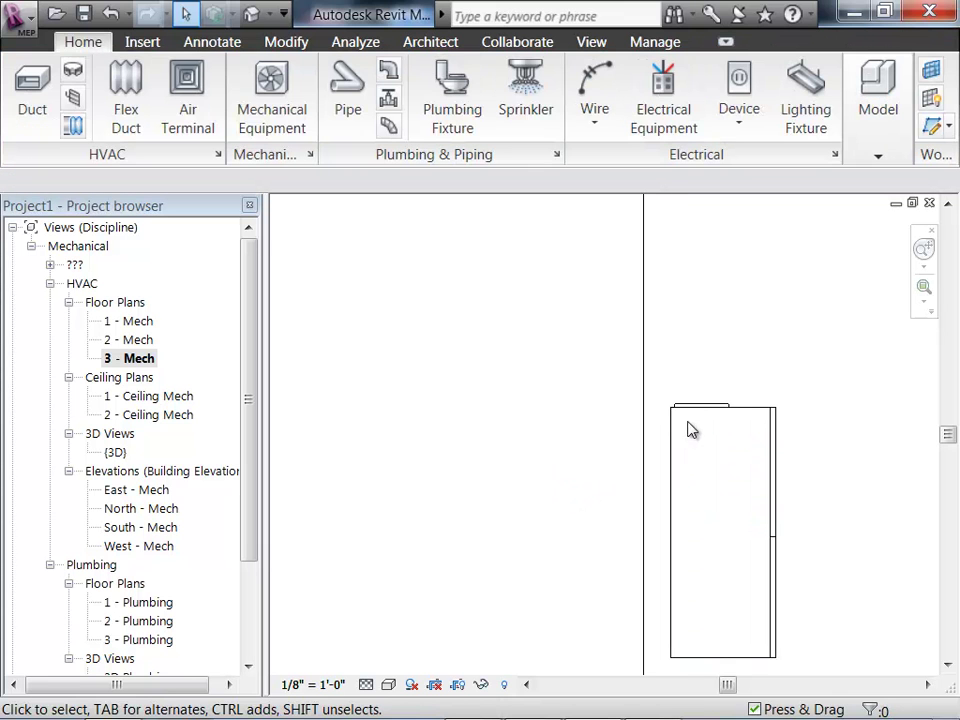
Move the air handling unit toward the building's right wall, about 64' from the left grid line and 21' from grid line 1
{"action": "scroll", "coordinate": [512, 480], "scroll_direction": "down", "scroll_amount": 1}
{"action": "scroll", "coordinate": [514, 493], "scroll_direction": "down", "scroll_amount": 1}
{"action": "scroll", "coordinate": [524, 503], "scroll_direction": "down", "scroll_amount": 1}
{"action": "middle_click_drag", "start_coordinate": [524, 503], "coordinate": [647, 476]}
{"action": "scroll", "coordinate": [563, 505], "scroll_direction": "down", "scroll_amount": 1}
{"action": "middle_click_drag", "start_coordinate": [563, 505], "coordinate": [690, 484]}
{"action": "scroll", "coordinate": [683, 489], "scroll_direction": "down", "scroll_amount": 2}
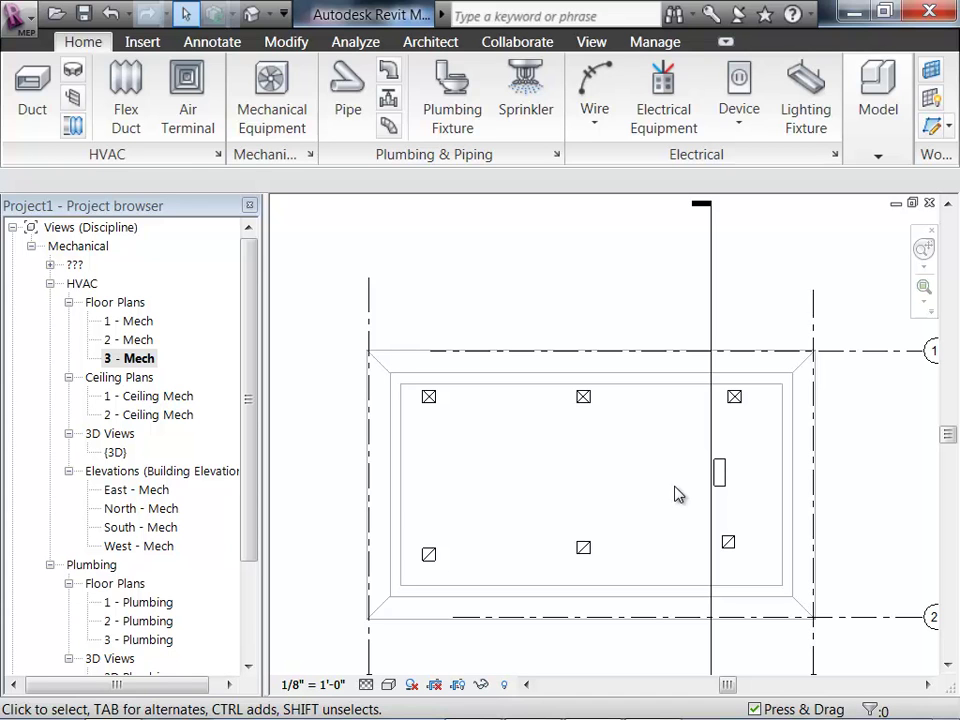
{"action": "scroll", "coordinate": [703, 488], "scroll_direction": "up", "scroll_amount": 2}
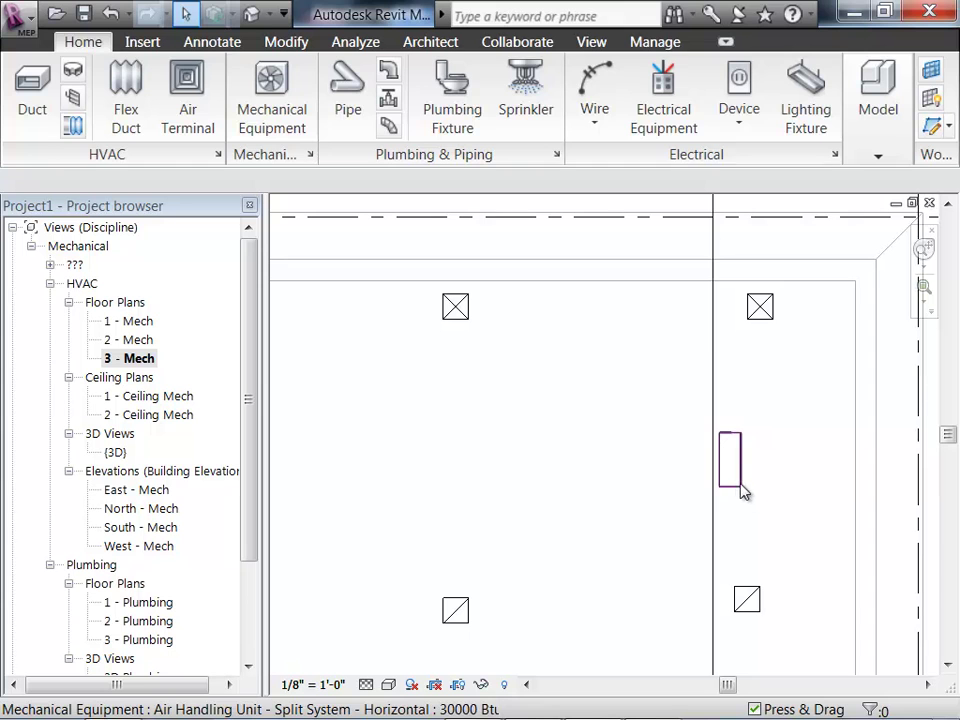
{"action": "left_click", "coordinate": [742, 490]}
{"action": "left_click_drag", "start_coordinate": [740, 455], "coordinate": [834, 500]}
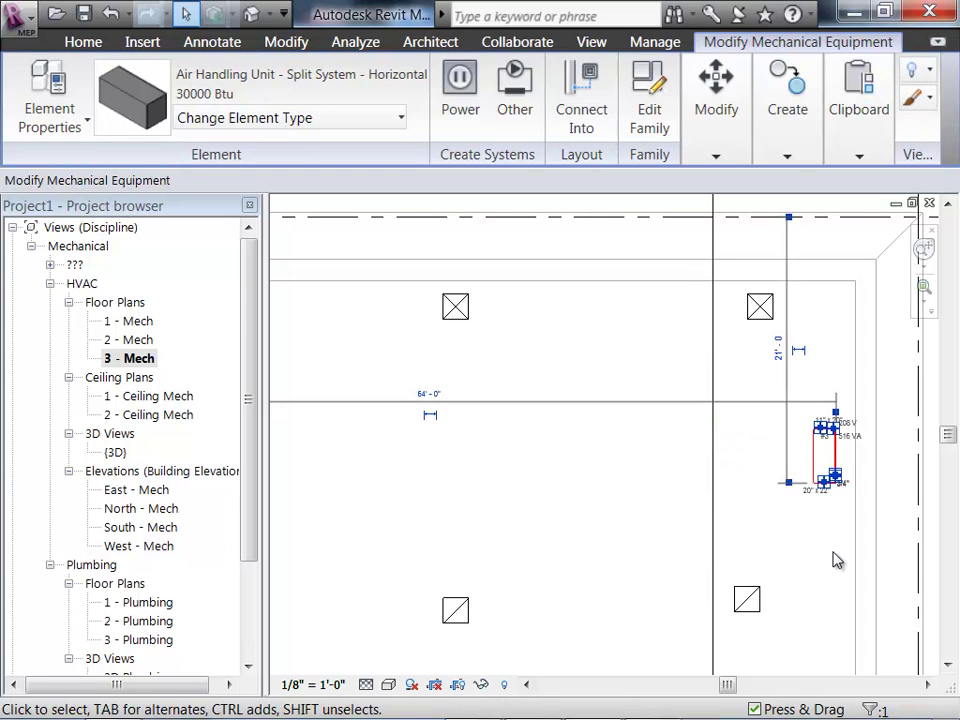
{"action": "left_click", "coordinate": [827, 525]}
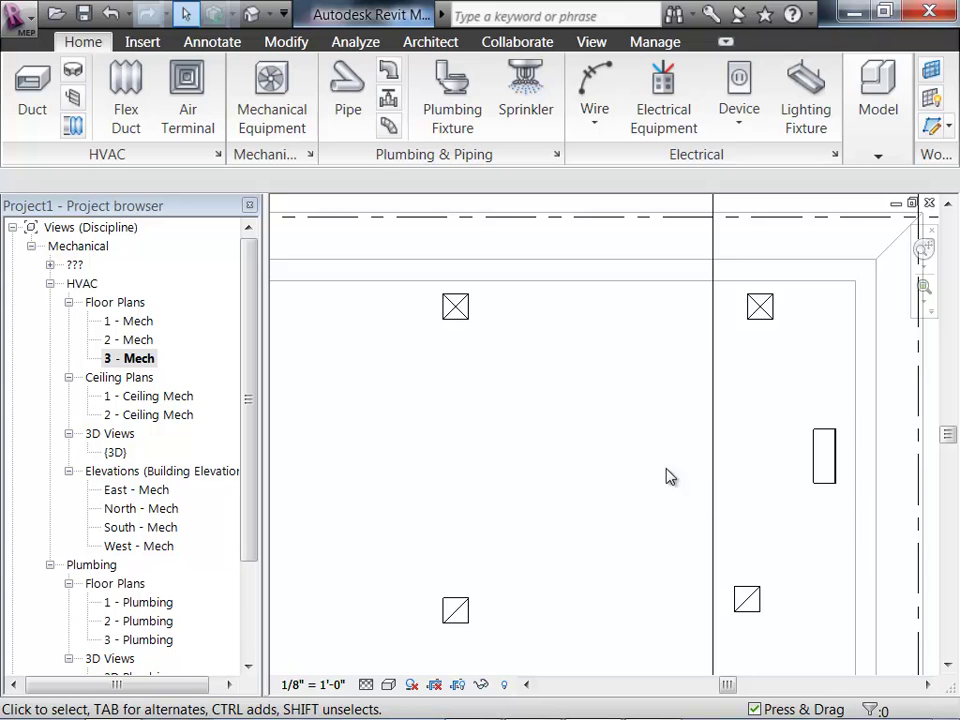
Select the upper-left supply diffuser, check its type and flow, and deselect it
{"action": "scroll", "coordinate": [588, 473], "scroll_direction": "down", "scroll_amount": 2}
{"action": "middle_click_drag", "start_coordinate": [588, 473], "coordinate": [677, 469]}
{"action": "scroll", "coordinate": [534, 405], "scroll_direction": "up", "scroll_amount": 2}
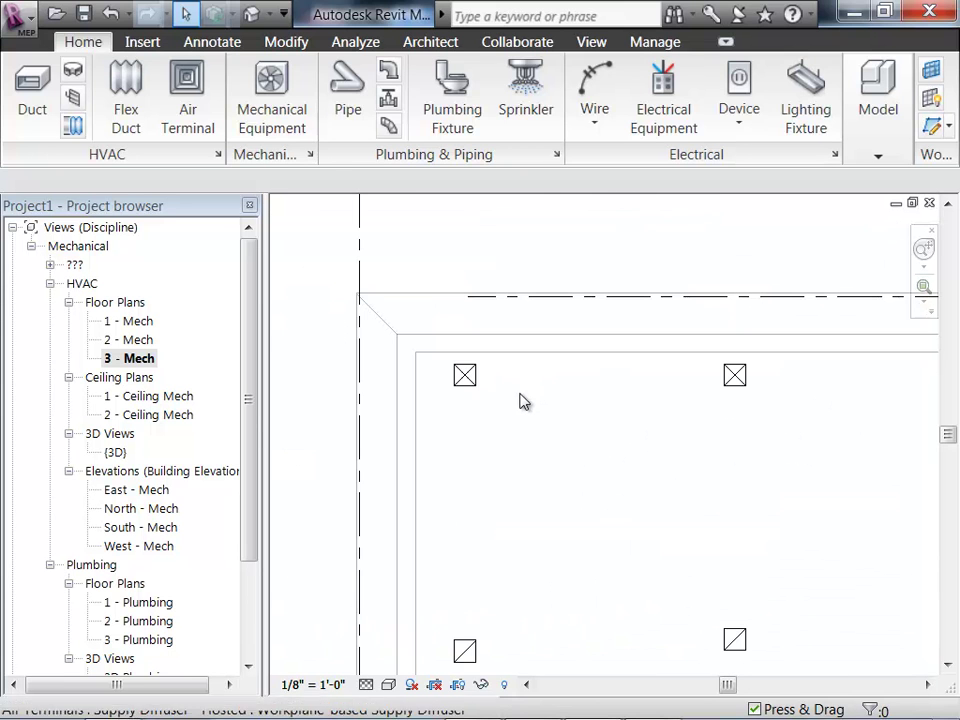
{"action": "left_click", "coordinate": [466, 381]}
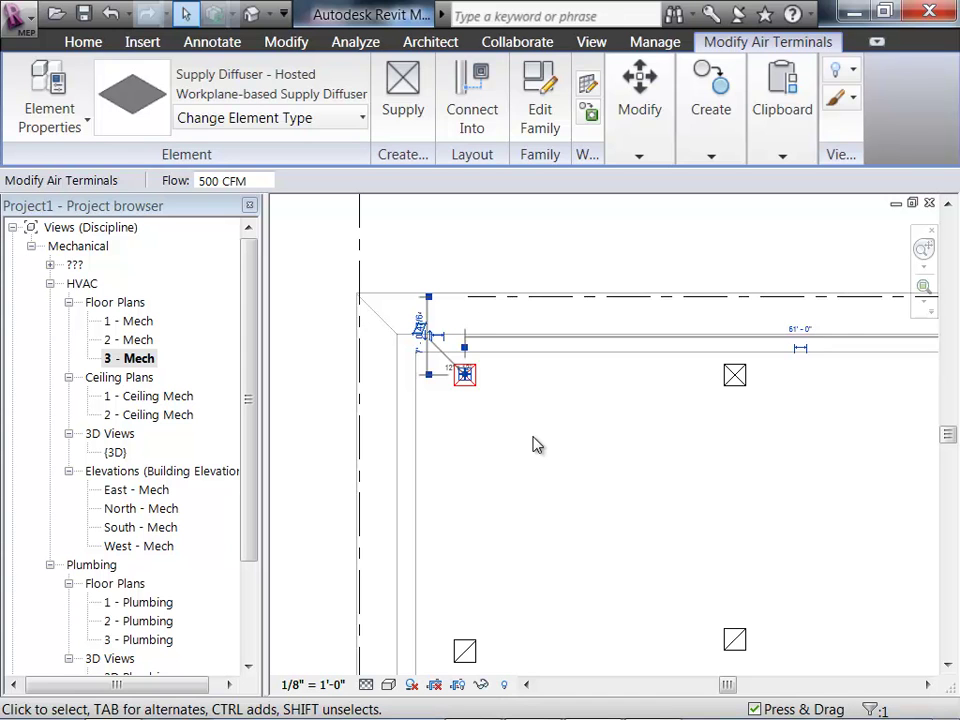
{"action": "left_click", "coordinate": [579, 454]}
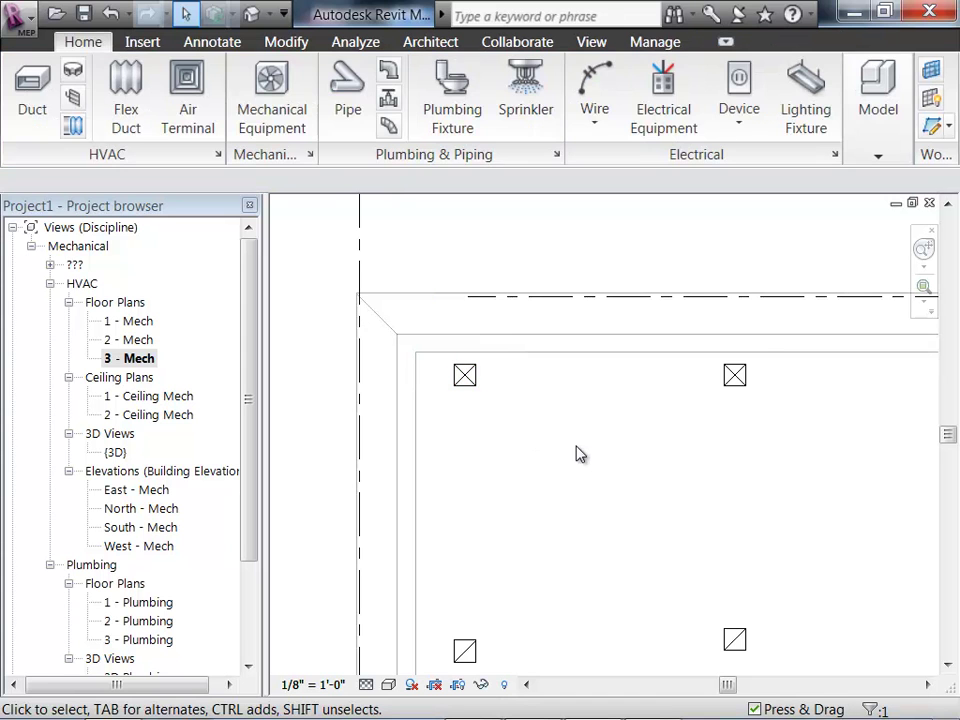
Examine the layout of the supply and return diffusers relative to the air handling unit across the whole plan
{"action": "scroll", "coordinate": [566, 458], "scroll_direction": "up", "scroll_amount": 1}
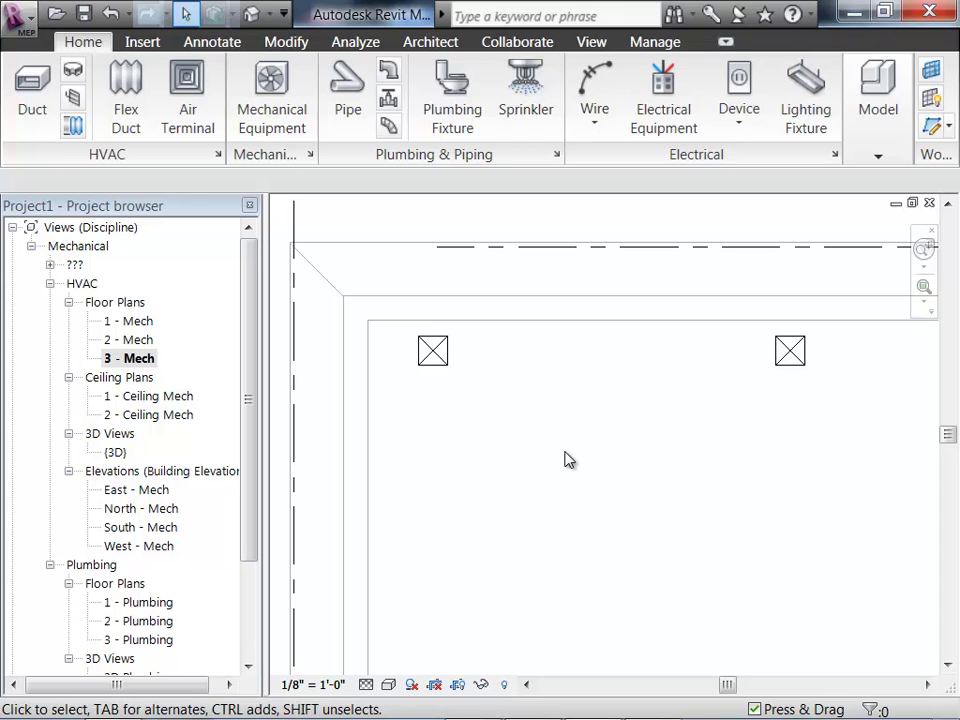
{"action": "middle_click_drag", "start_coordinate": [566, 458], "coordinate": [553, 429]}
{"action": "scroll", "coordinate": [553, 429], "scroll_direction": "down", "scroll_amount": 1}
{"action": "middle_click_drag", "start_coordinate": [639, 467], "coordinate": [583, 472]}
{"action": "scroll", "coordinate": [583, 472], "scroll_direction": "down", "scroll_amount": 1}
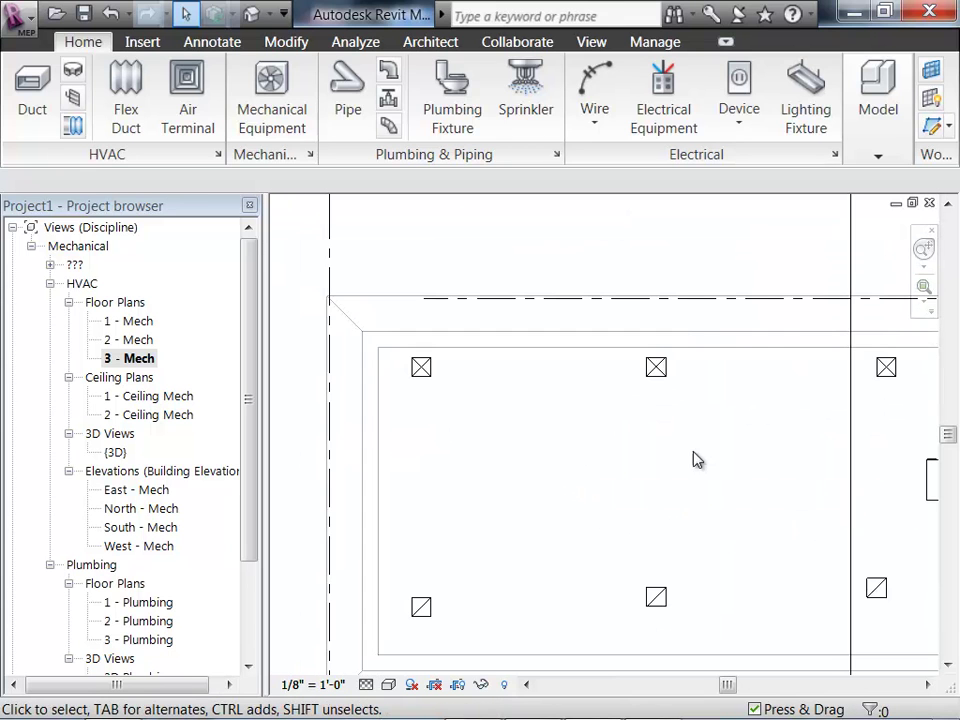
{"action": "scroll", "coordinate": [606, 448], "scroll_direction": "down", "scroll_amount": 1}
{"action": "middle_click_drag", "start_coordinate": [606, 448], "coordinate": [525, 441]}
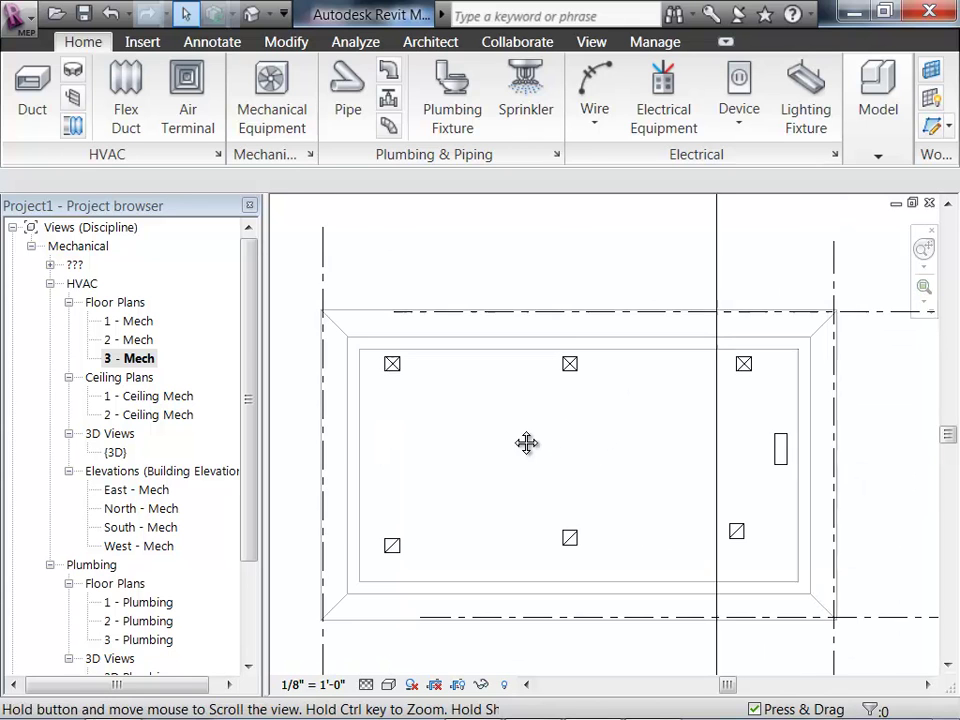
Select the air handling unit near the right wall and inspect its supply and return duct connections up close
{"action": "scroll", "coordinate": [800, 505], "scroll_direction": "up", "scroll_amount": 2}
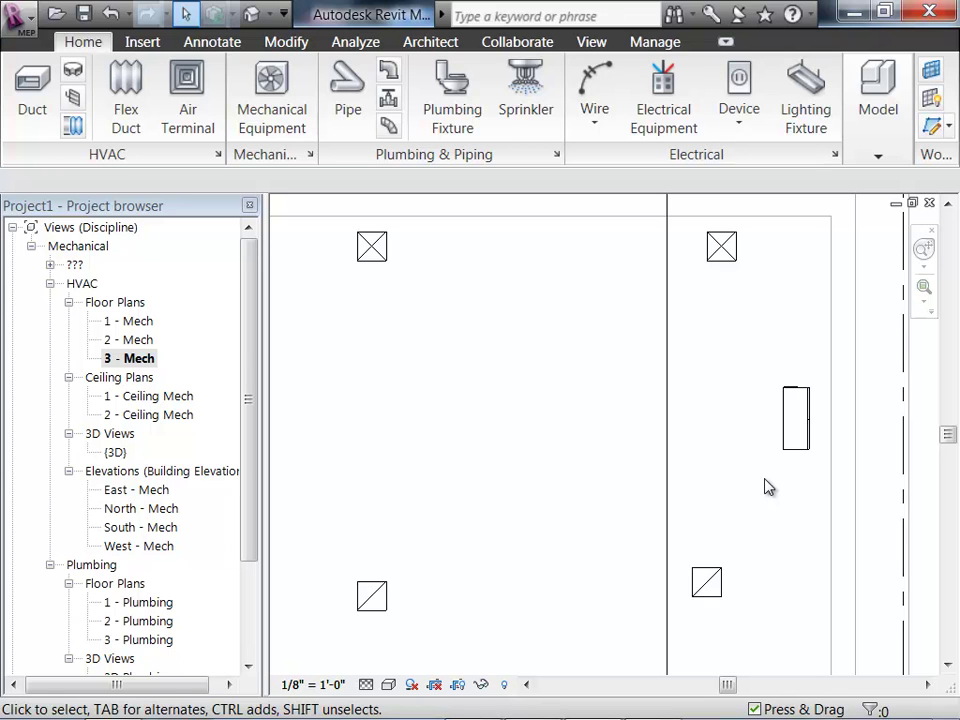
{"action": "left_click", "coordinate": [808, 396]}
{"action": "scroll", "coordinate": [750, 424], "scroll_direction": "up", "scroll_amount": 4}
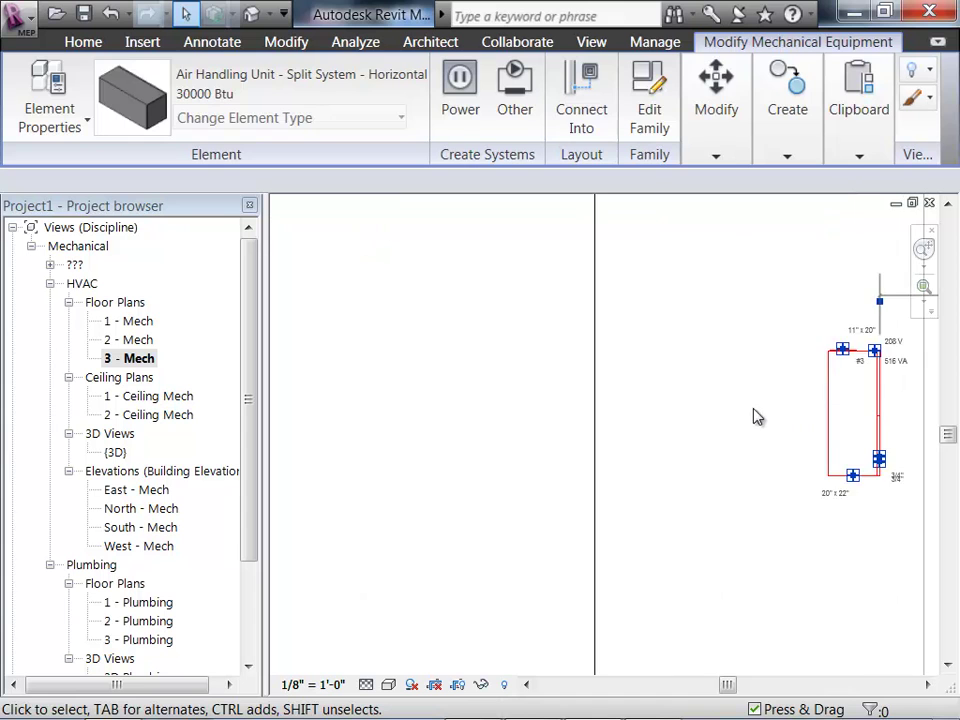
{"action": "scroll", "coordinate": [805, 385], "scroll_direction": "up", "scroll_amount": 1}
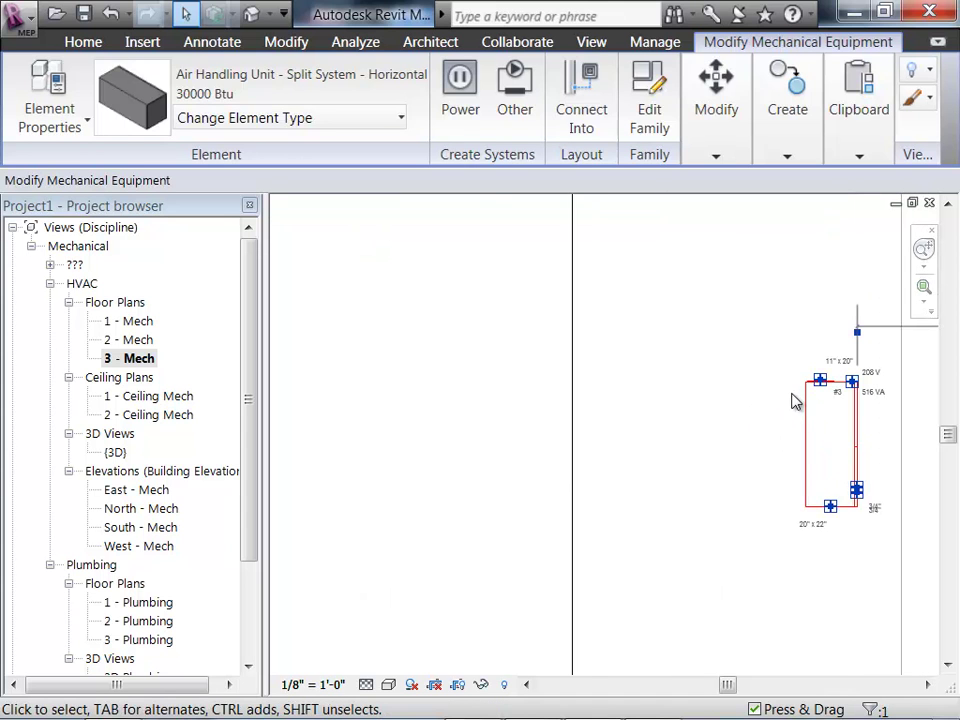
{"action": "scroll", "coordinate": [812, 388], "scroll_direction": "up", "scroll_amount": 1}
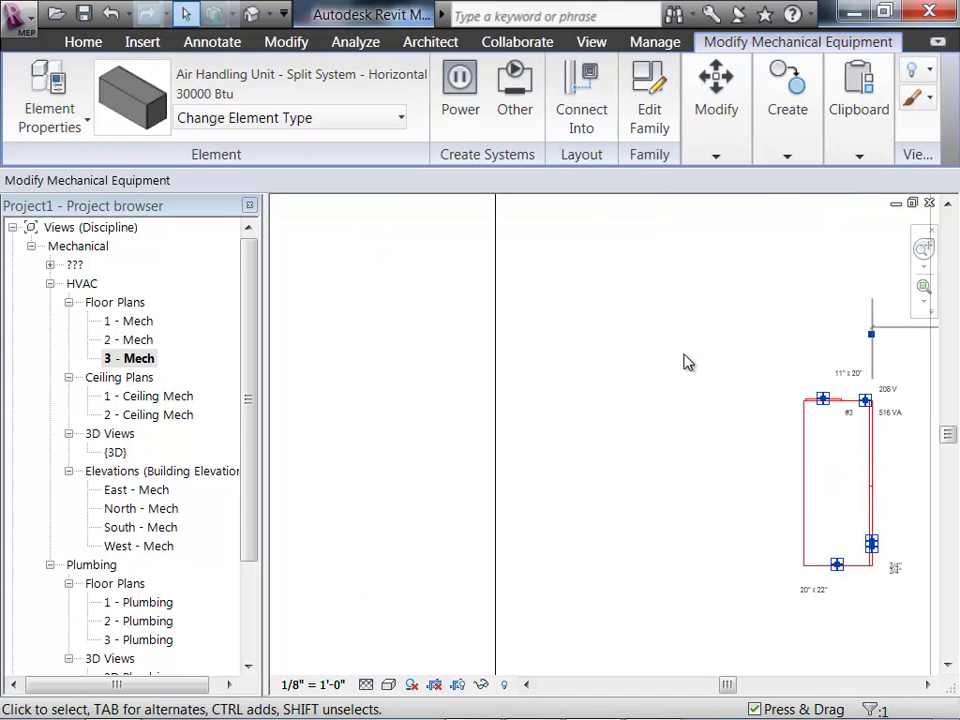
{"action": "left_click", "coordinate": [80, 43]}
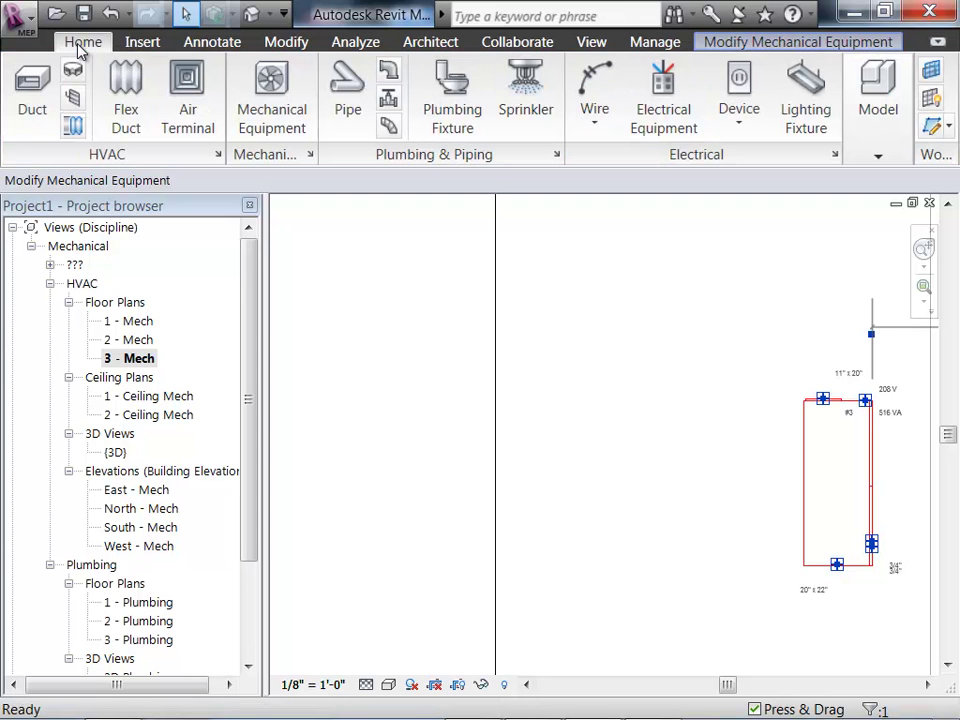
{"action": "left_click", "coordinate": [29, 117]}
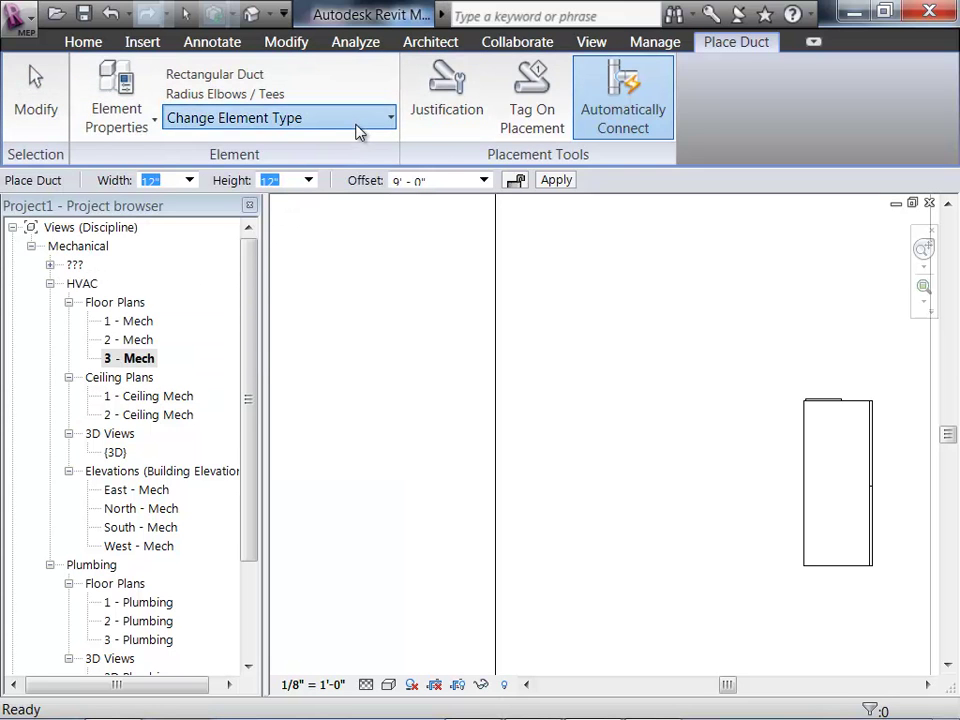
{"action": "left_click", "coordinate": [358, 133]}
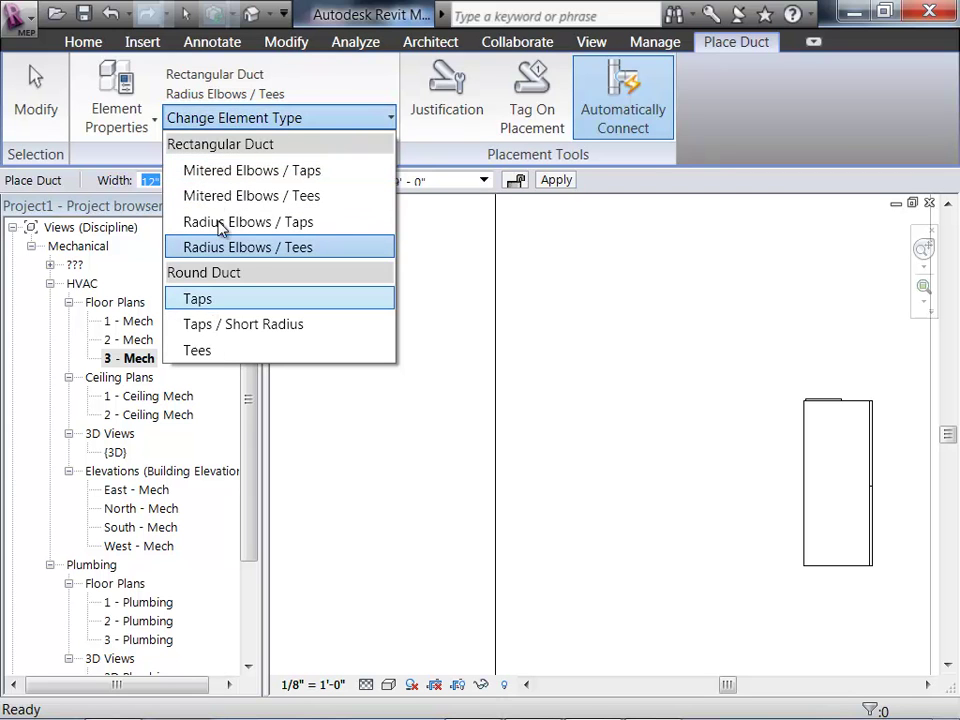
{"action": "left_click", "coordinate": [285, 99]}
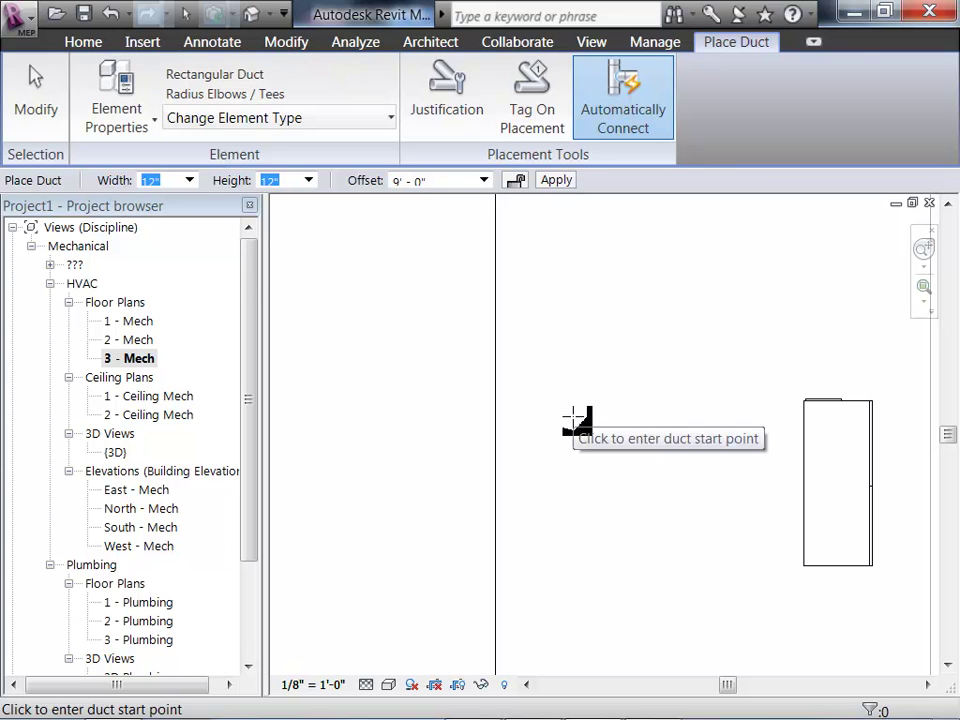
{"action": "key", "text": "Escape"}
Draw an 11" x 20" rectangular main duct from the air handling unit's supply connector, turning toward grid A for about 55' below the supply diffusers
{"action": "scroll", "coordinate": [577, 423], "scroll_direction": "down", "scroll_amount": 1}
{"action": "scroll", "coordinate": [760, 405], "scroll_direction": "up", "scroll_amount": 2}
{"action": "left_click", "coordinate": [745, 398]}
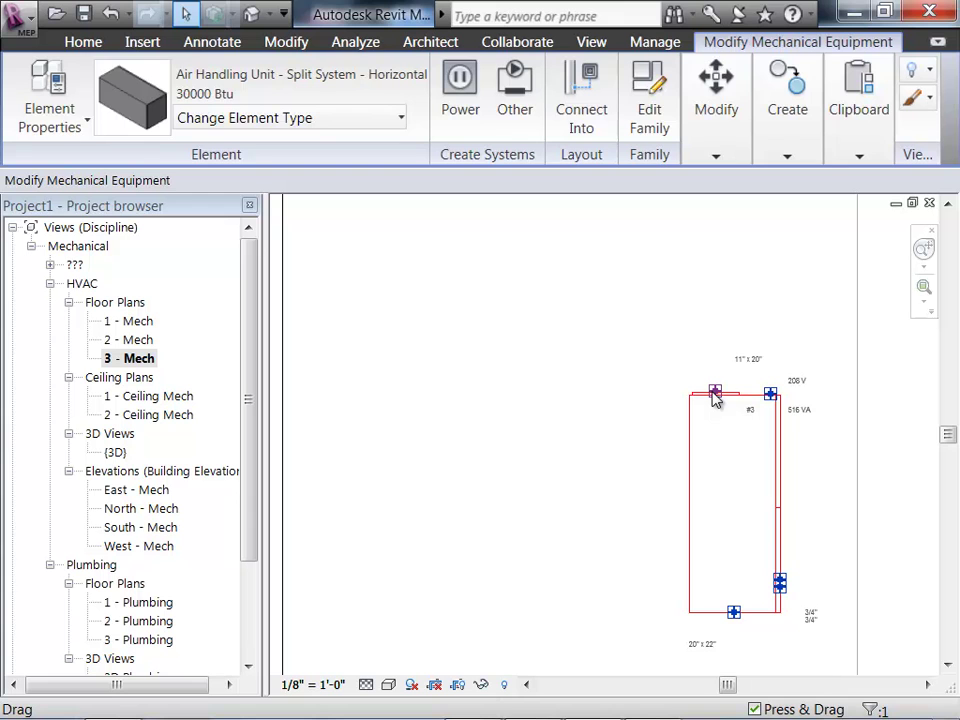
{"action": "right_click", "coordinate": [716, 397]}
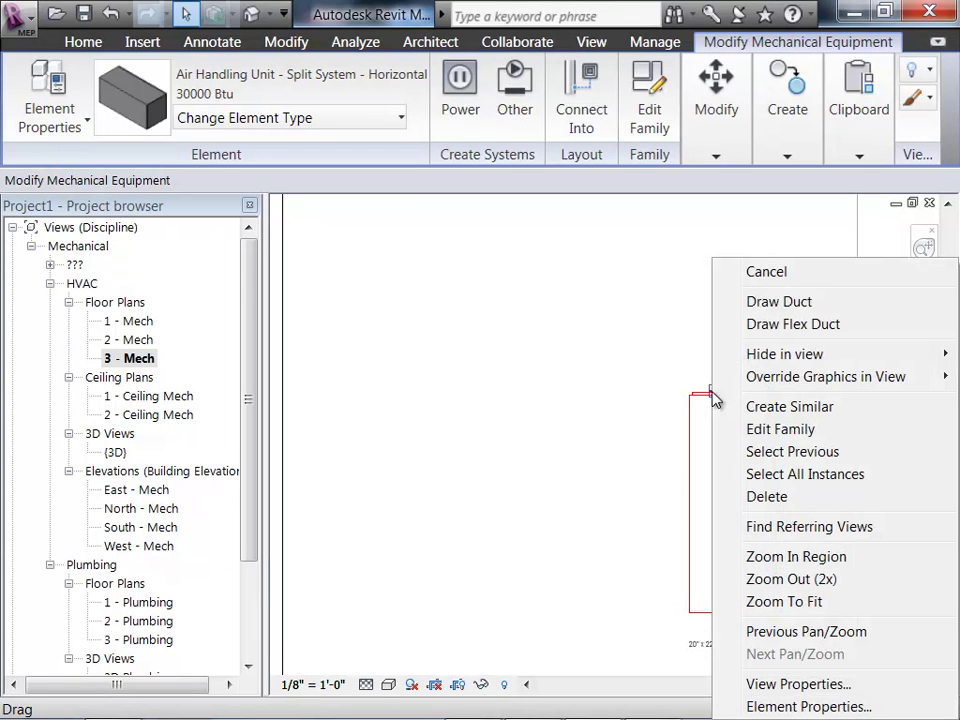
{"action": "left_click", "coordinate": [761, 302]}
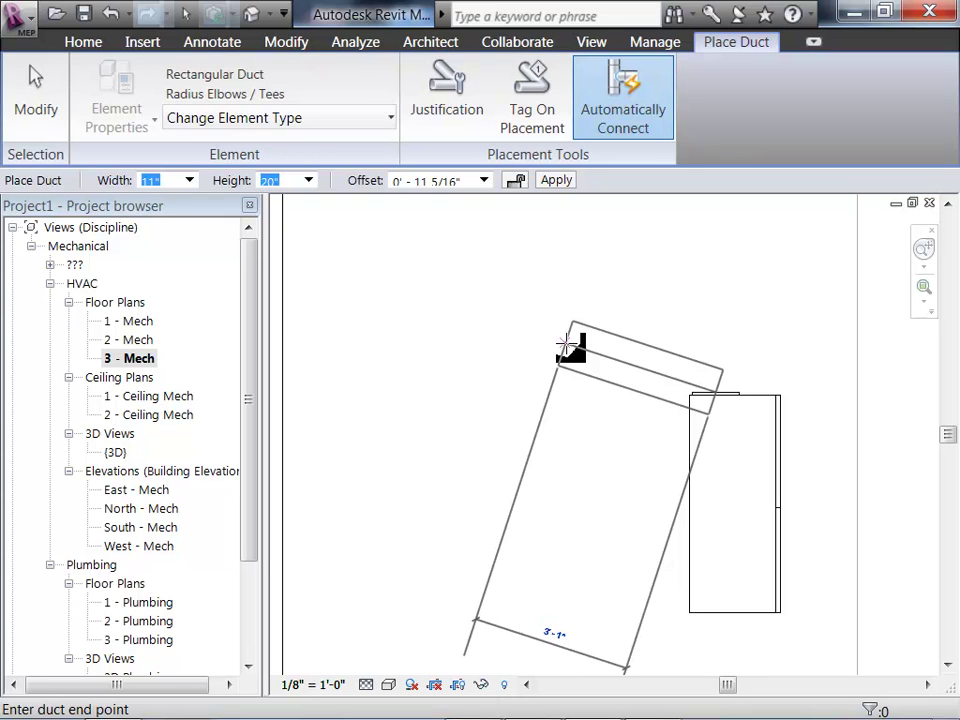
{"action": "scroll", "coordinate": [527, 360], "scroll_direction": "down", "scroll_amount": 3}
{"action": "scroll", "coordinate": [527, 360], "scroll_direction": "down", "scroll_amount": 2}
{"action": "middle_click_drag", "start_coordinate": [529, 364], "coordinate": [718, 484]}
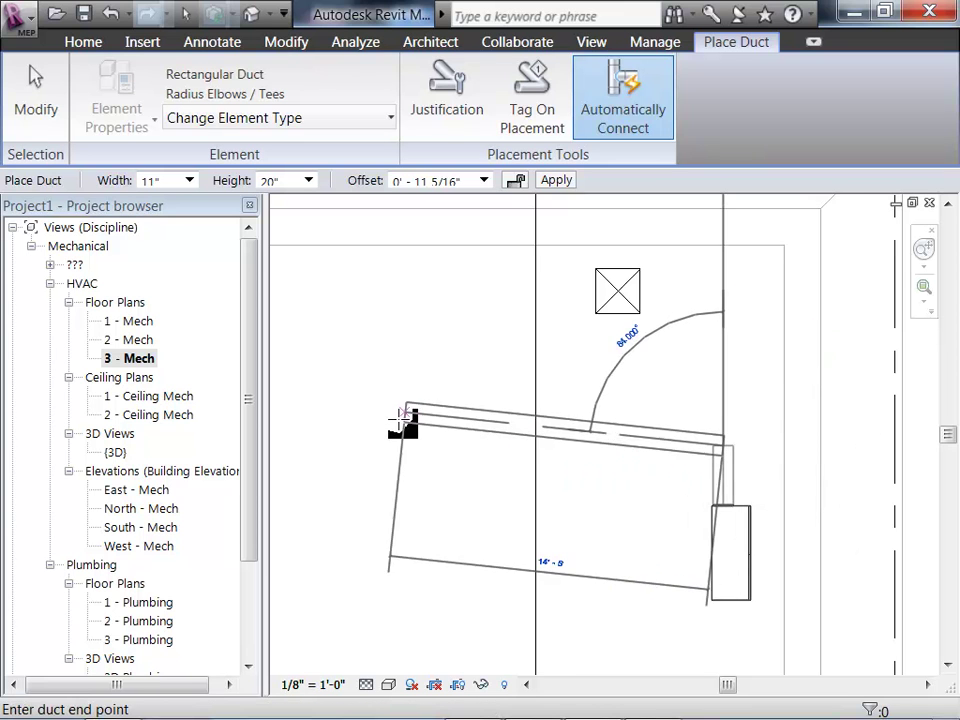
{"action": "scroll", "coordinate": [399, 418], "scroll_direction": "down", "scroll_amount": 4}
{"action": "middle_click_drag", "start_coordinate": [399, 418], "coordinate": [827, 401]}
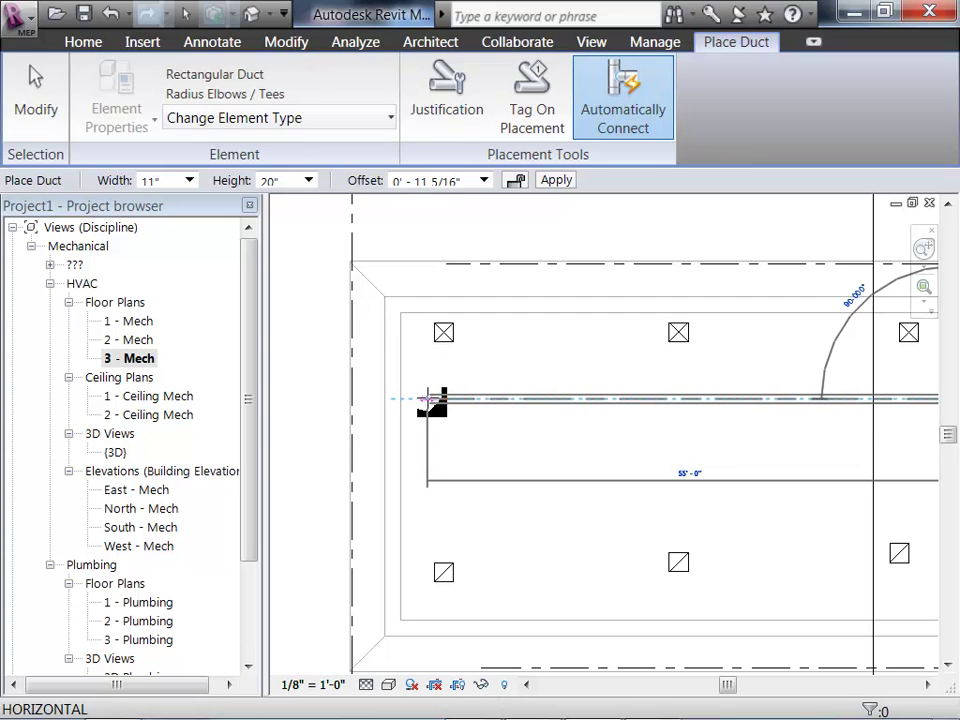
{"action": "left_click", "coordinate": [430, 400]}
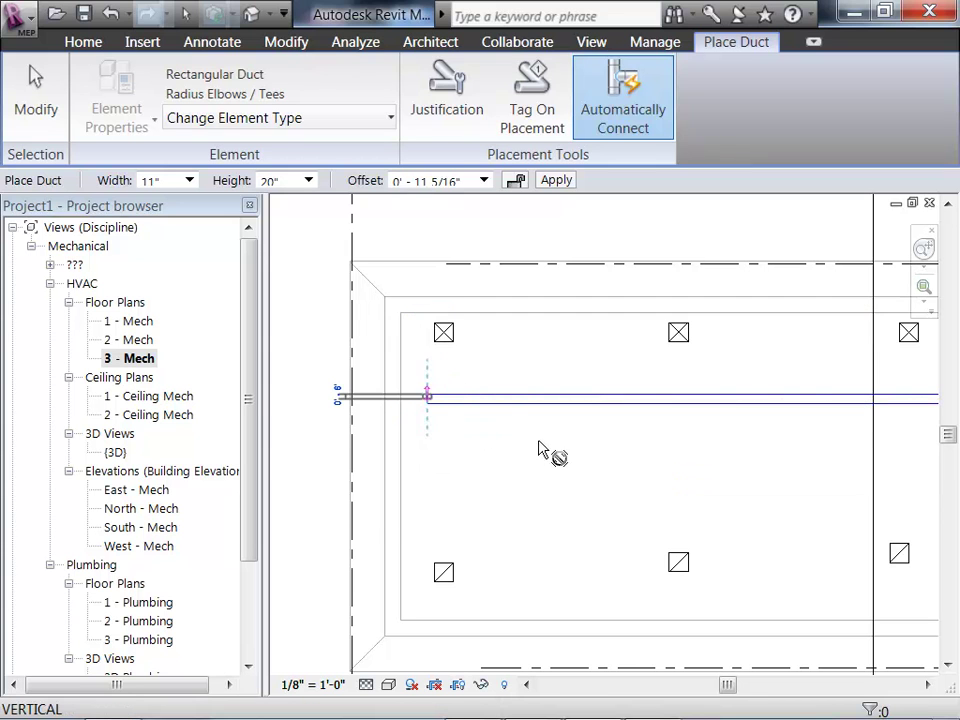
{"action": "key", "text": "Escape"}
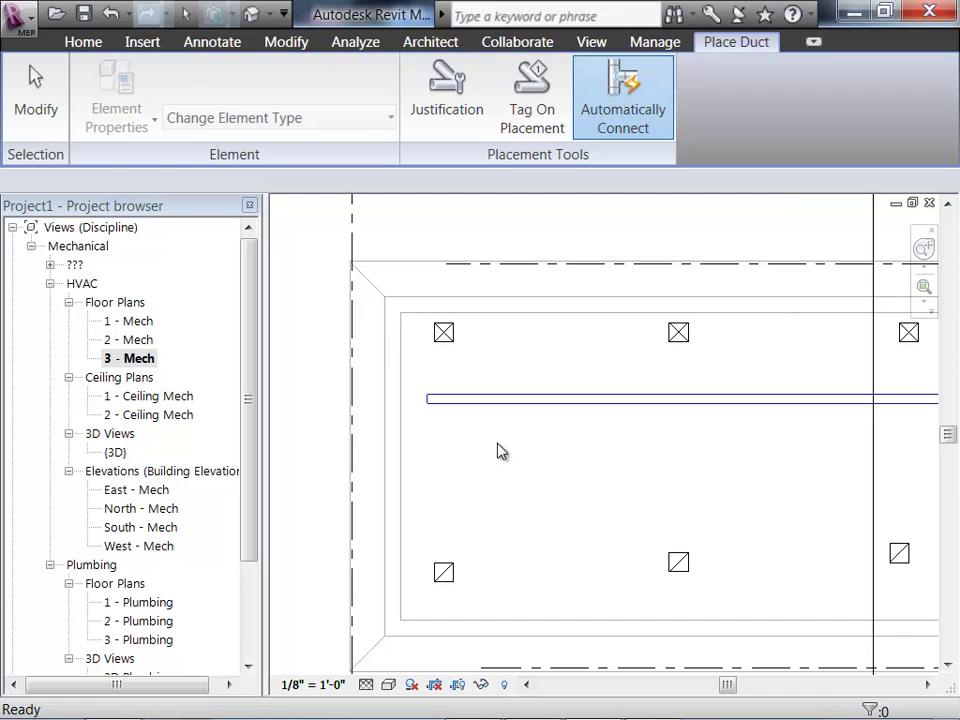
Examine the main supply duct run in plan and in the 3D view, end duct placement, and return to the 3 - Mech plan
{"action": "scroll", "coordinate": [655, 512], "scroll_direction": "down", "scroll_amount": 2}
{"action": "middle_click_drag", "start_coordinate": [574, 493], "coordinate": [523, 467]}
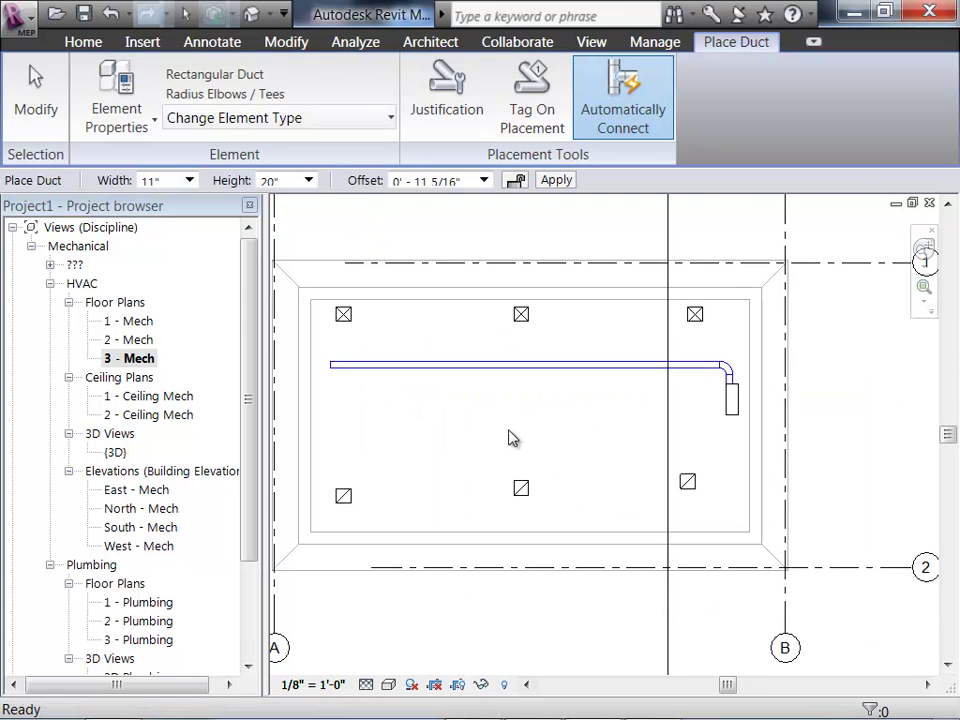
{"action": "scroll", "coordinate": [510, 439], "scroll_direction": "up", "scroll_amount": 2}
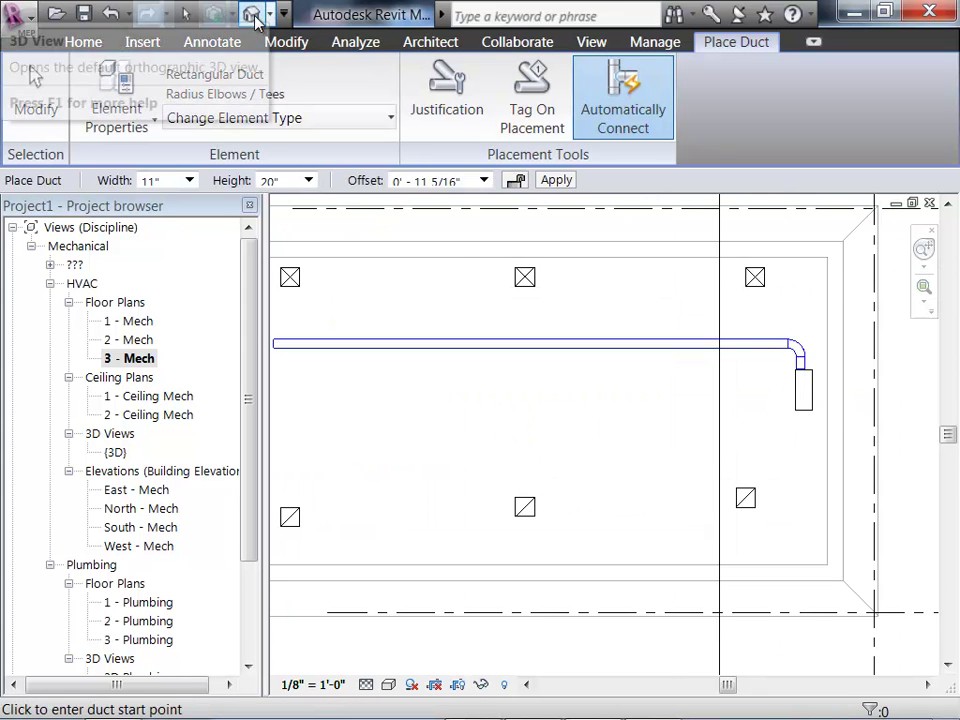
{"action": "left_click", "coordinate": [255, 17]}
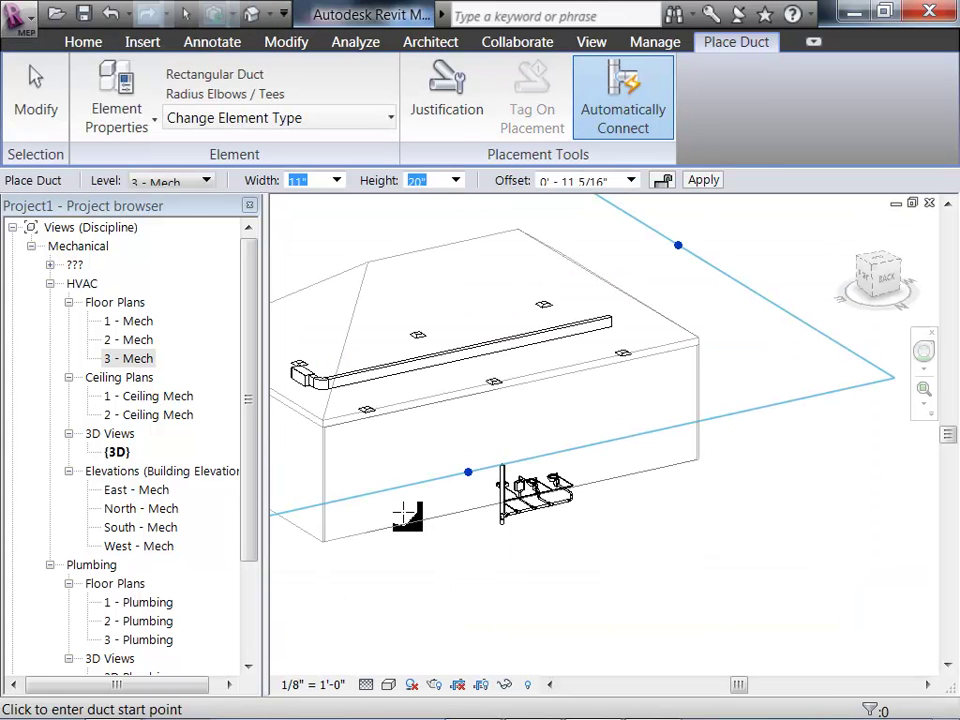
{"action": "middle_click_drag", "start_coordinate": [417, 527], "coordinate": [437, 499], "text": "shift"}
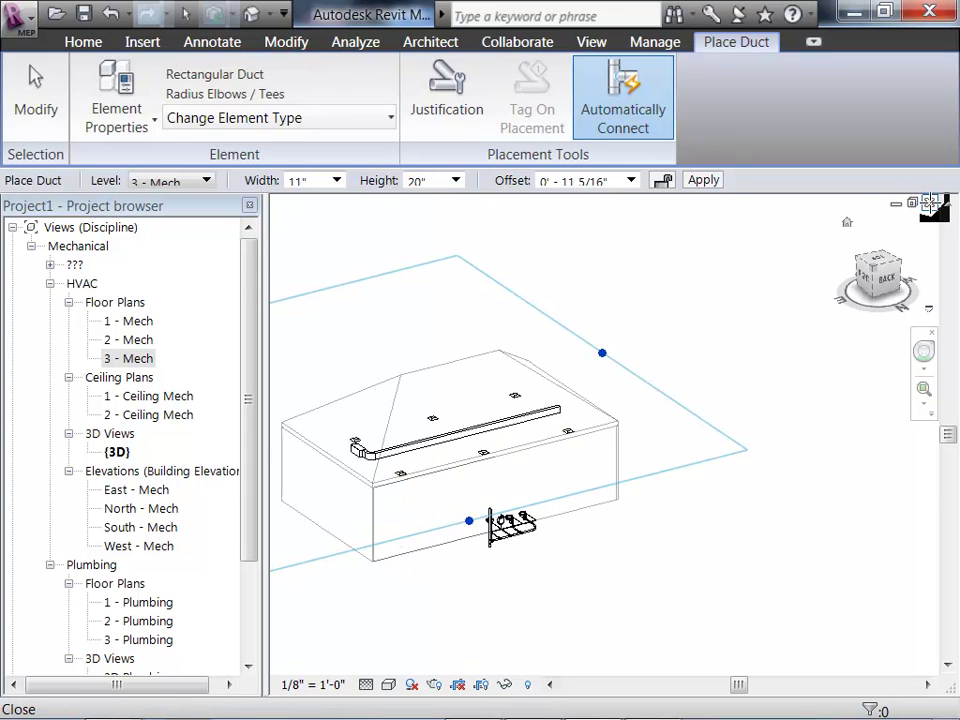
{"action": "key", "text": "Escape"}
{"action": "key", "text": "Escape"}
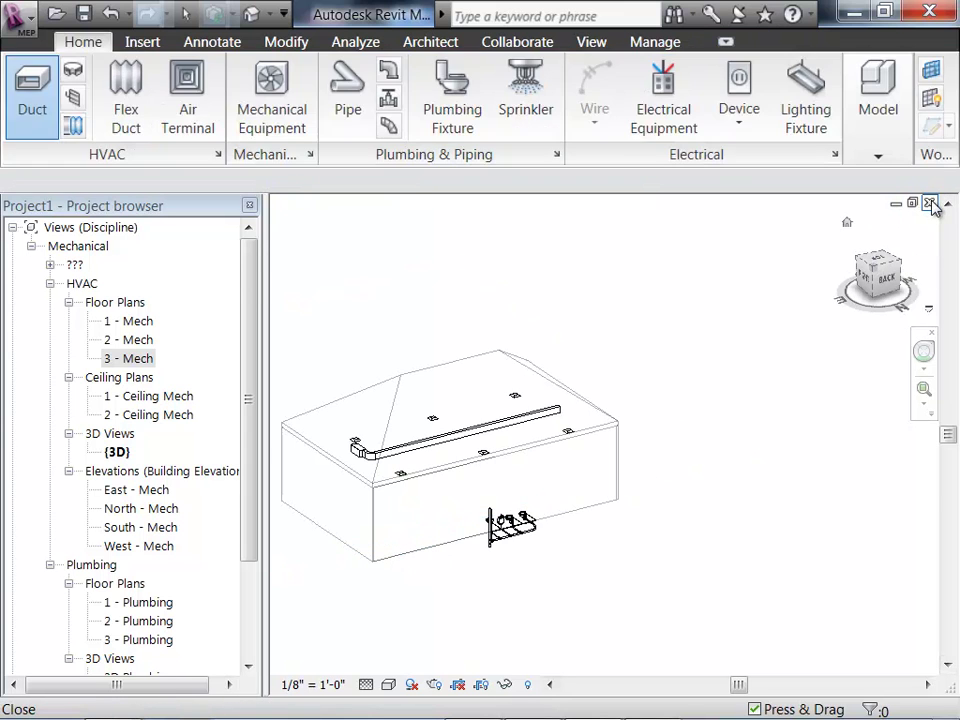
{"action": "left_click", "coordinate": [929, 204]}
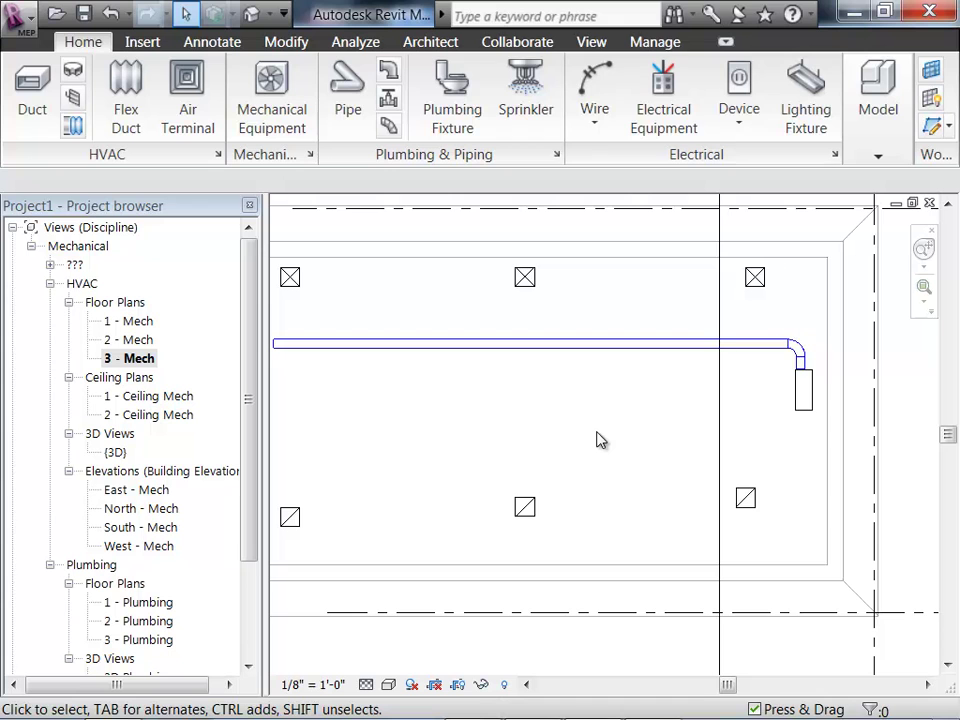
Connect the upper-left supply diffuser into the main supply duct with the Connect Into command
{"action": "scroll", "coordinate": [557, 401], "scroll_direction": "down", "scroll_amount": 1}
{"action": "middle_click_drag", "start_coordinate": [426, 364], "coordinate": [471, 467]}
{"action": "scroll", "coordinate": [444, 420], "scroll_direction": "up", "scroll_amount": 2}
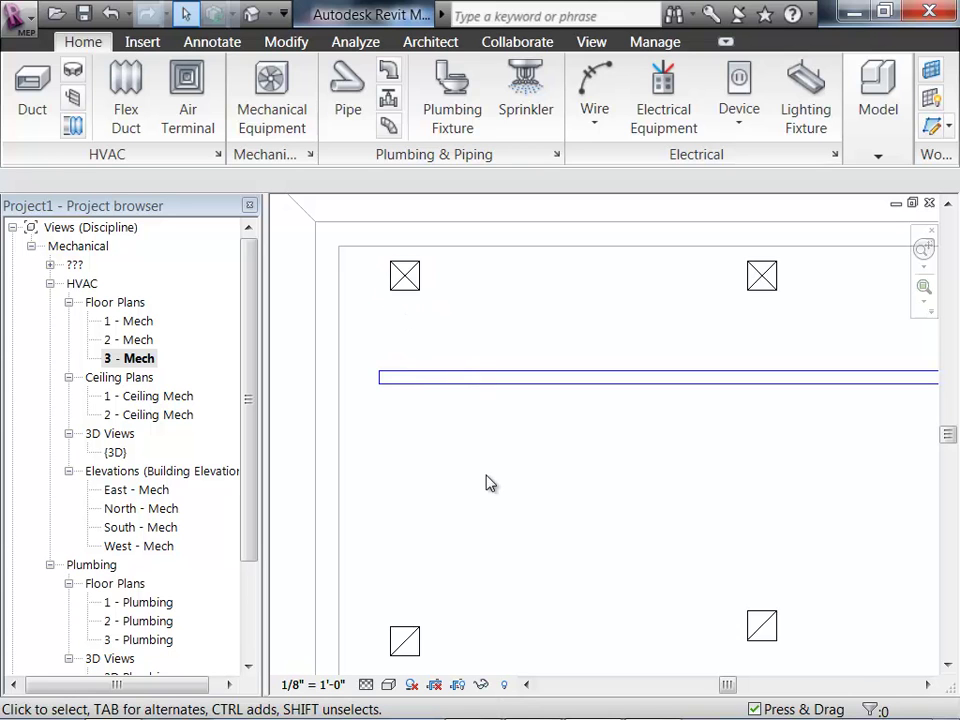
{"action": "scroll", "coordinate": [489, 482], "scroll_direction": "down", "scroll_amount": 2}
{"action": "middle_click_drag", "start_coordinate": [489, 486], "coordinate": [454, 486]}
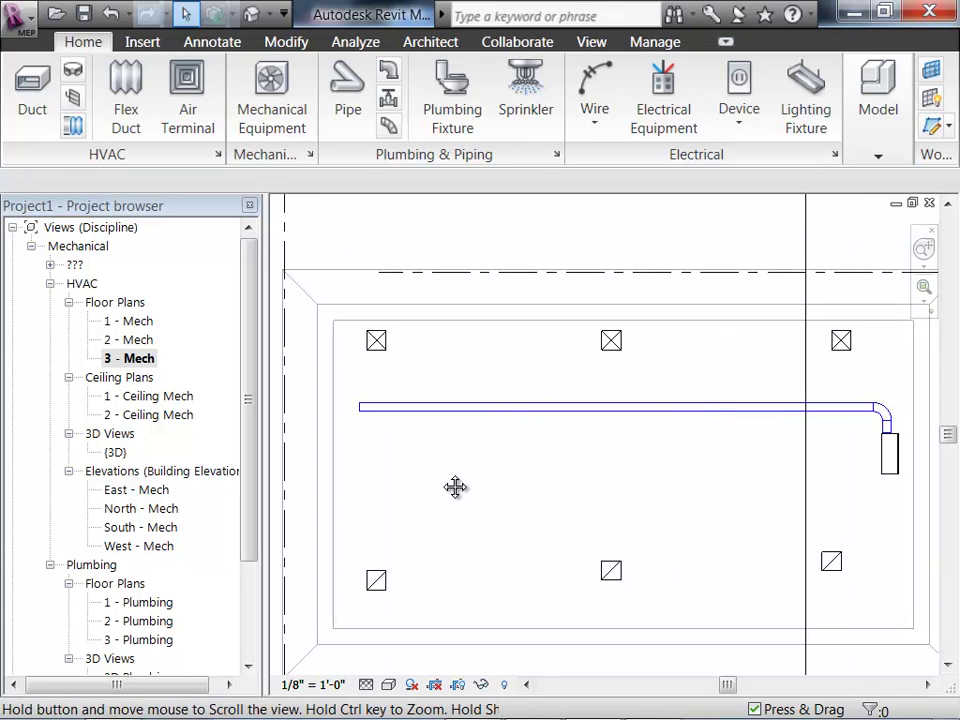
{"action": "scroll", "coordinate": [388, 360], "scroll_direction": "up", "scroll_amount": 3}
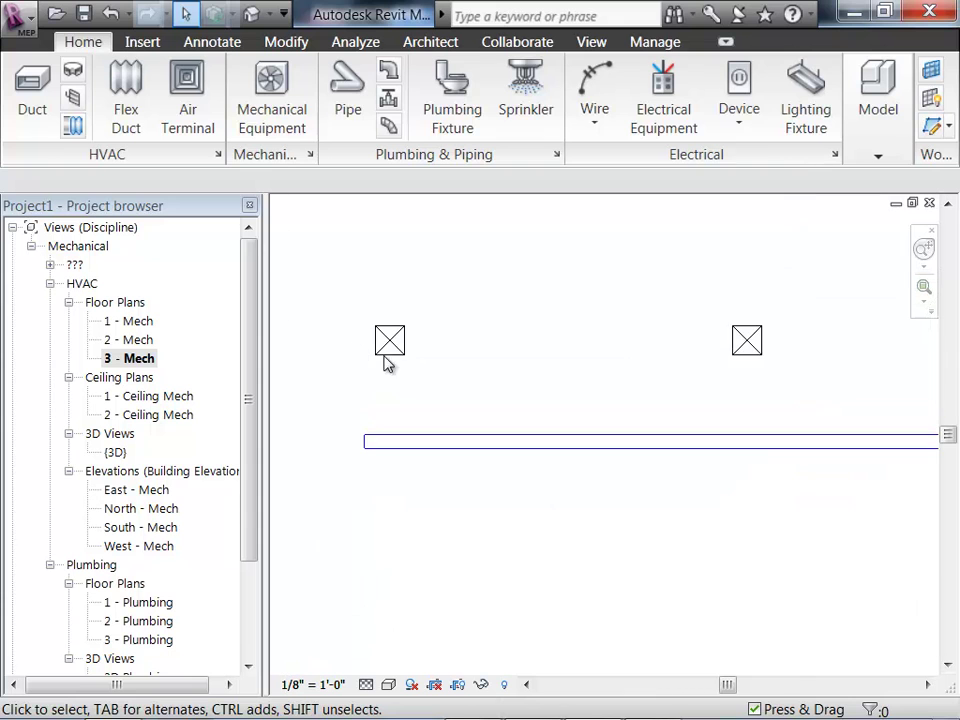
{"action": "left_click", "coordinate": [407, 362]}
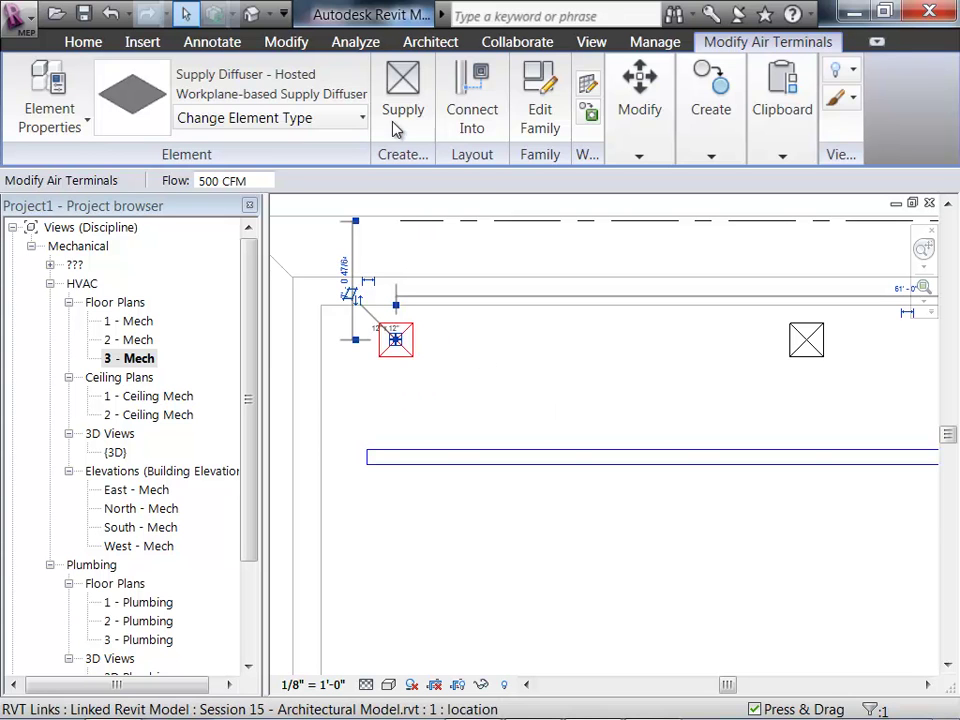
{"action": "key", "text": "Escape"}
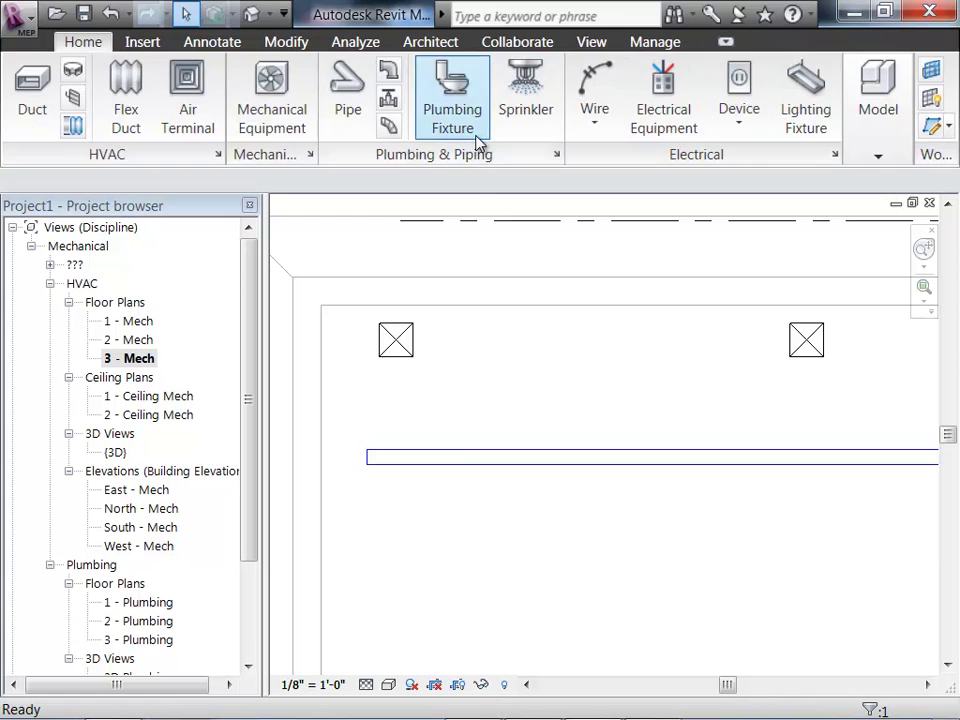
{"action": "left_click", "coordinate": [399, 463]}
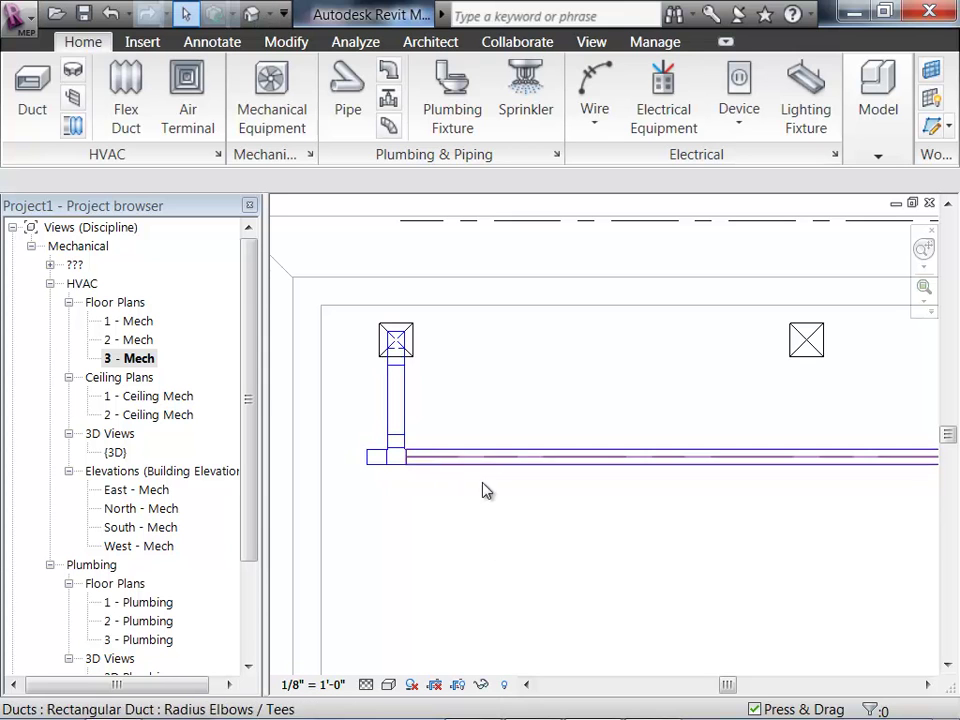
Connect the middle supply diffuser of the upper row into the main supply duct
{"action": "scroll", "coordinate": [502, 554], "scroll_direction": "down", "scroll_amount": 1}
{"action": "scroll", "coordinate": [502, 554], "scroll_direction": "down", "scroll_amount": 1}
{"action": "middle_click_drag", "start_coordinate": [594, 568], "coordinate": [483, 549]}
{"action": "left_click", "coordinate": [619, 373]}
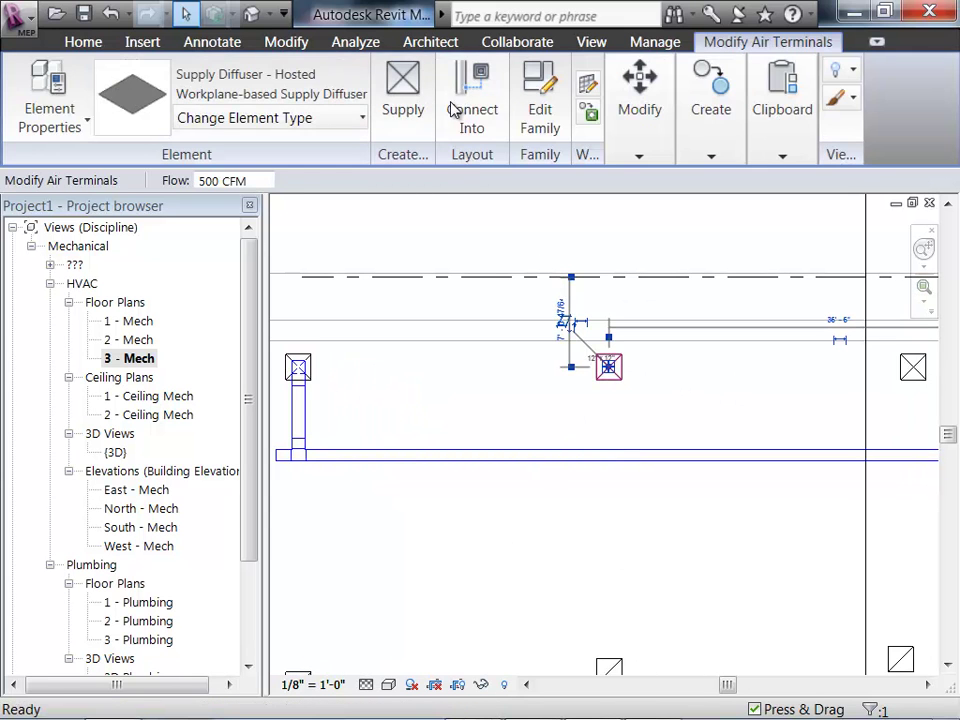
{"action": "left_click", "coordinate": [456, 118]}
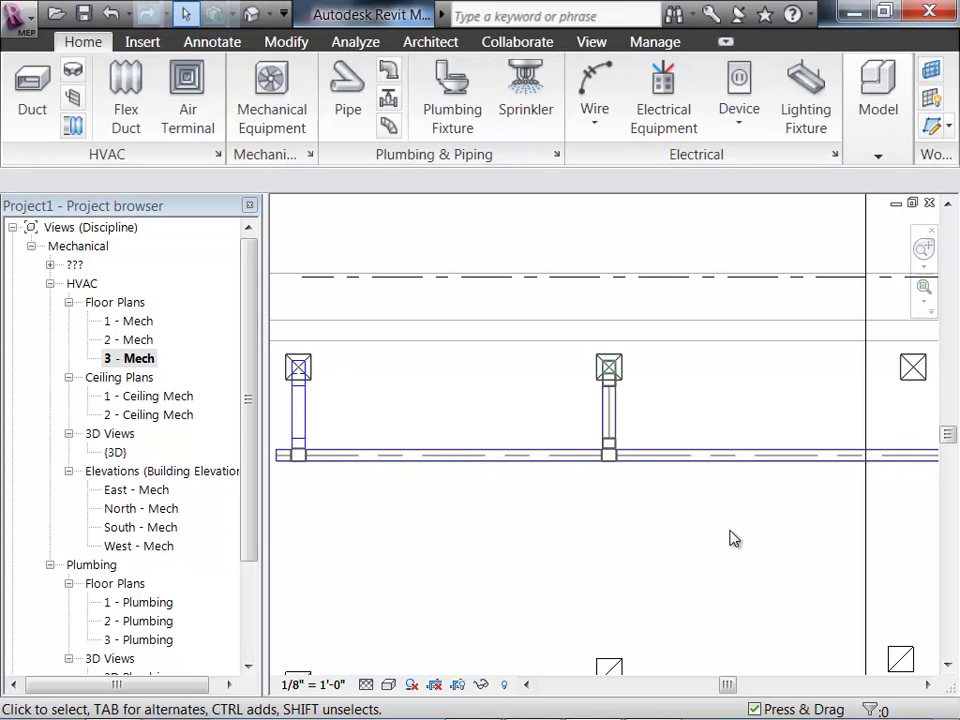
Connect the upper-row supply diffuser nearest the air handling unit into the main supply duct
{"action": "scroll", "coordinate": [600, 527], "scroll_direction": "down", "scroll_amount": 2}
{"action": "middle_click_drag", "start_coordinate": [732, 488], "coordinate": [652, 475]}
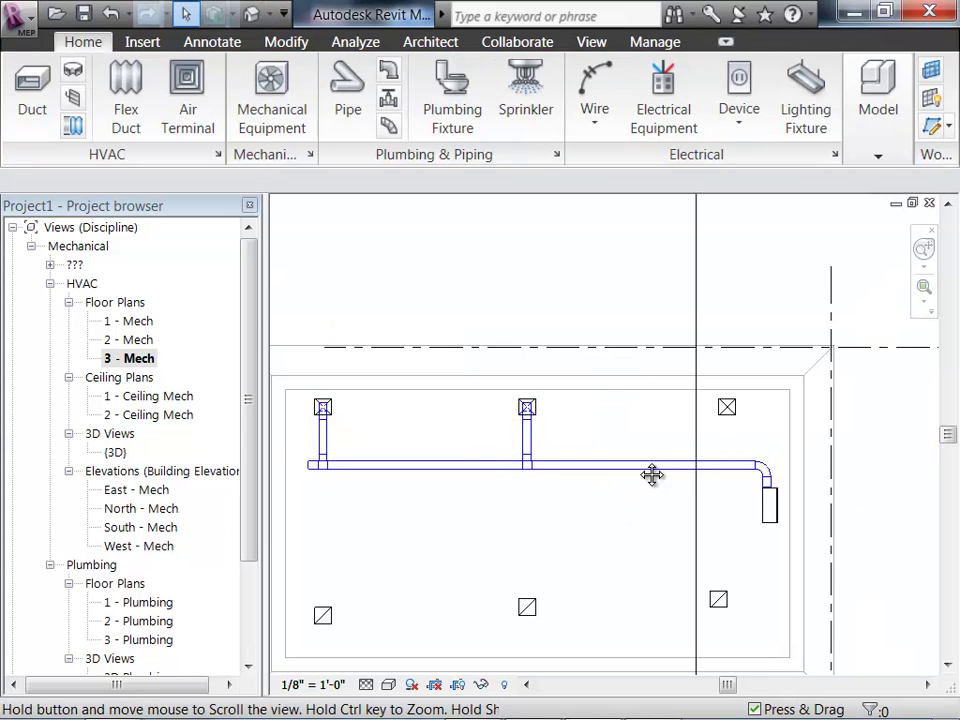
{"action": "left_click", "coordinate": [726, 406]}
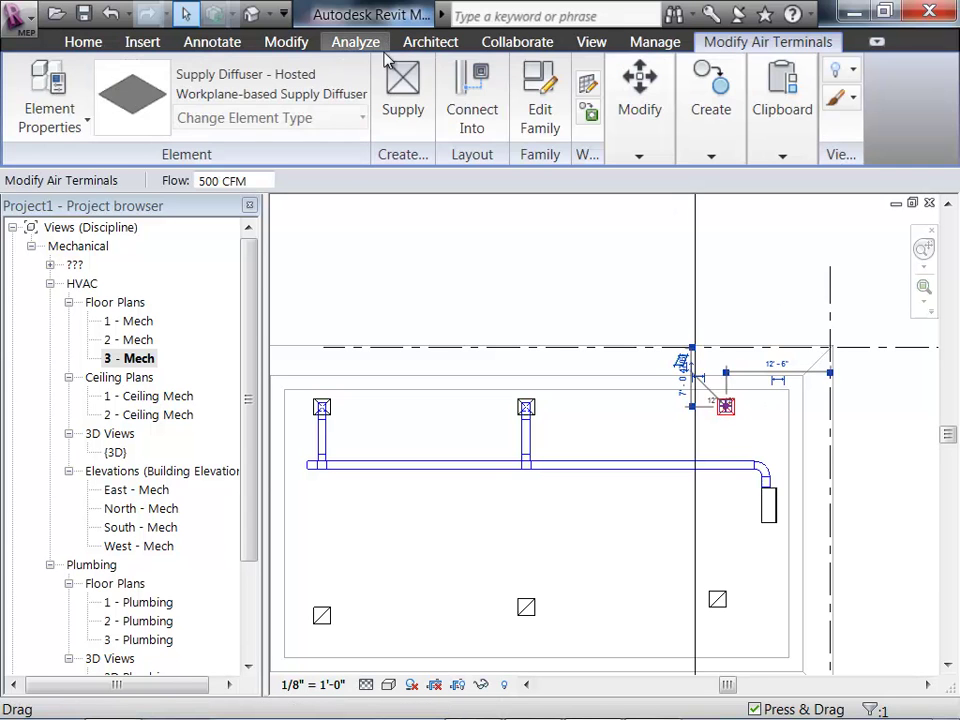
{"action": "left_click", "coordinate": [484, 128]}
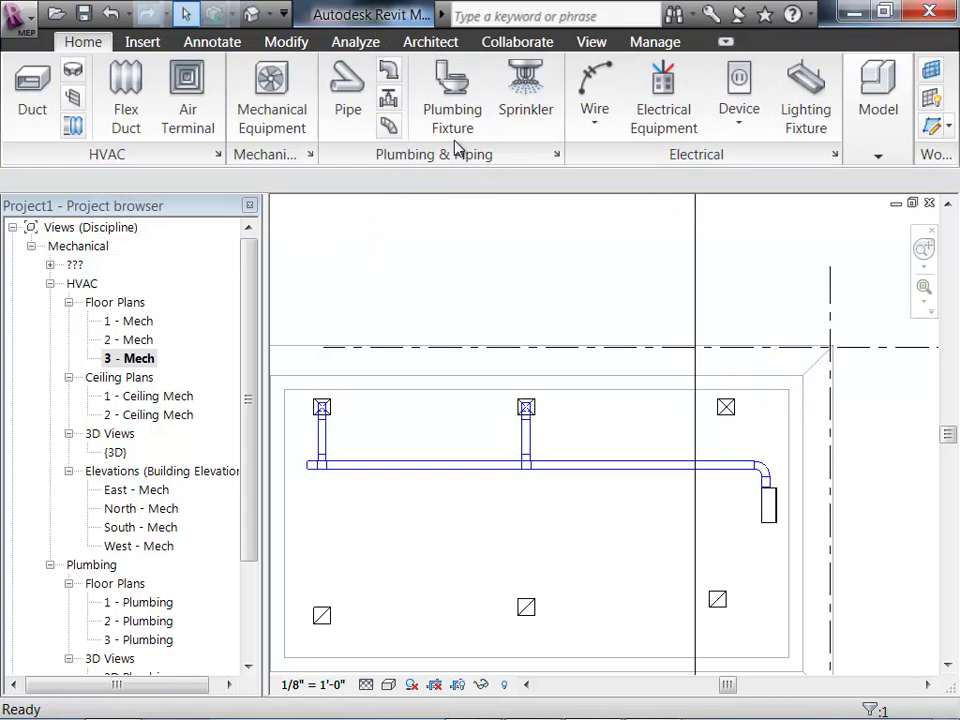
{"action": "left_click", "coordinate": [670, 468]}
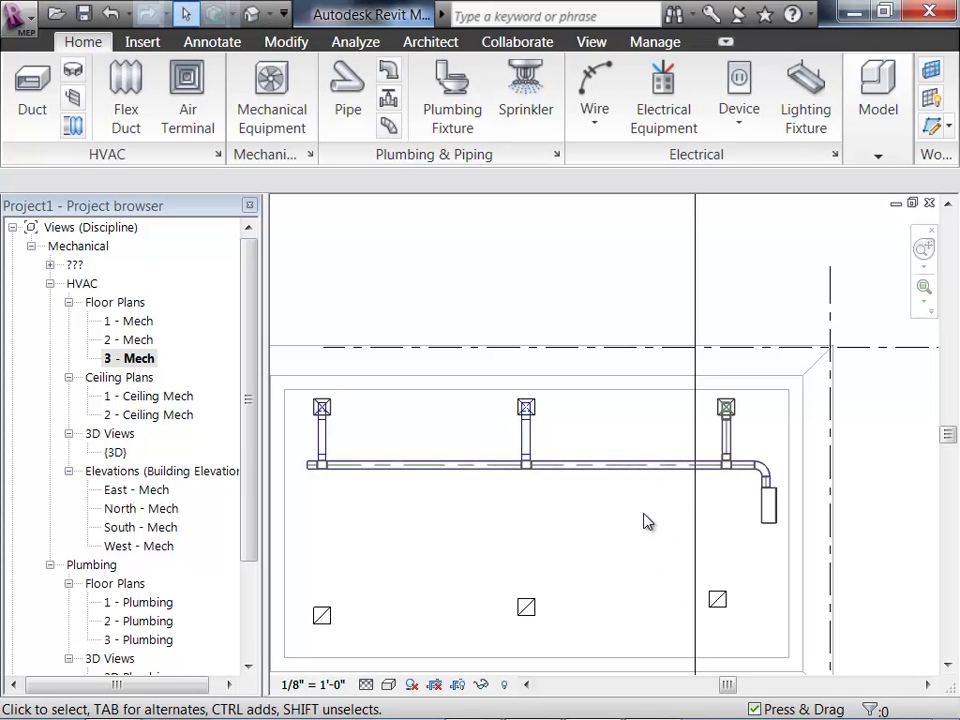
Examine the three diffuser branches and the main supply duct in the 3D view, and return to the 3 - Mech plan
{"action": "left_click", "coordinate": [253, 14]}
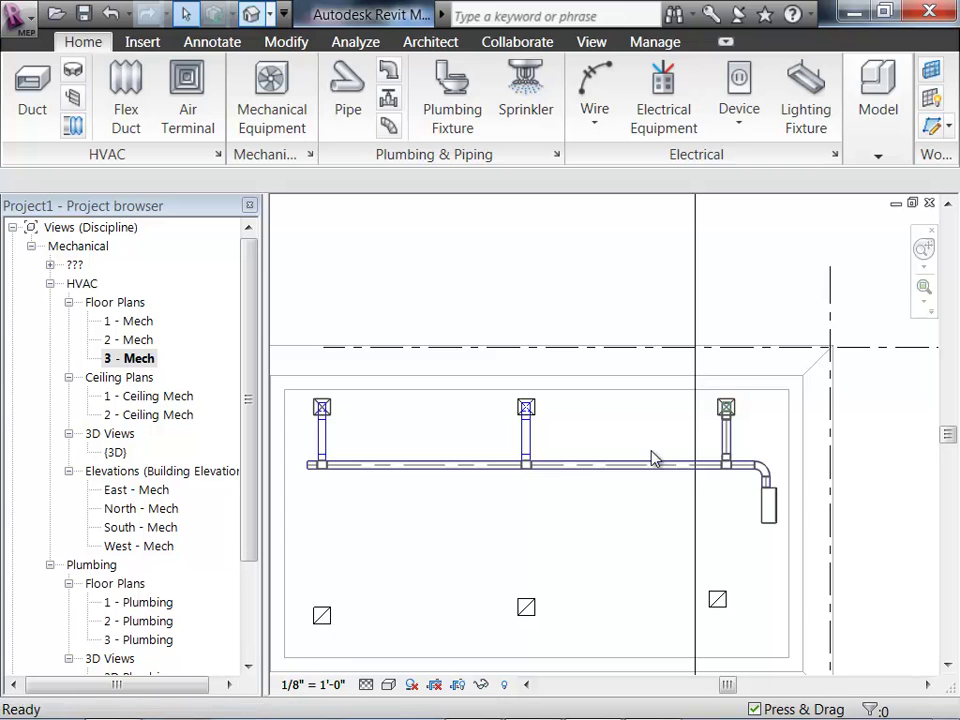
{"action": "scroll", "coordinate": [512, 551], "scroll_direction": "up", "scroll_amount": 4}
{"action": "middle_click_drag", "start_coordinate": [578, 546], "coordinate": [510, 555]}
{"action": "middle_click_drag", "start_coordinate": [701, 493], "coordinate": [566, 519]}
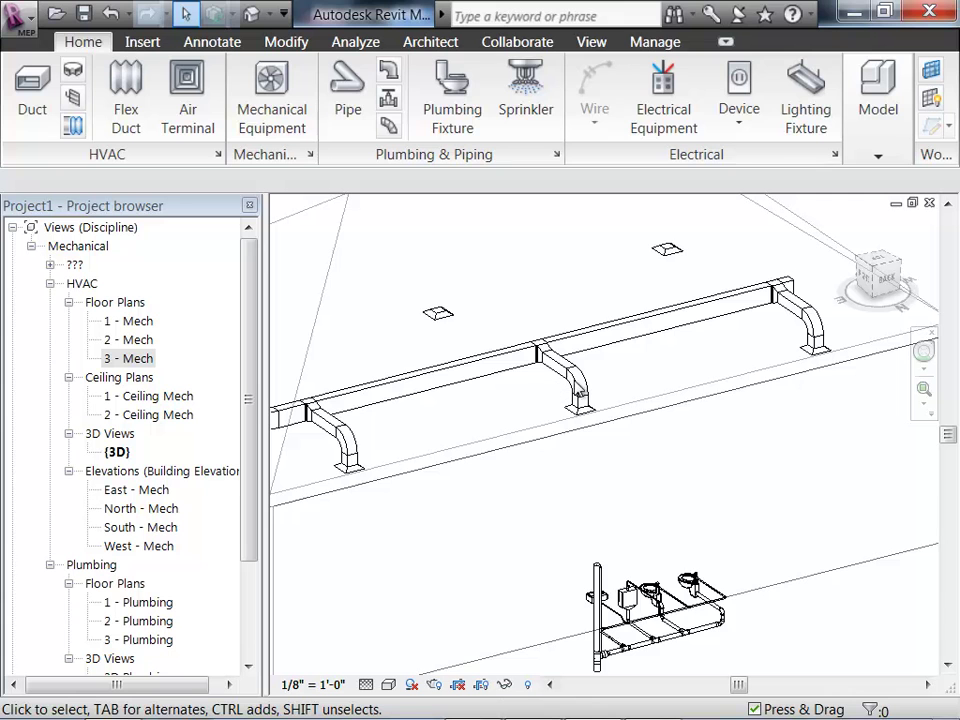
{"action": "scroll", "coordinate": [563, 396], "scroll_direction": "down", "scroll_amount": 2}
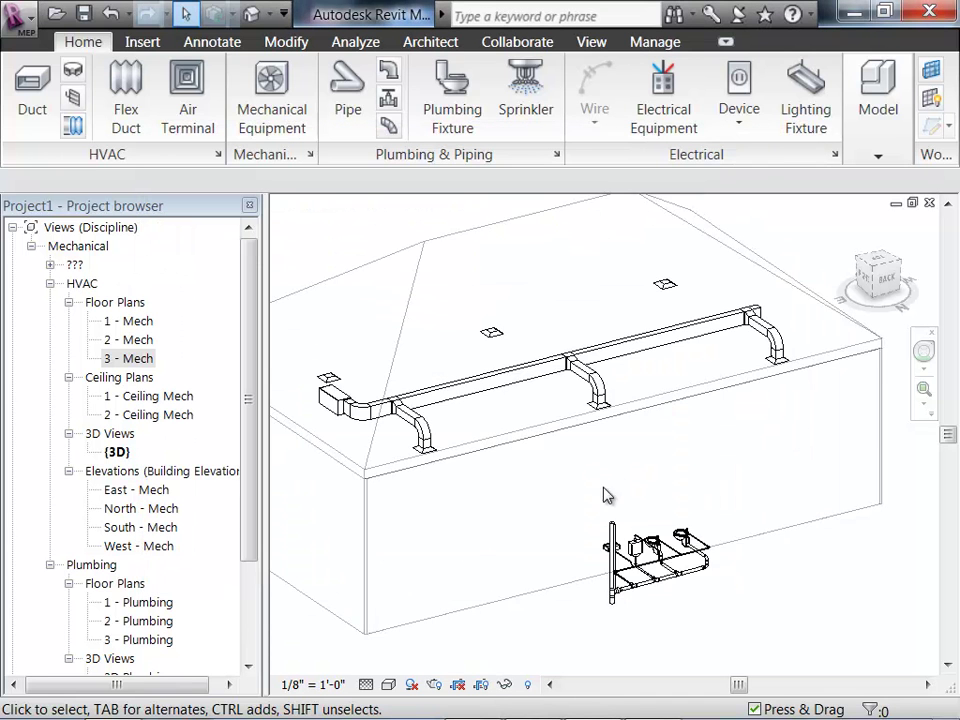
{"action": "scroll", "coordinate": [607, 494], "scroll_direction": "down", "scroll_amount": 3}
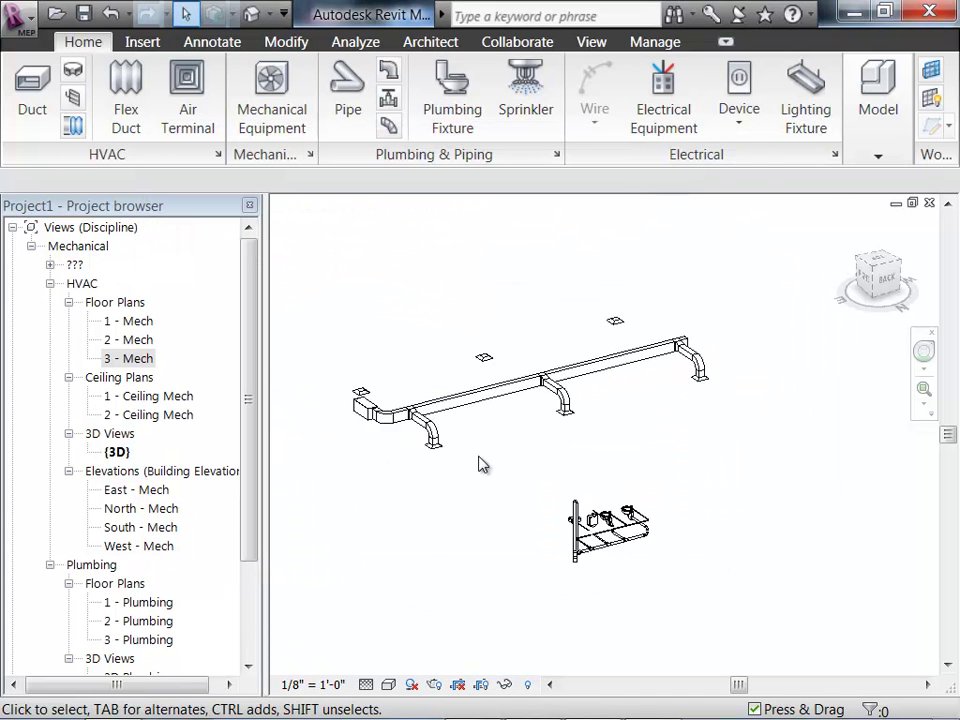
{"action": "left_click", "coordinate": [929, 203]}
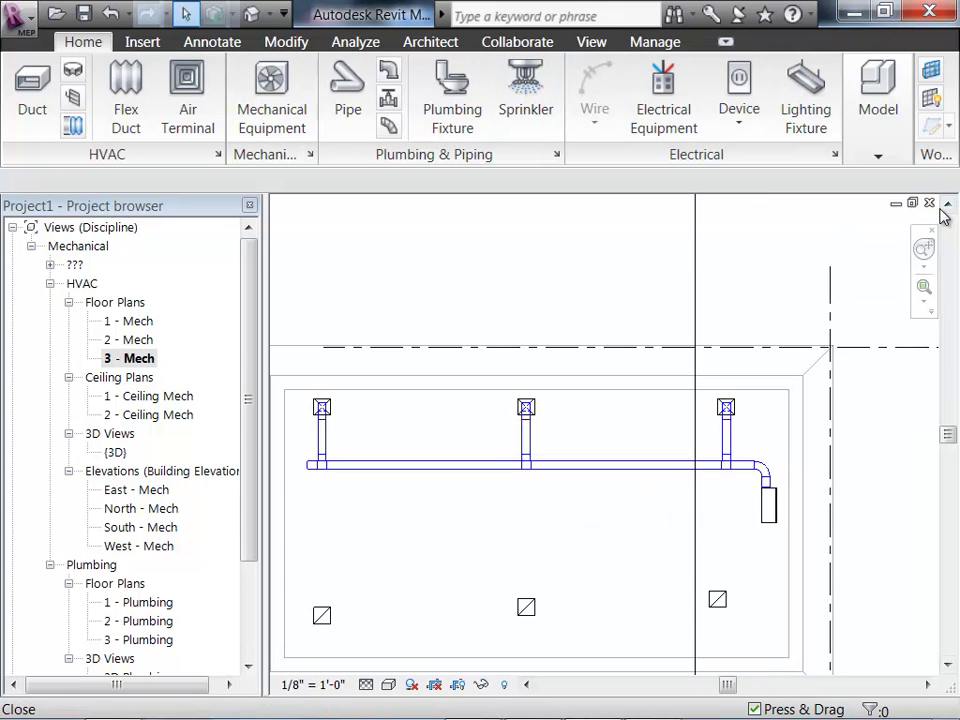
{"action": "middle_click_drag", "start_coordinate": [504, 536], "coordinate": [535, 450]}
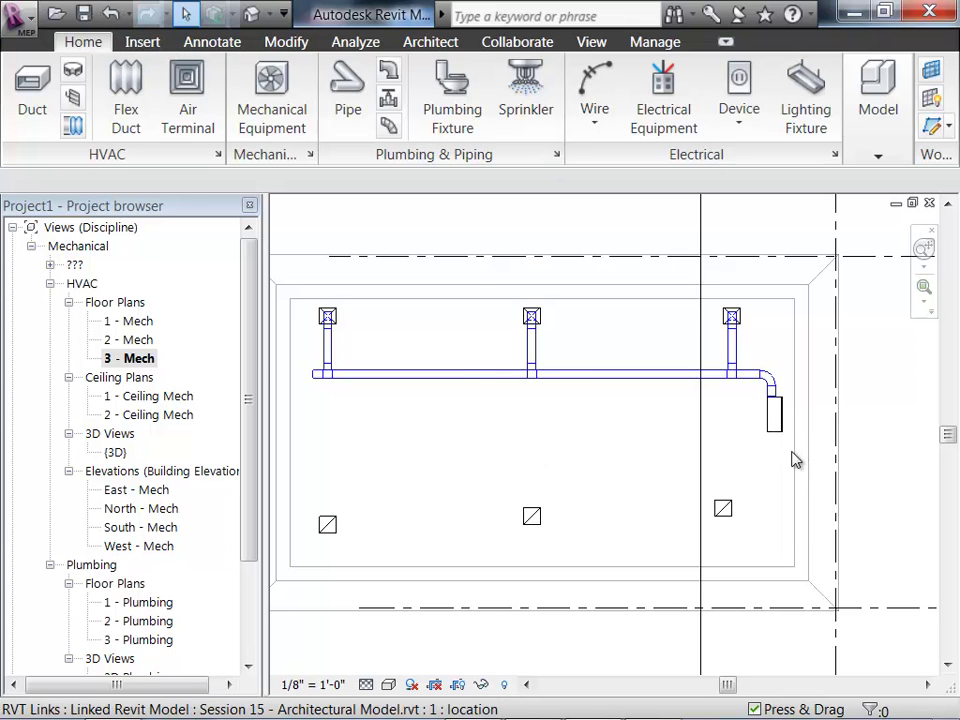
{"action": "scroll", "coordinate": [793, 458], "scroll_direction": "up", "scroll_amount": 1}
{"action": "scroll", "coordinate": [774, 448], "scroll_direction": "up", "scroll_amount": 2}
{"action": "middle_click_drag", "start_coordinate": [774, 448], "coordinate": [825, 456]}
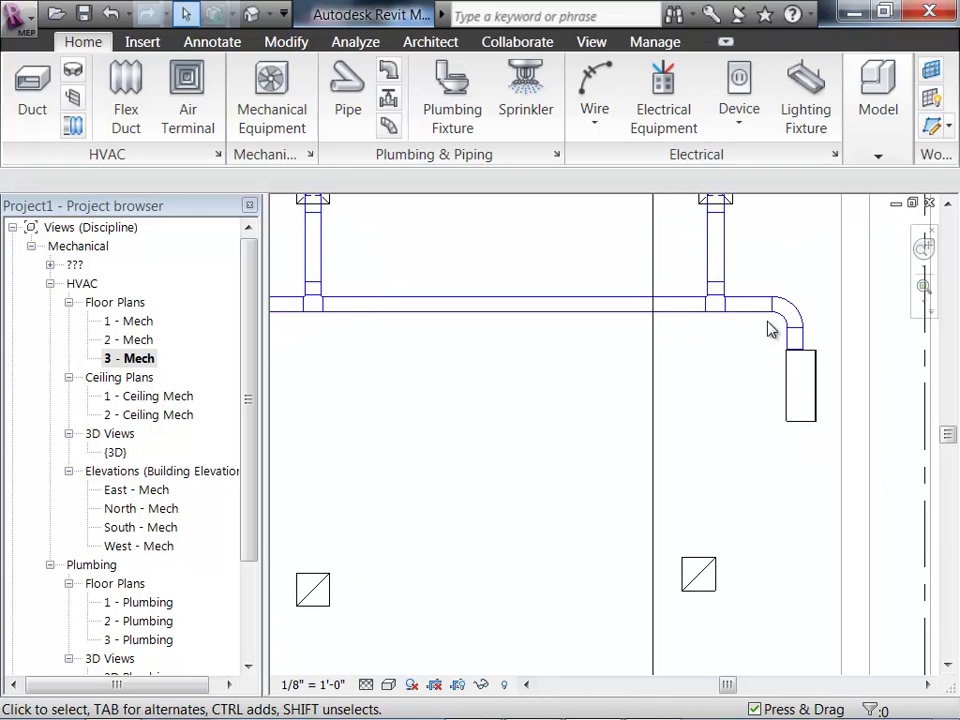
{"action": "left_click", "coordinate": [806, 428]}
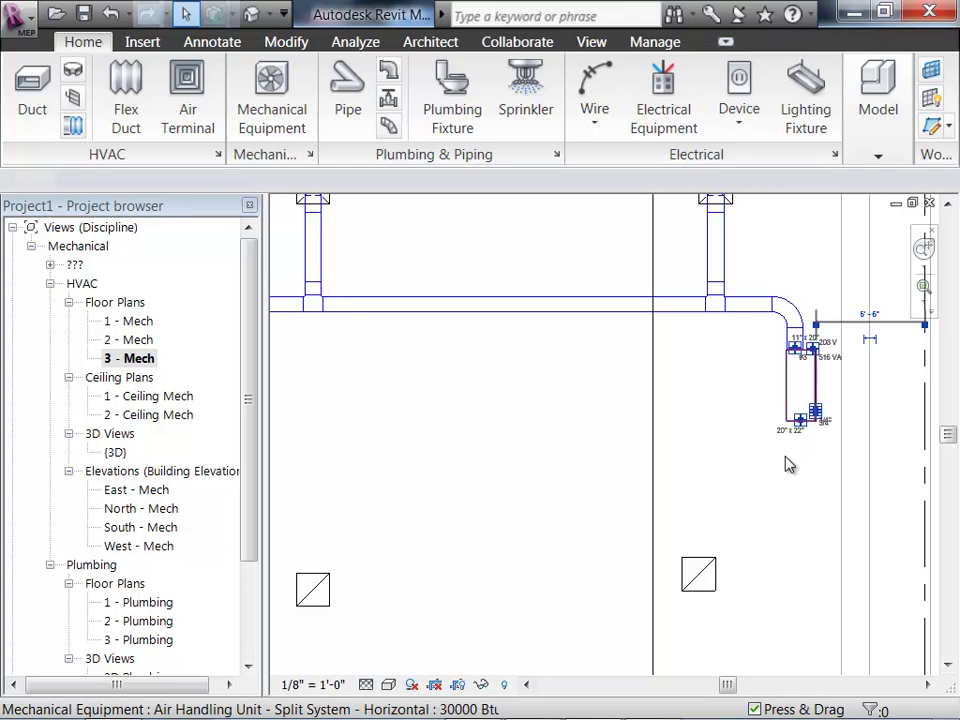
{"action": "scroll", "coordinate": [789, 464], "scroll_direction": "up", "scroll_amount": 1}
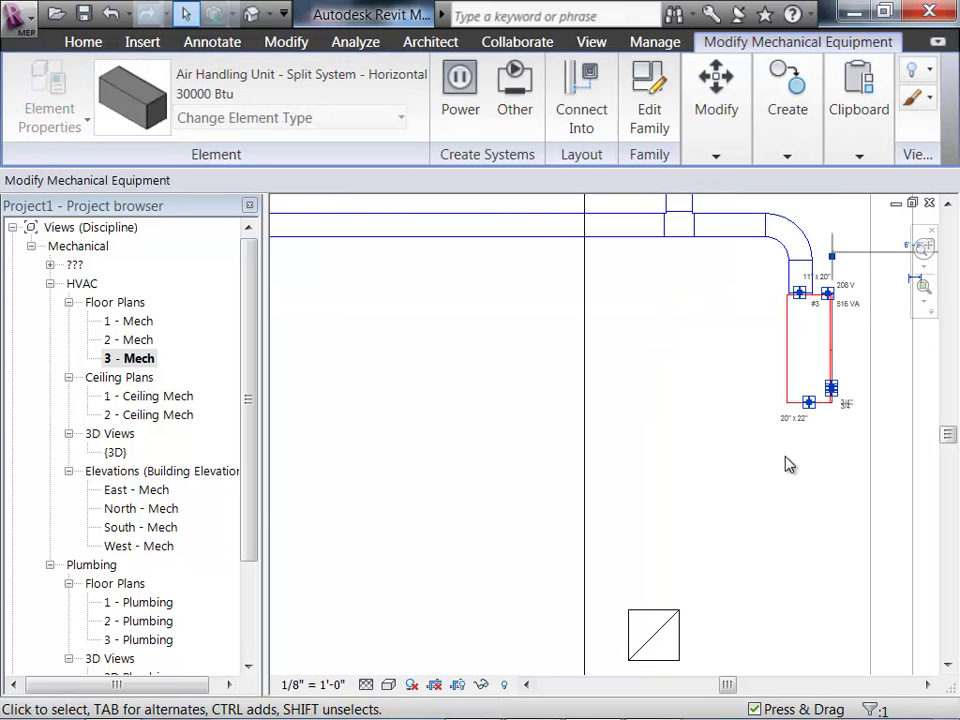
{"action": "right_click", "coordinate": [808, 405]}
{"action": "left_click", "coordinate": [717, 475]}
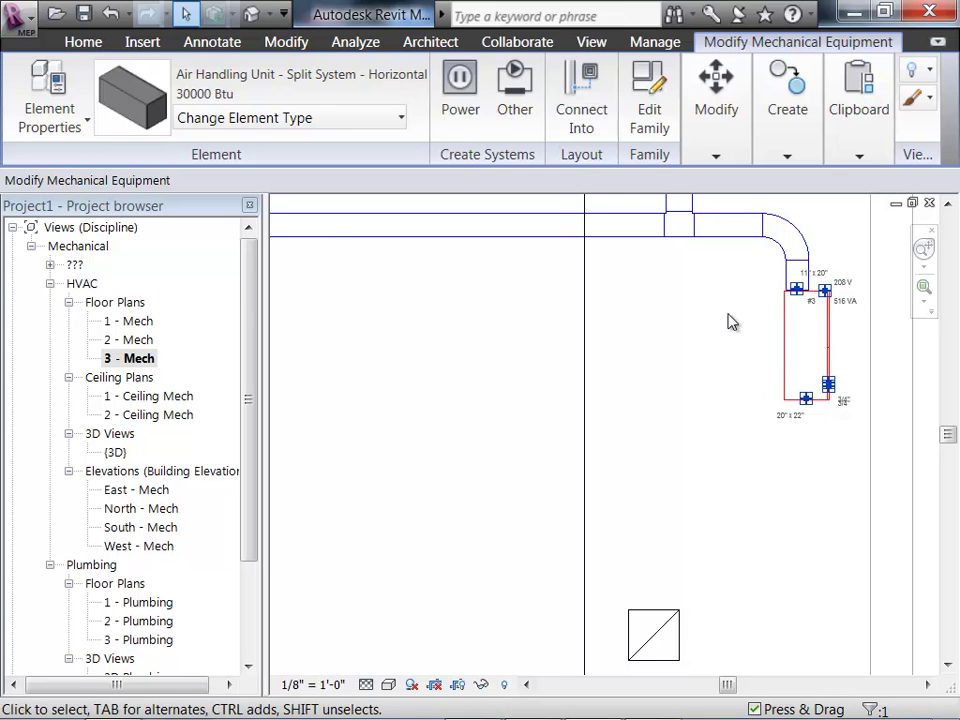
{"action": "left_click", "coordinate": [586, 122]}
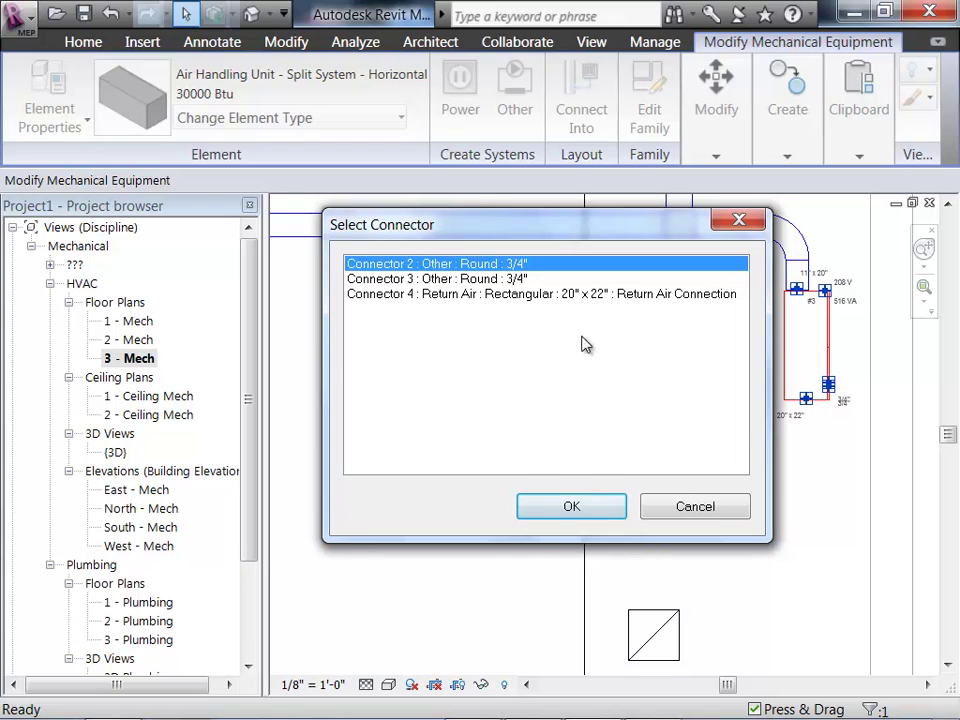
{"action": "left_click", "coordinate": [700, 506]}
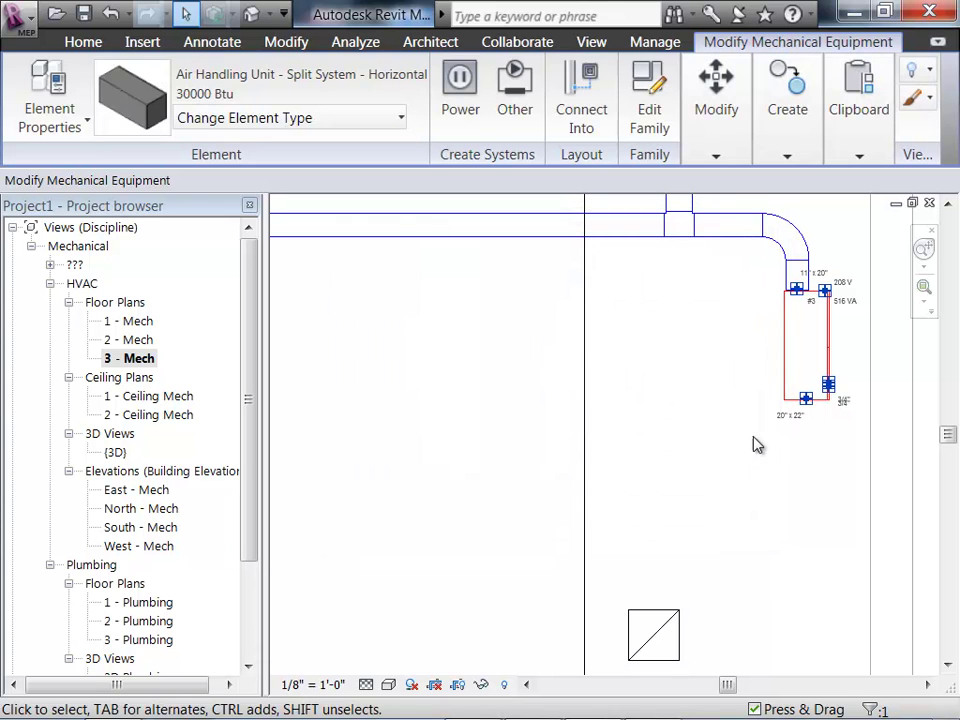
{"action": "left_click", "coordinate": [750, 436]}
{"action": "left_click", "coordinate": [790, 405]}
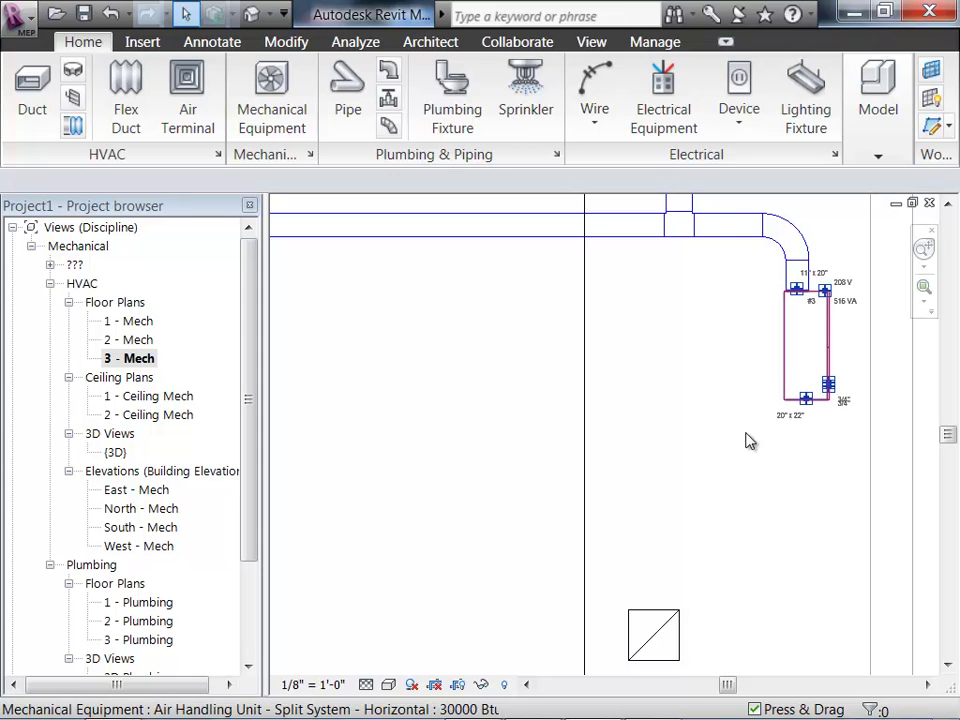
{"action": "key", "text": "Escape"}
{"action": "left_click", "coordinate": [731, 246]}
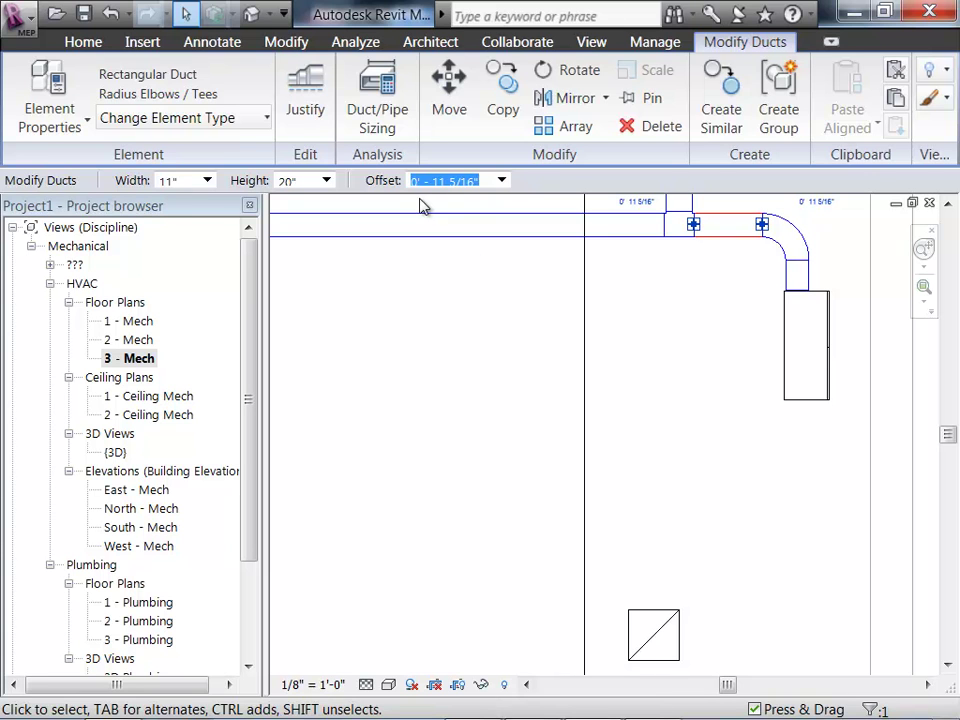
{"action": "left_click", "coordinate": [751, 510]}
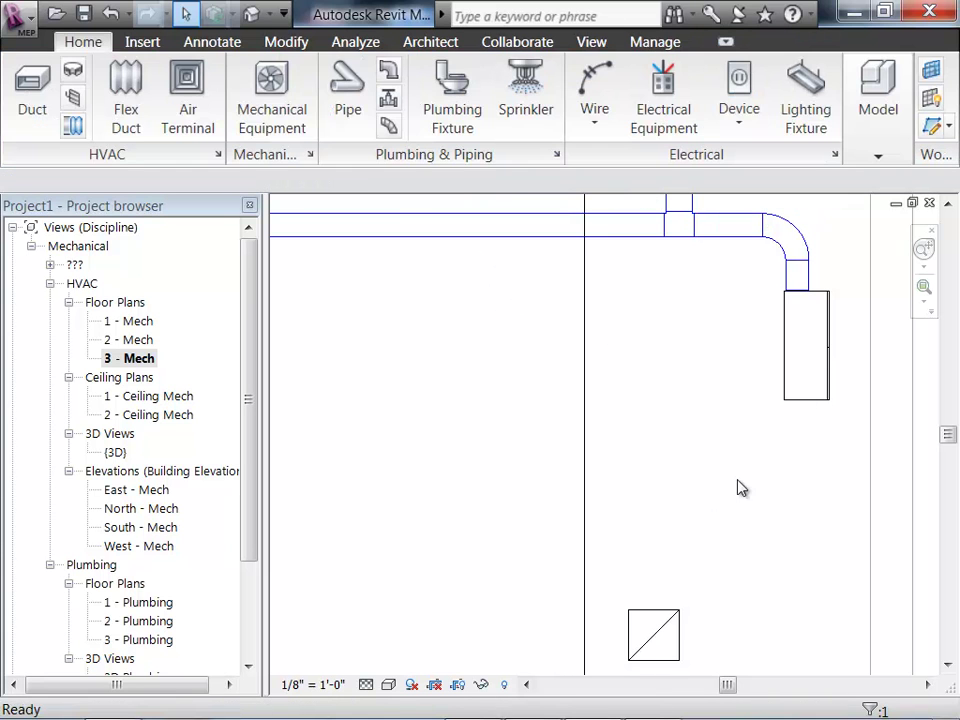
Start a rectangular return duct with a width of 20" and a height of 22" for the air handling unit
{"action": "left_click", "coordinate": [797, 443]}
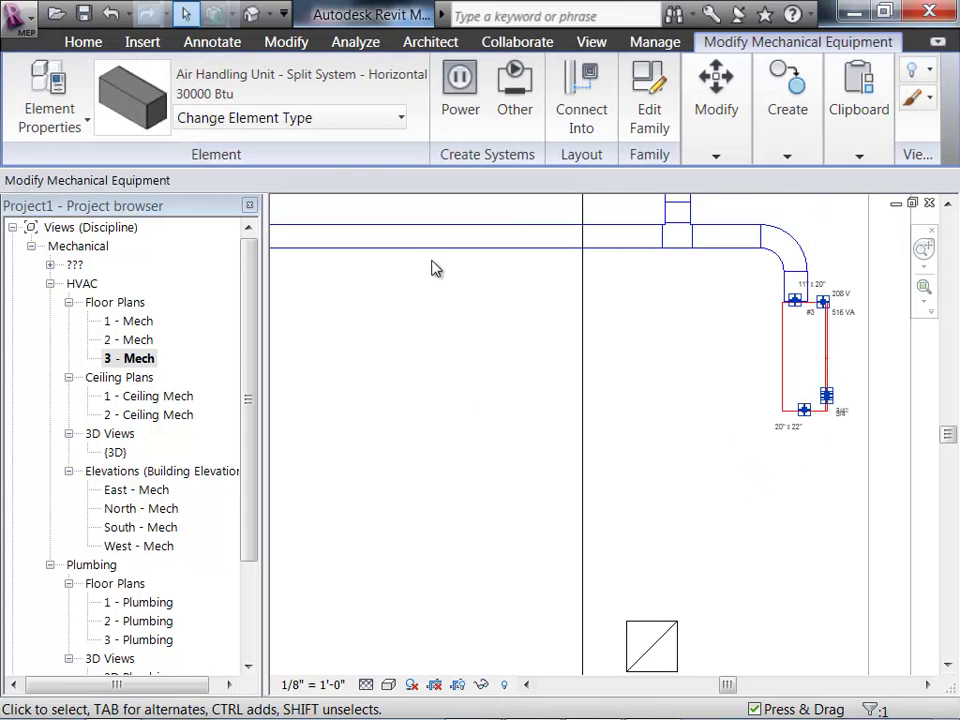
{"action": "left_click", "coordinate": [75, 42]}
{"action": "left_click", "coordinate": [33, 100]}
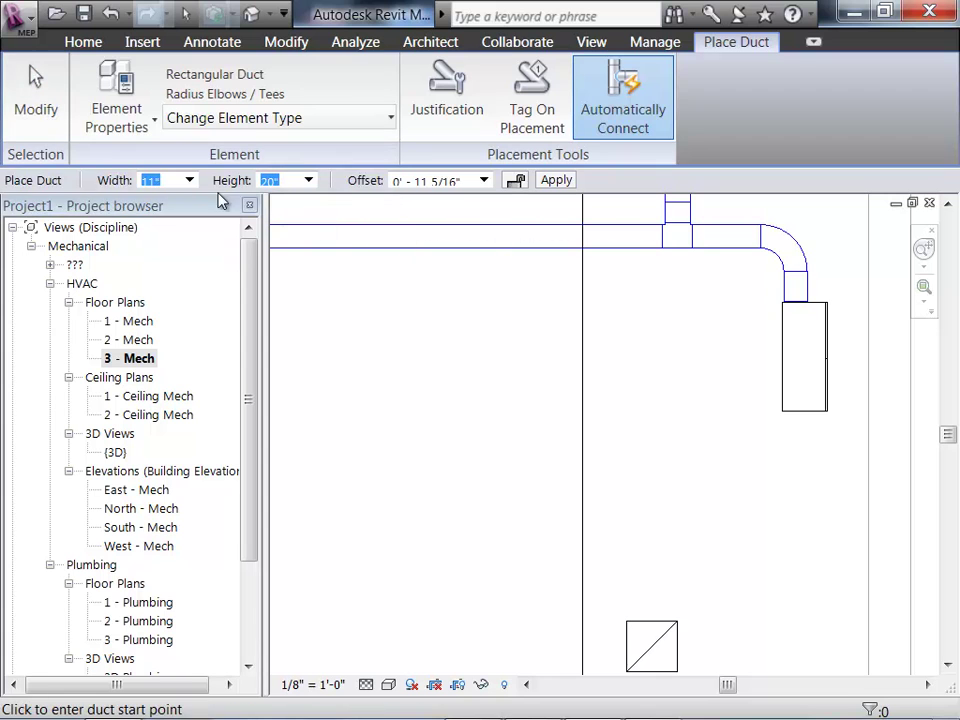
{"action": "left_click", "coordinate": [189, 181]}
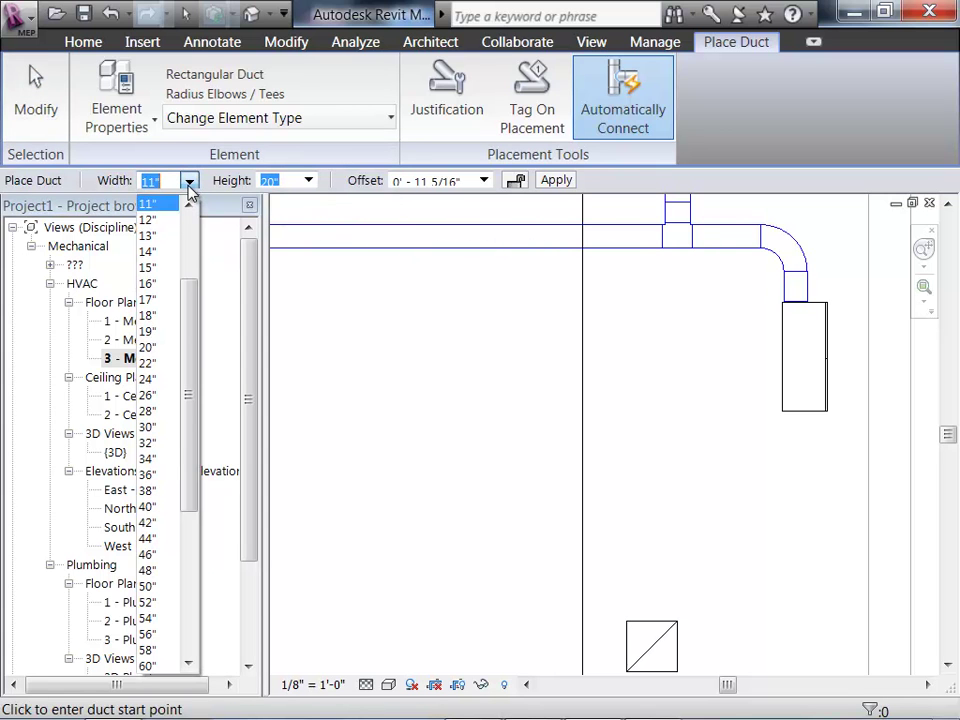
{"action": "left_click", "coordinate": [150, 347]}
{"action": "left_click", "coordinate": [309, 181]}
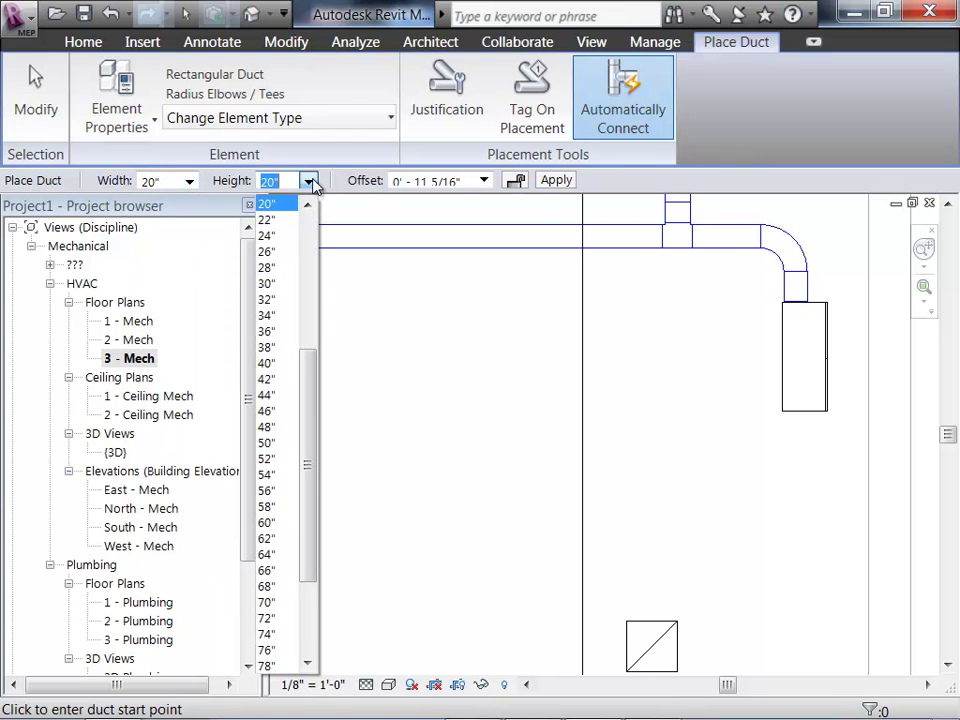
{"action": "left_click", "coordinate": [280, 220]}
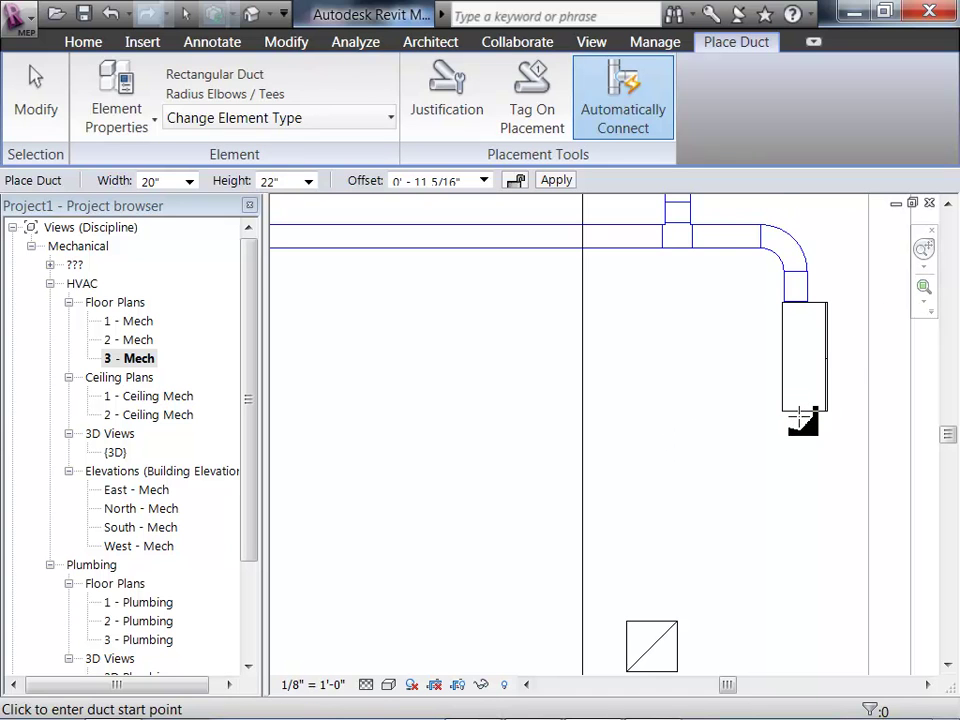
Draw the return duct from the air handling unit's return air connector, turning 90° and running about 55' to align with the supply duct's far end
{"action": "scroll", "coordinate": [782, 428], "scroll_direction": "up", "scroll_amount": 2}
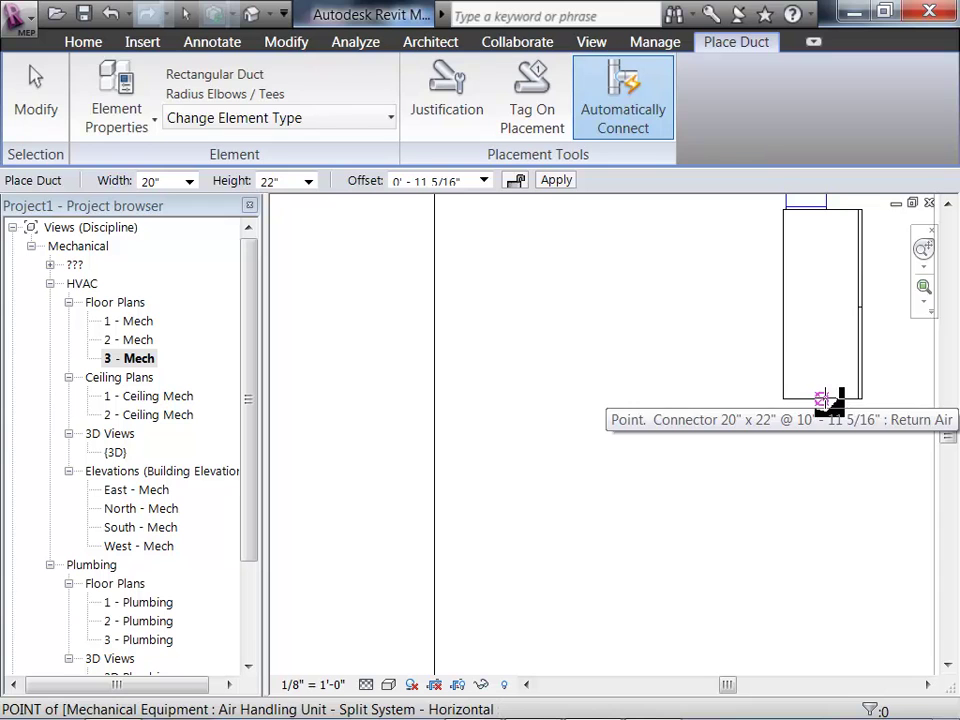
{"action": "left_click", "coordinate": [822, 401]}
{"action": "scroll", "coordinate": [829, 461], "scroll_direction": "down", "scroll_amount": 3}
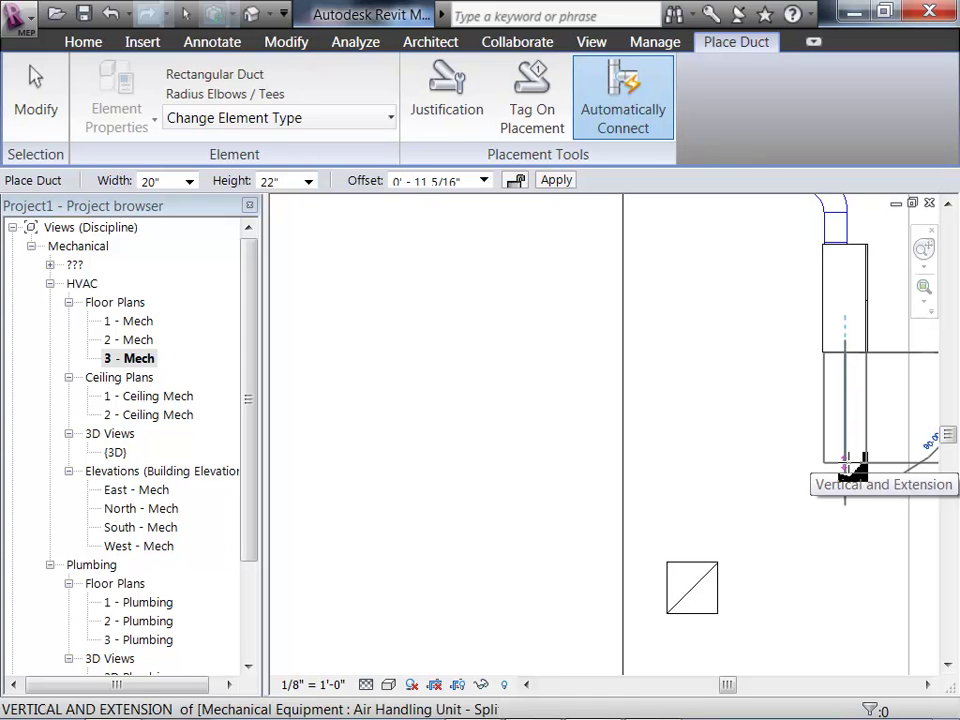
{"action": "left_click", "coordinate": [848, 462]}
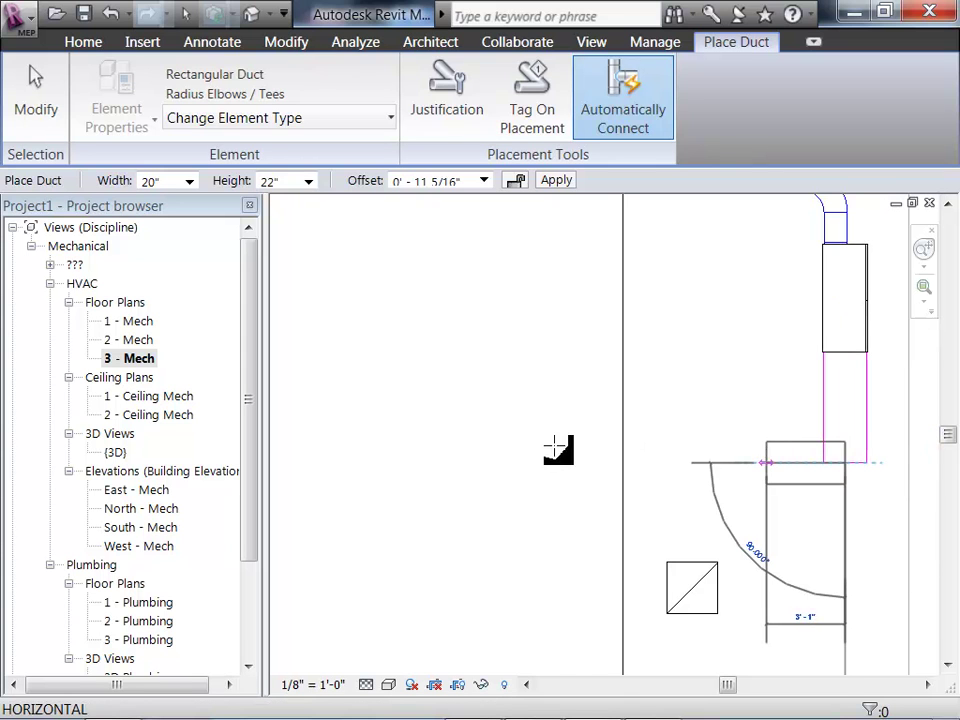
{"action": "scroll", "coordinate": [545, 454], "scroll_direction": "down", "scroll_amount": 3}
{"action": "middle_click_drag", "start_coordinate": [686, 467], "coordinate": [689, 469]}
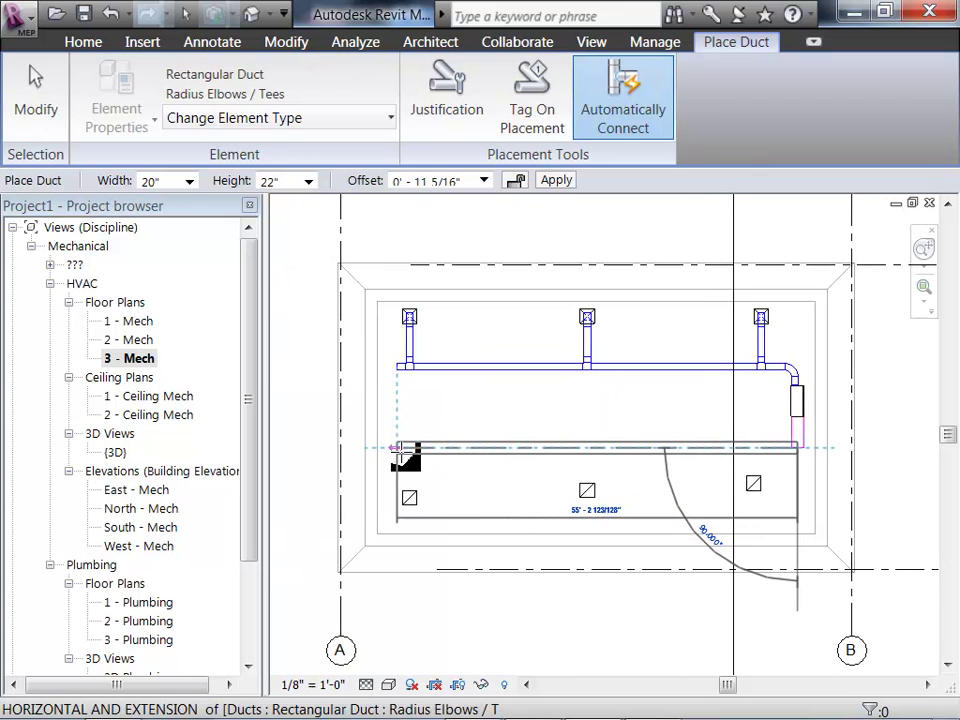
{"action": "left_click", "coordinate": [402, 451]}
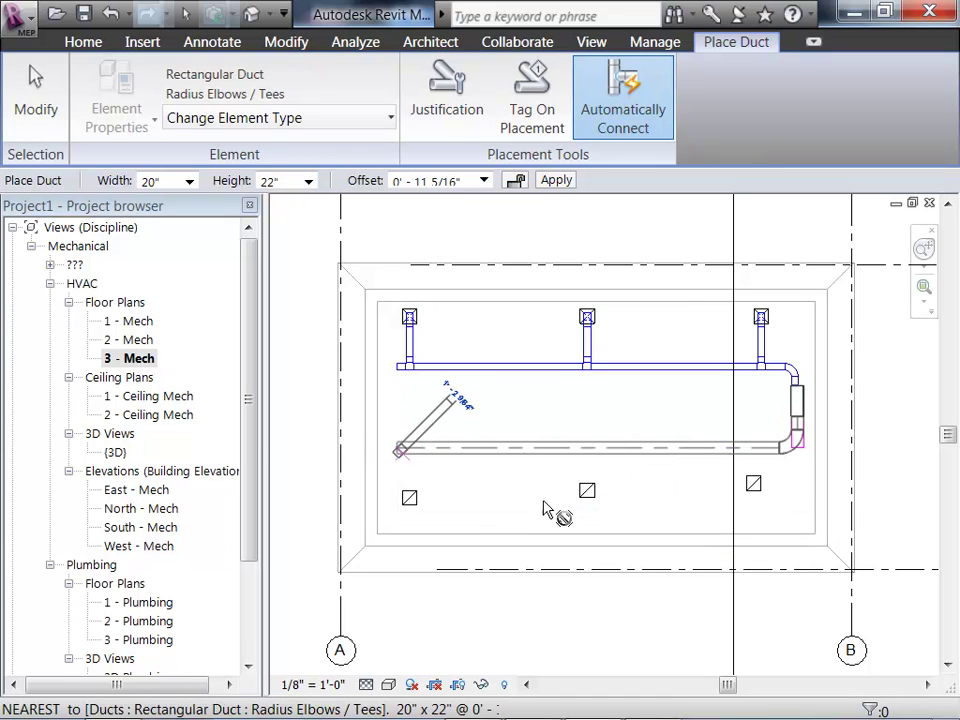
{"action": "key", "text": "Escape"}
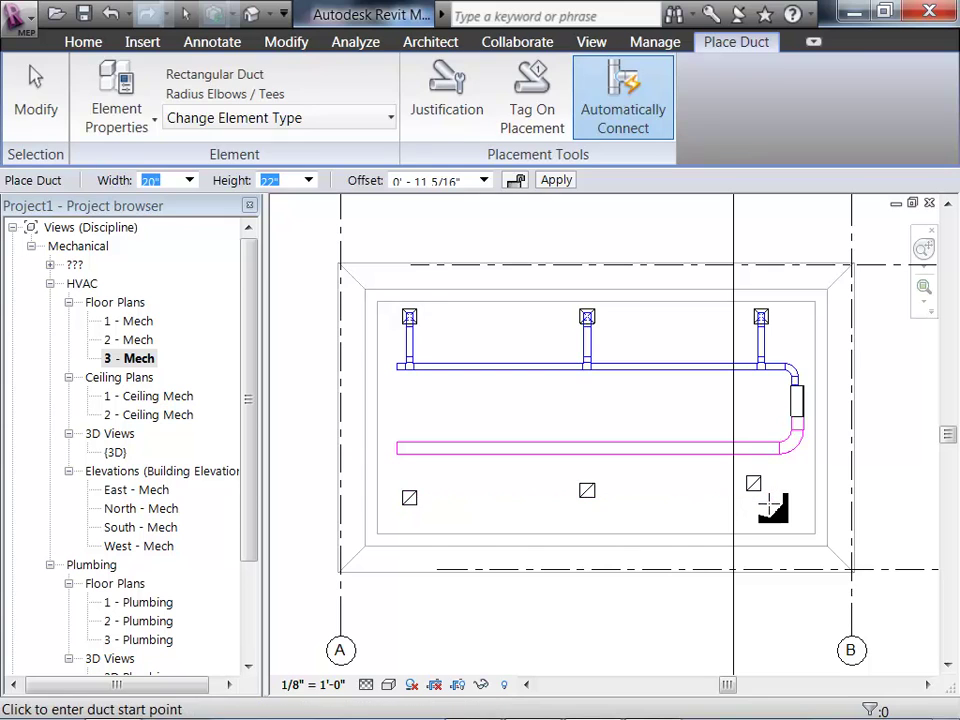
{"action": "key", "text": "Escape"}
Connect the return diffuser nearest grid A into the main return duct with the Connect Into command
{"action": "mouse_move", "coordinate": [510, 510]}
{"action": "middle_mouse_down"}
{"action": "mouse_move", "coordinate": [527, 486]}
{"action": "mouse_move", "coordinate": [514, 420]}
{"action": "middle_mouse_up"}
{"action": "scroll", "coordinate": [517, 463], "scroll_direction": "up", "scroll_amount": 1}
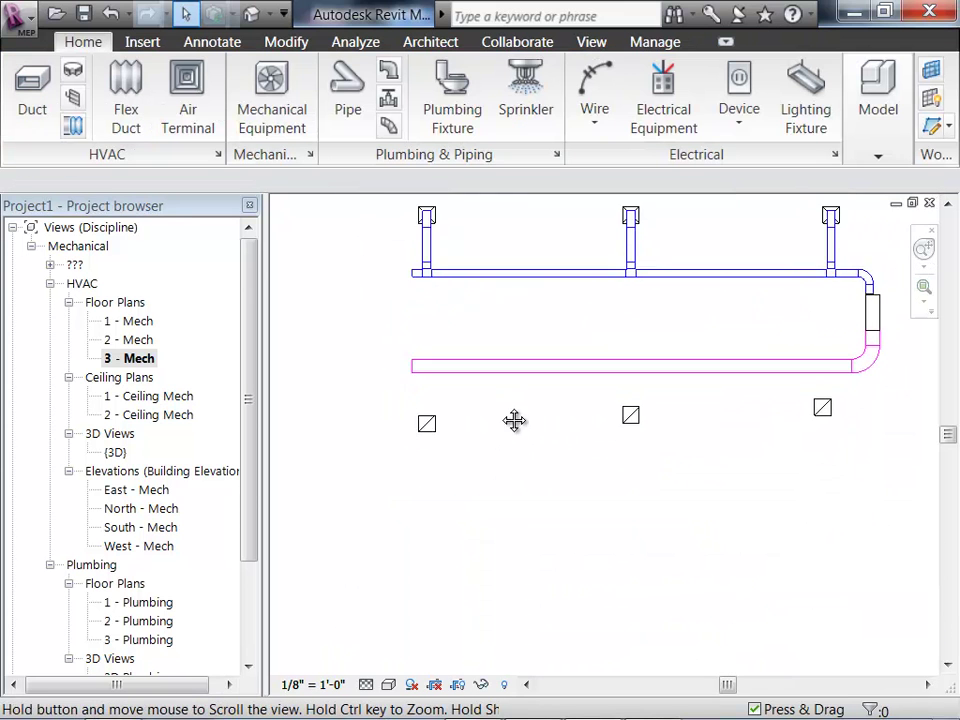
{"action": "scroll", "coordinate": [467, 407], "scroll_direction": "up", "scroll_amount": 1}
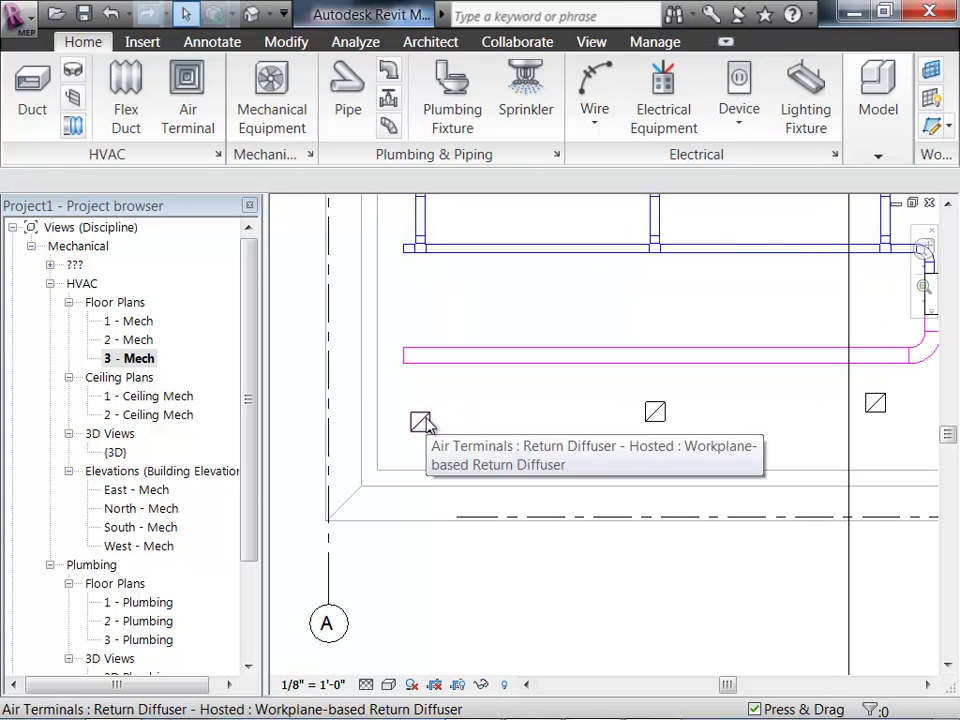
{"action": "left_click", "coordinate": [424, 424]}
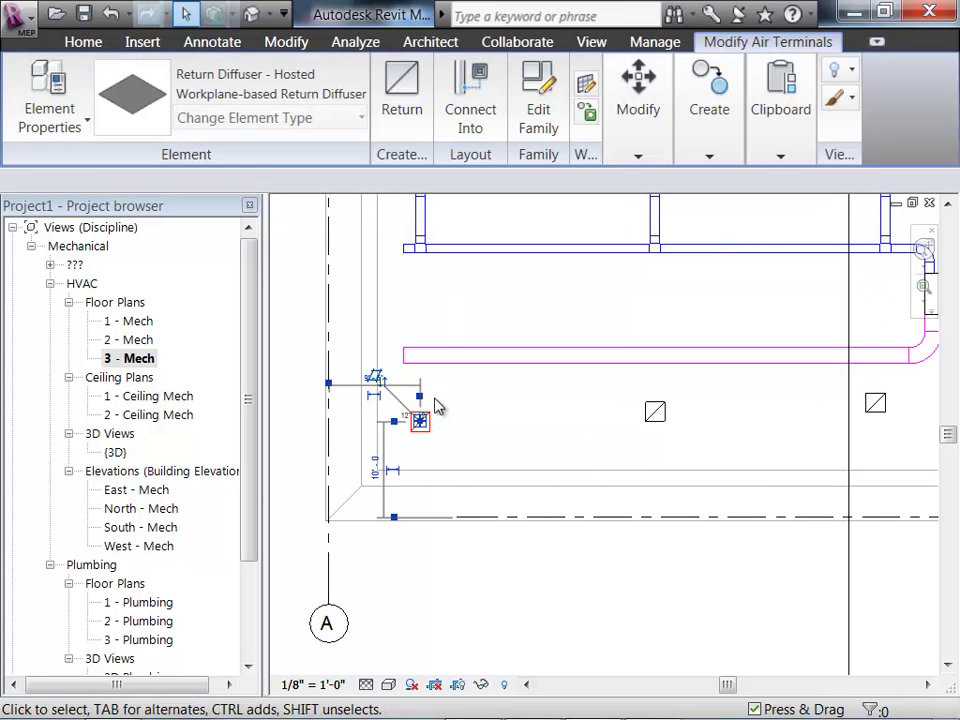
{"action": "middle_click_drag", "start_coordinate": [520, 425], "coordinate": [416, 381]}
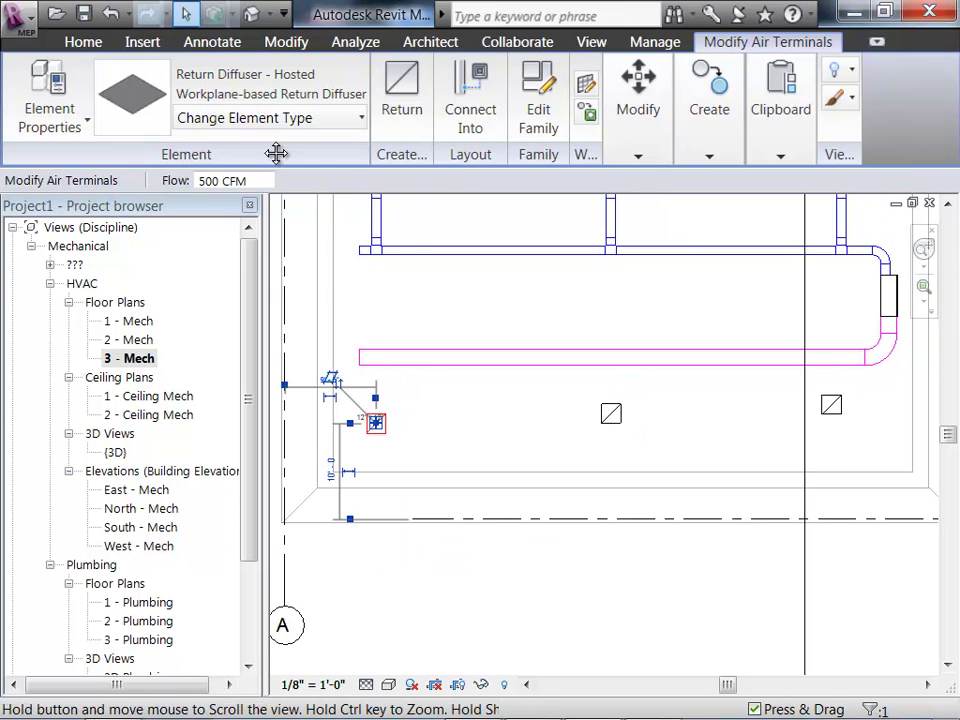
{"action": "left_click", "coordinate": [490, 120]}
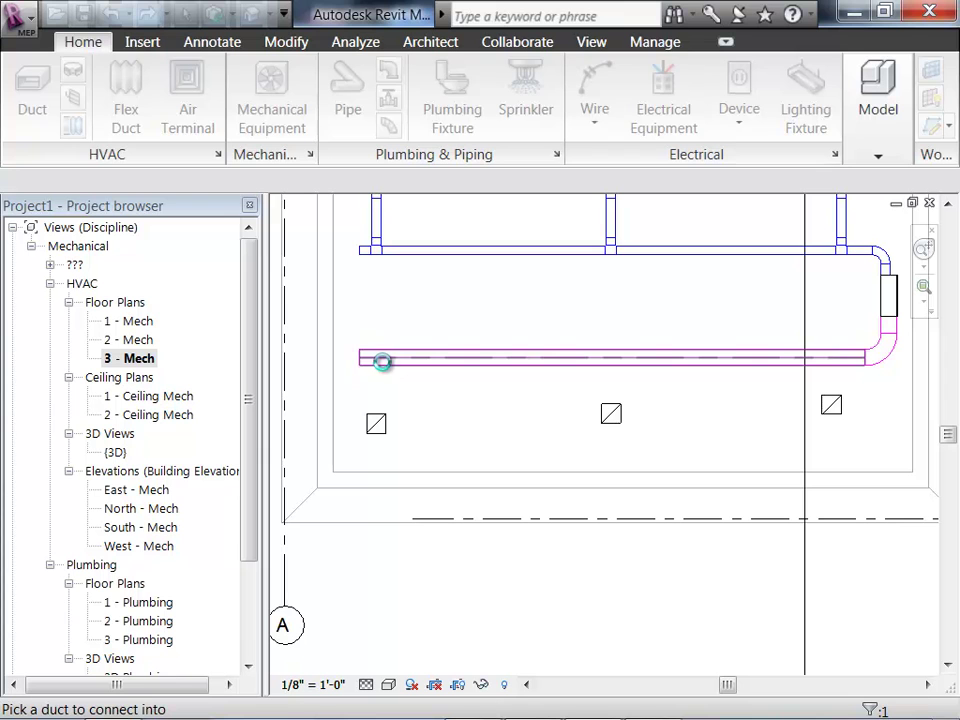
{"action": "left_click", "coordinate": [382, 362]}
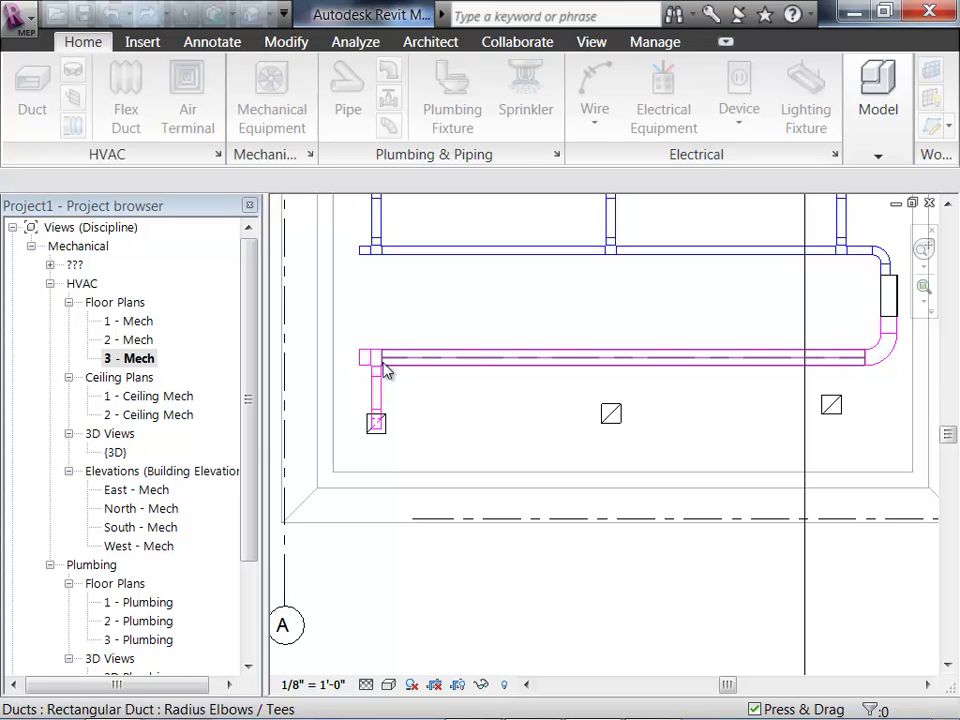
Connect the middle return diffuser and the one nearest the air handling unit into the main return duct
{"action": "left_click", "coordinate": [612, 416]}
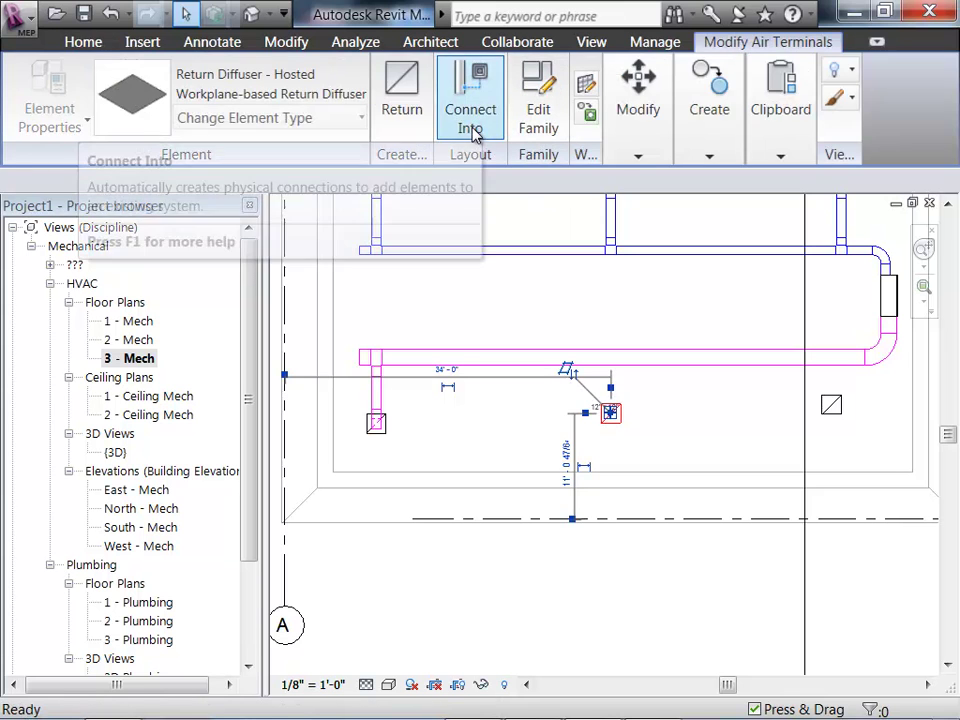
{"action": "left_click", "coordinate": [467, 129]}
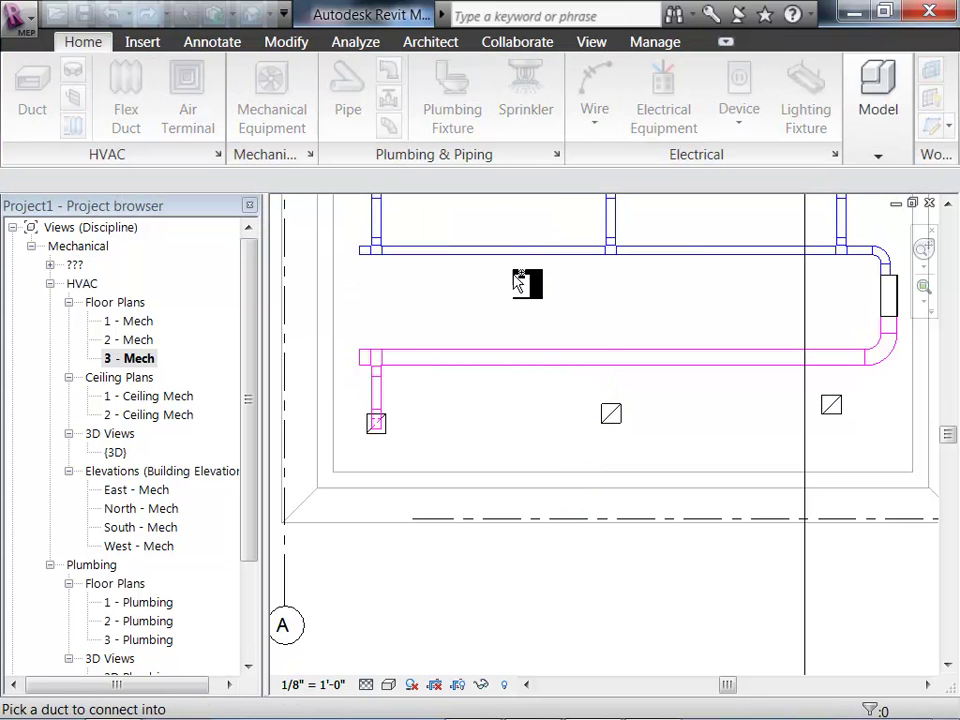
{"action": "left_click", "coordinate": [847, 410]}
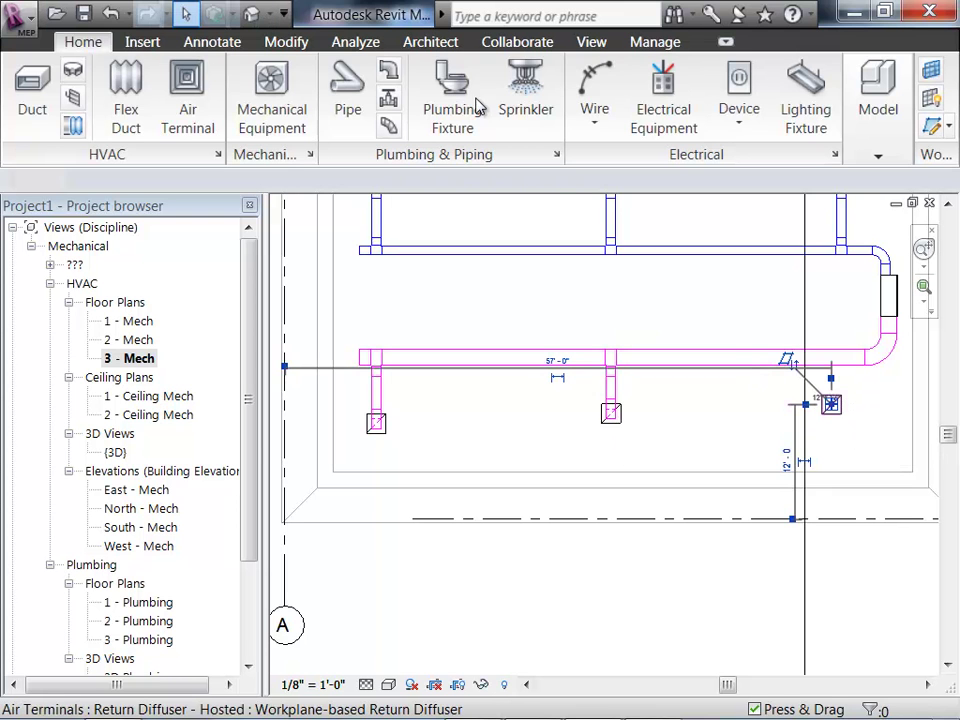
{"action": "left_click", "coordinate": [474, 102]}
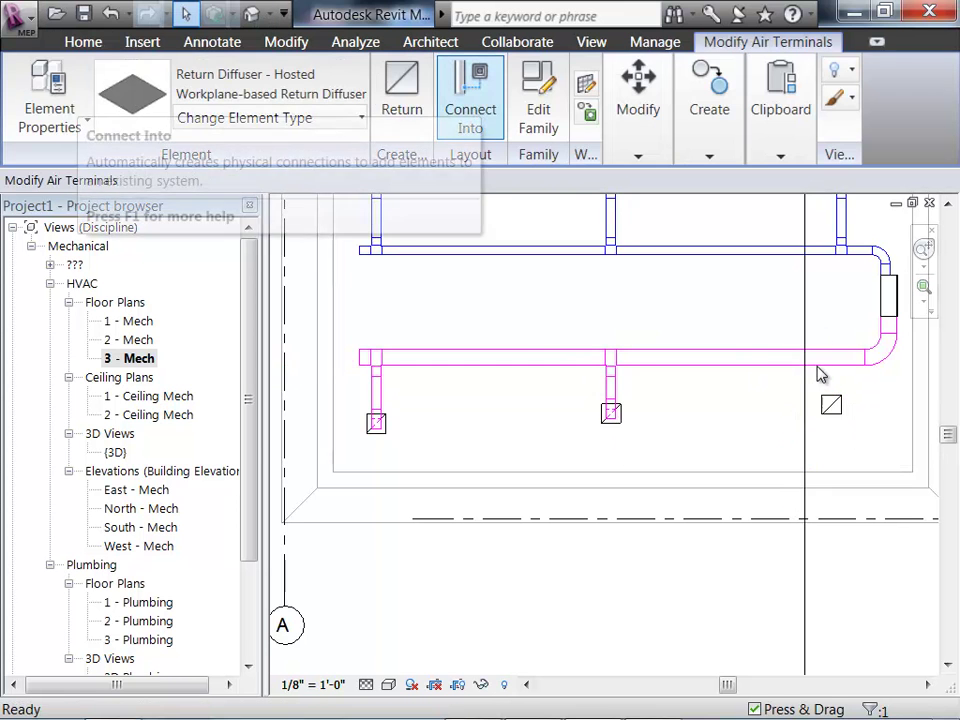
{"action": "left_click", "coordinate": [838, 369]}
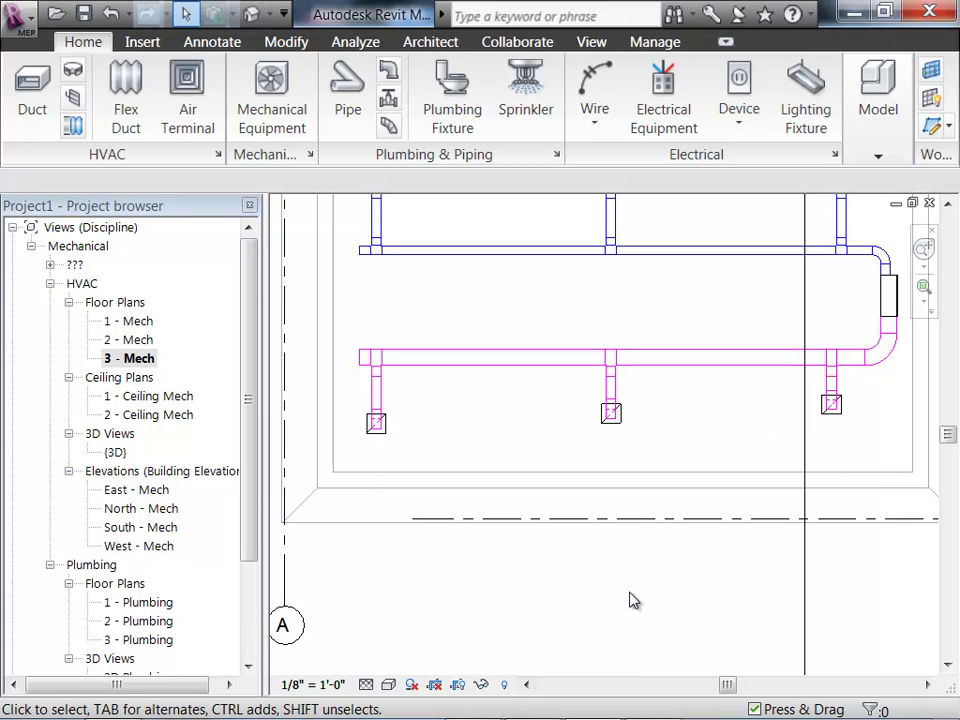
Examine the complete supply and return duct layout in the 3 - Mech plan and in the 3D view
{"action": "scroll", "coordinate": [754, 566], "scroll_direction": "down", "scroll_amount": 1}
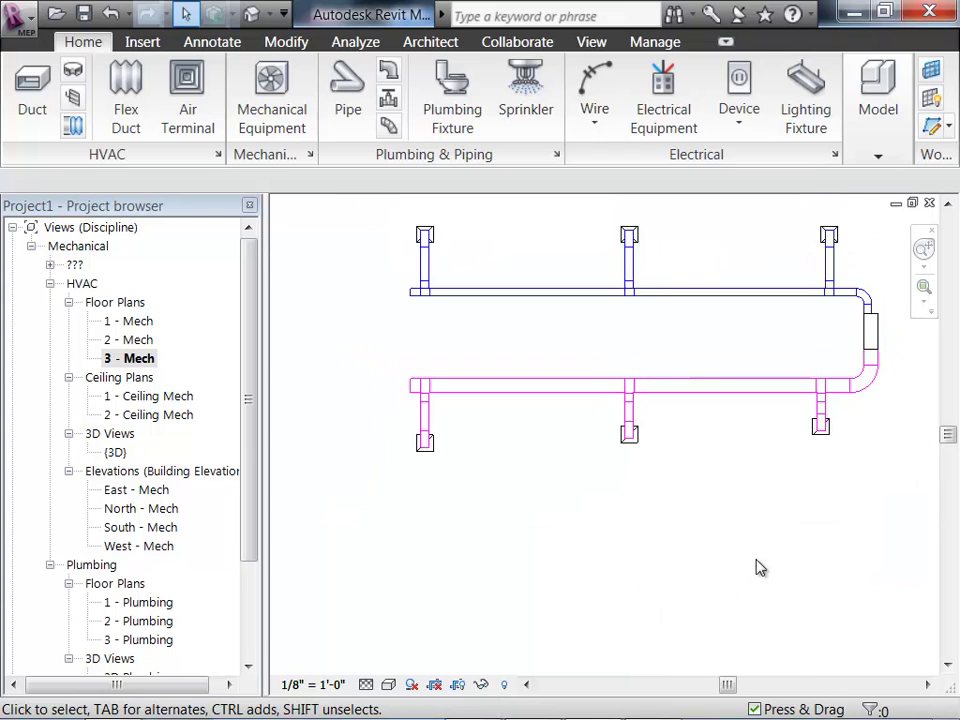
{"action": "scroll", "coordinate": [754, 566], "scroll_direction": "down", "scroll_amount": 3}
{"action": "middle_click_drag", "start_coordinate": [754, 566], "coordinate": [714, 537]}
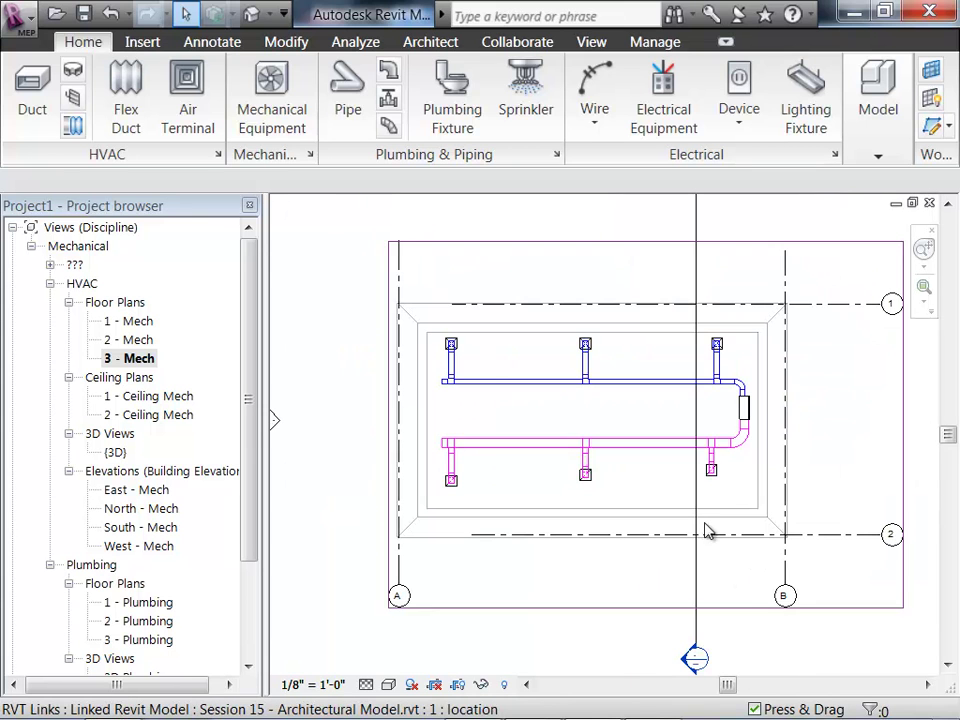
{"action": "left_click", "coordinate": [250, 15]}
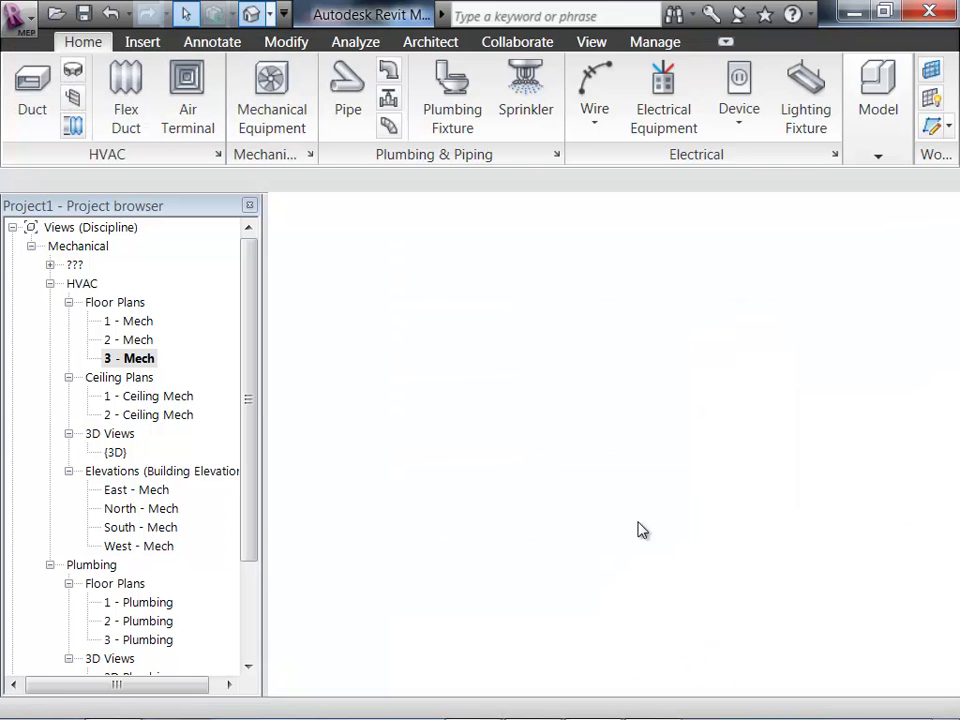
{"action": "middle_click_drag", "start_coordinate": [564, 525], "coordinate": [568, 497]}
{"action": "scroll", "coordinate": [617, 574], "scroll_direction": "up", "scroll_amount": 2}
{"action": "scroll", "coordinate": [575, 562], "scroll_direction": "down", "scroll_amount": 1}
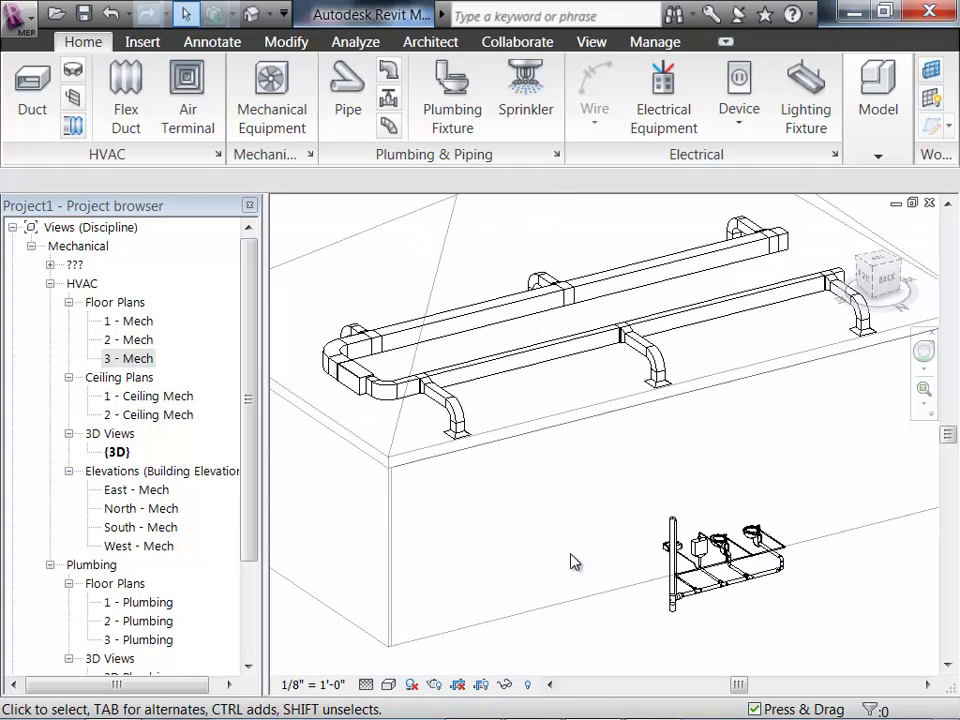